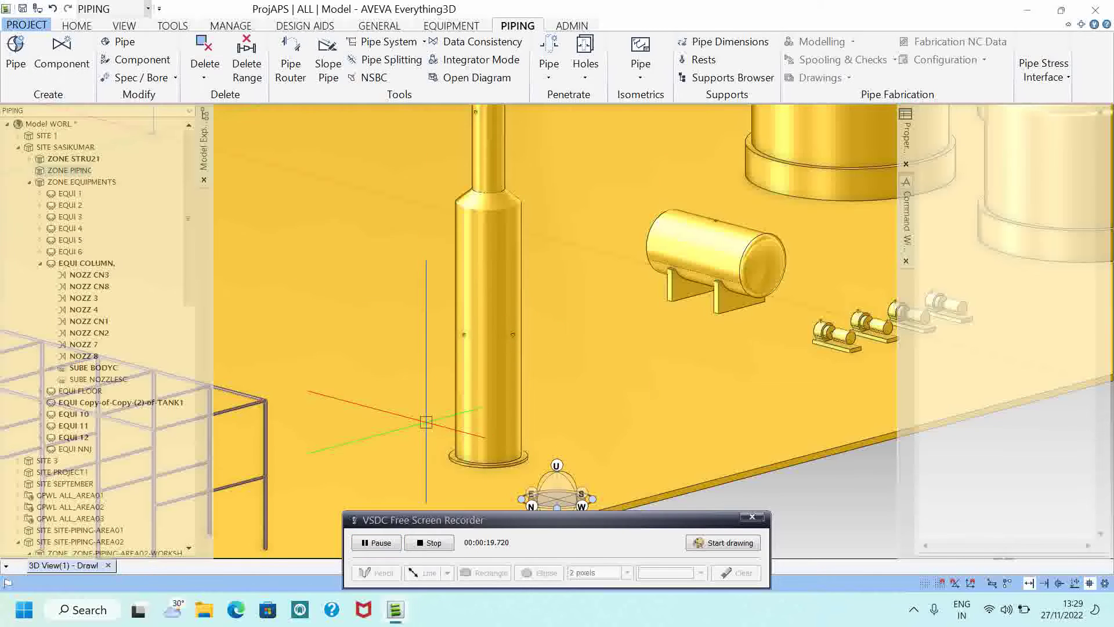
{"action": "scroll", "coordinate": [368, 337], "scroll_direction": "down", "scroll_amount": 3}
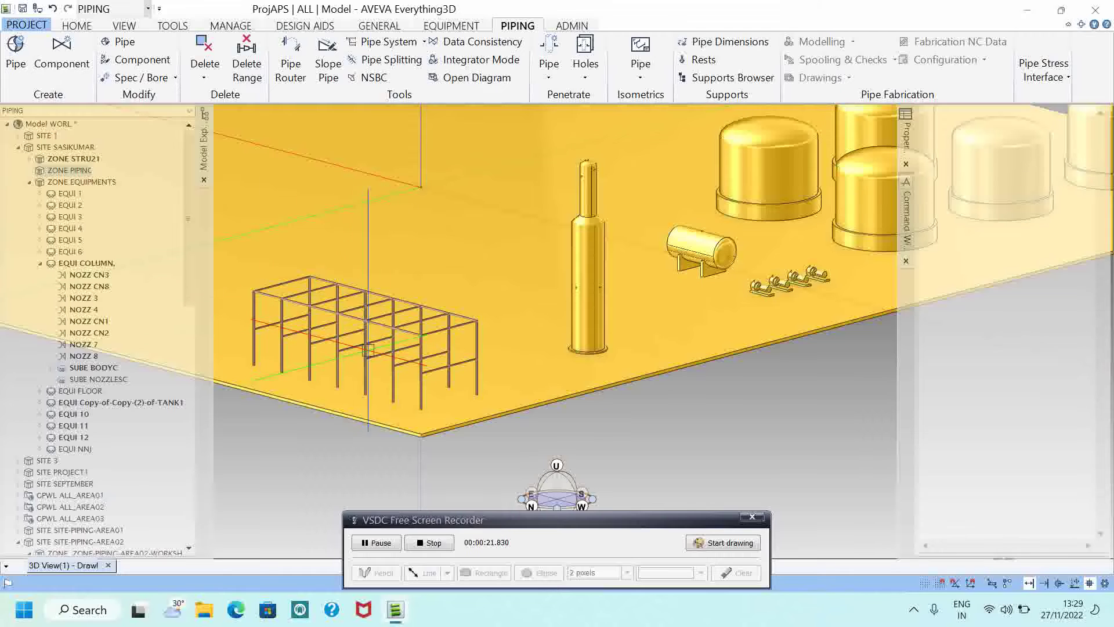
{"action": "scroll", "coordinate": [613, 318], "scroll_direction": "up", "scroll_amount": 2}
{"action": "scroll", "coordinate": [613, 318], "scroll_direction": "up", "scroll_amount": 2}
{"action": "scroll", "coordinate": [613, 318], "scroll_direction": "up", "scroll_amount": 1}
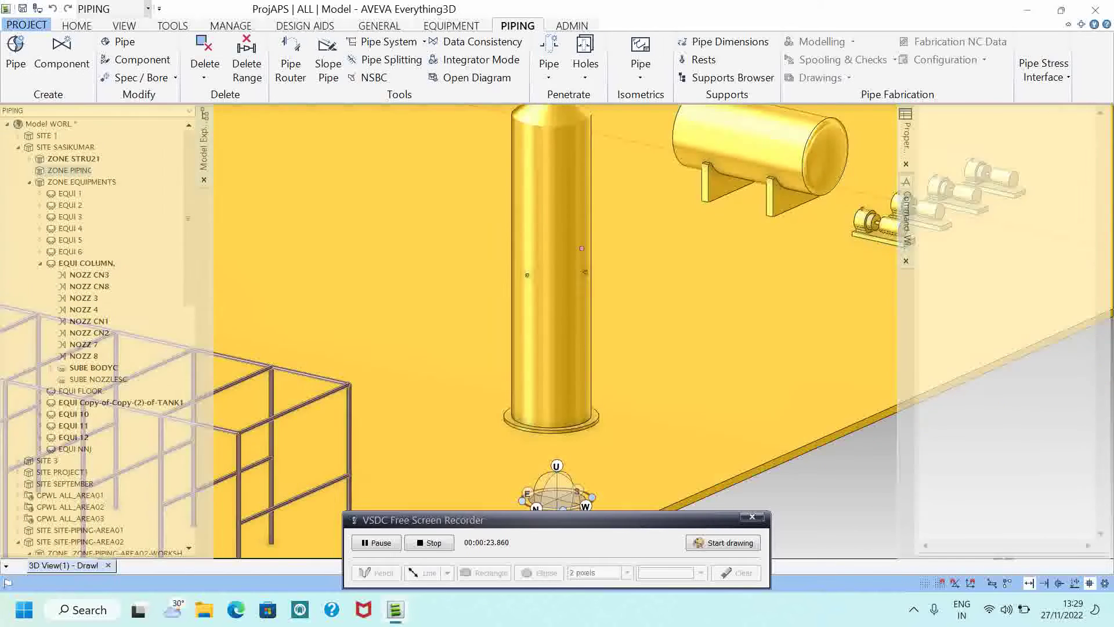
{"action": "scroll", "coordinate": [614, 318], "scroll_direction": "up", "scroll_amount": 1}
{"action": "scroll", "coordinate": [579, 252], "scroll_direction": "up", "scroll_amount": 1}
{"action": "scroll", "coordinate": [600, 261], "scroll_direction": "up", "scroll_amount": 2}
{"action": "scroll", "coordinate": [635, 283], "scroll_direction": "up", "scroll_amount": 1}
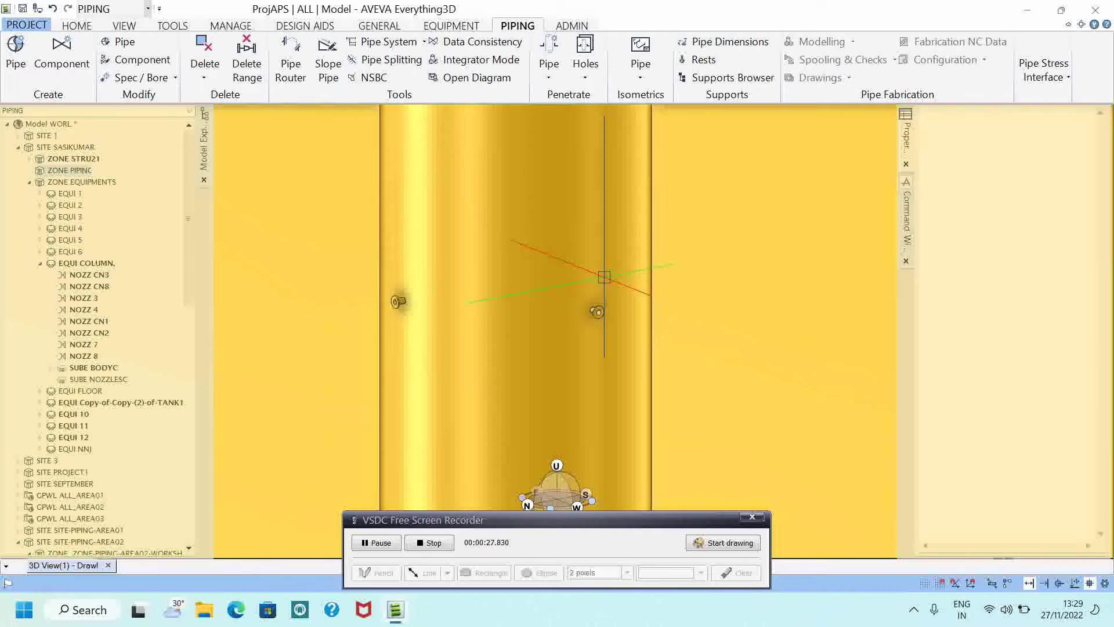
- Create pipe 100-PW-3010-A150-25 under ZONE PIPING: A150 spec, 100 mm bore, 25 mm FibreGlass insulation
{"action": "left_click", "coordinate": [79, 171]}
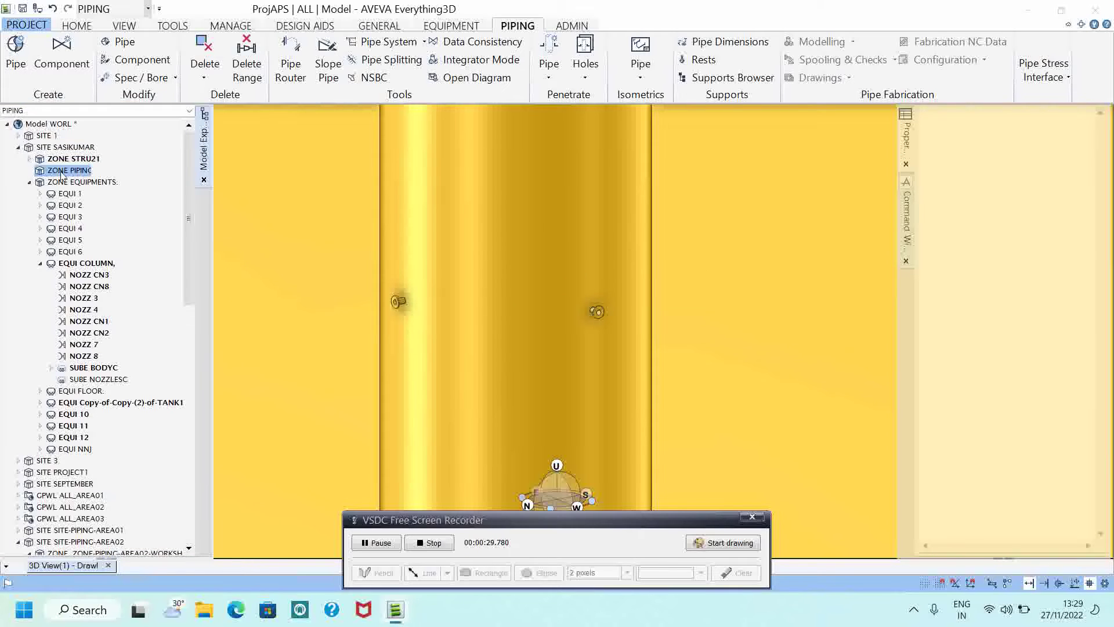
{"action": "left_click", "coordinate": [17, 57]}
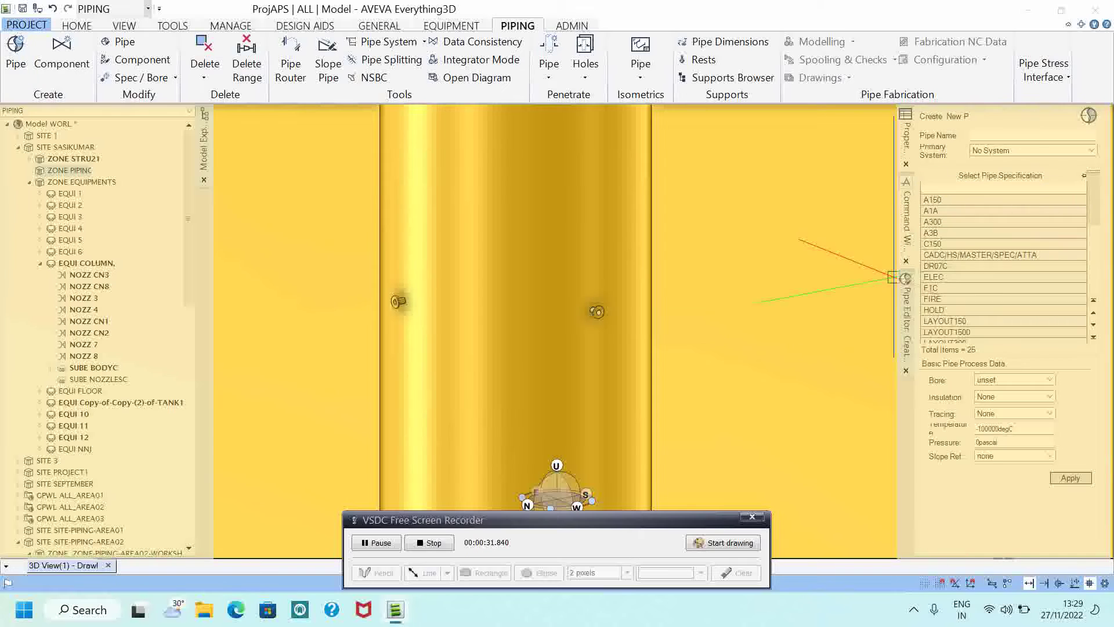
{"action": "left_click", "coordinate": [1003, 136]}
{"action": "type", "text": "100-PW-"}
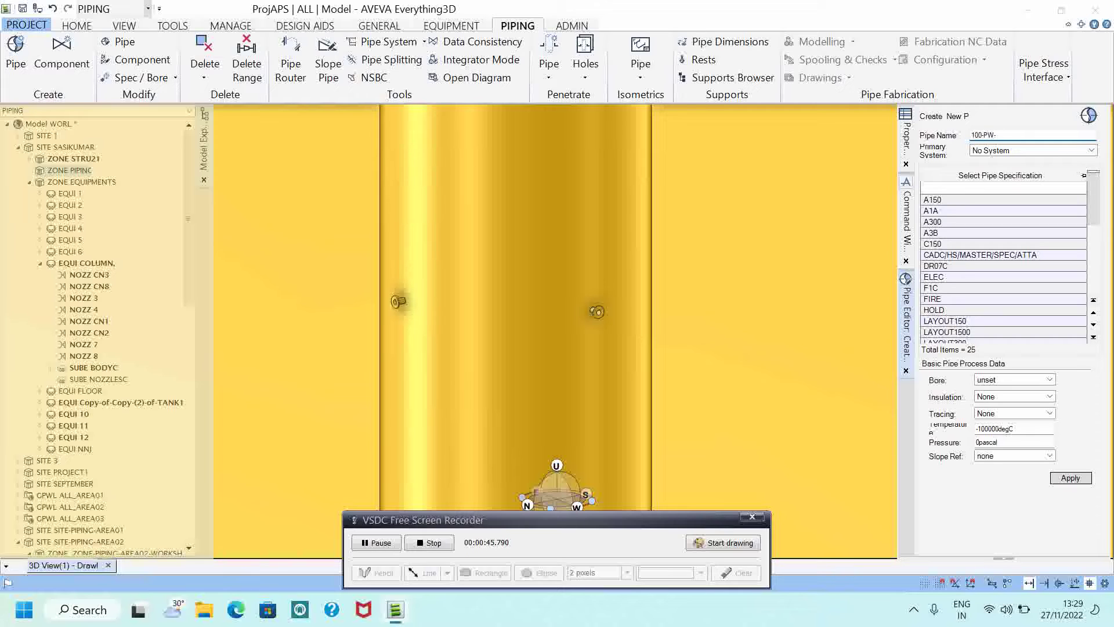
{"action": "type", "text": "3010-A"}
{"action": "type", "text": "3010-"}
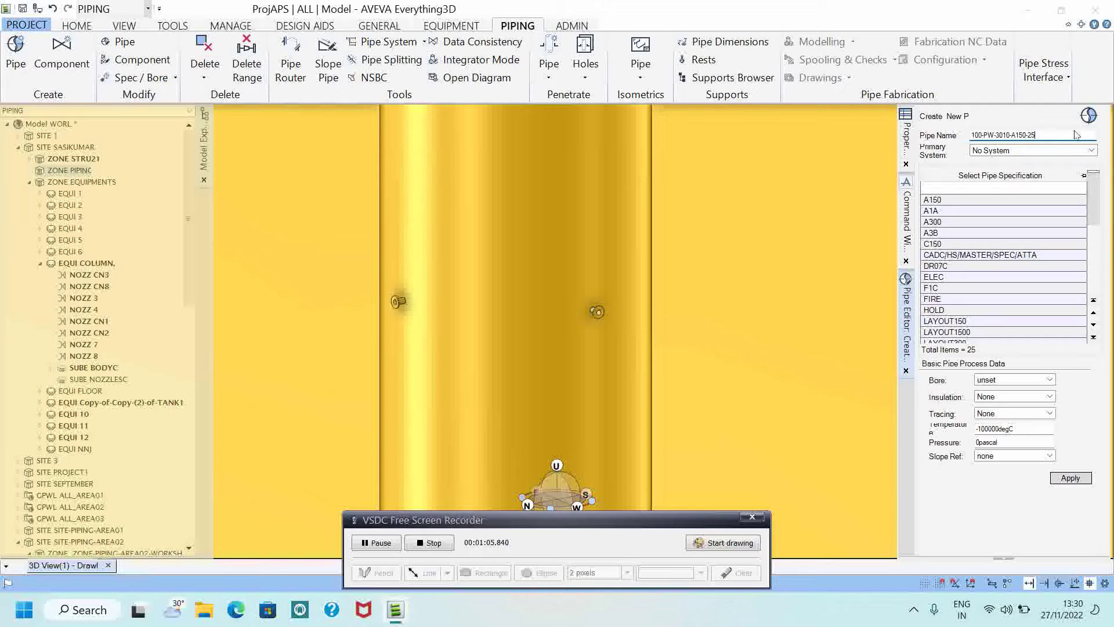
{"action": "left_click", "coordinate": [925, 199]}
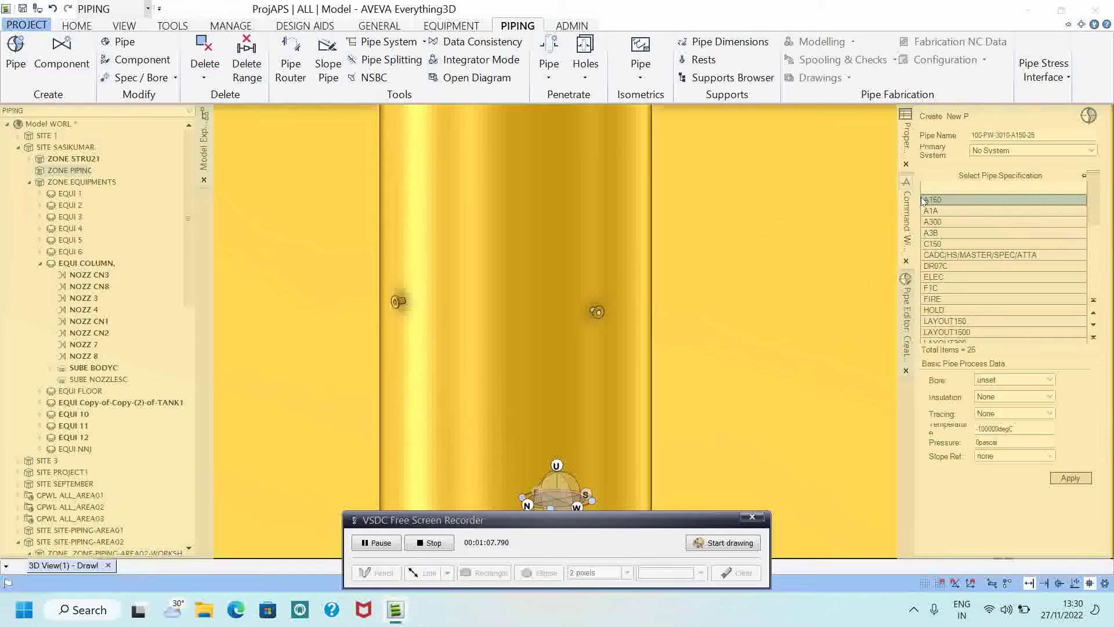
{"action": "left_click", "coordinate": [1015, 381]}
{"action": "left_click", "coordinate": [1020, 441]}
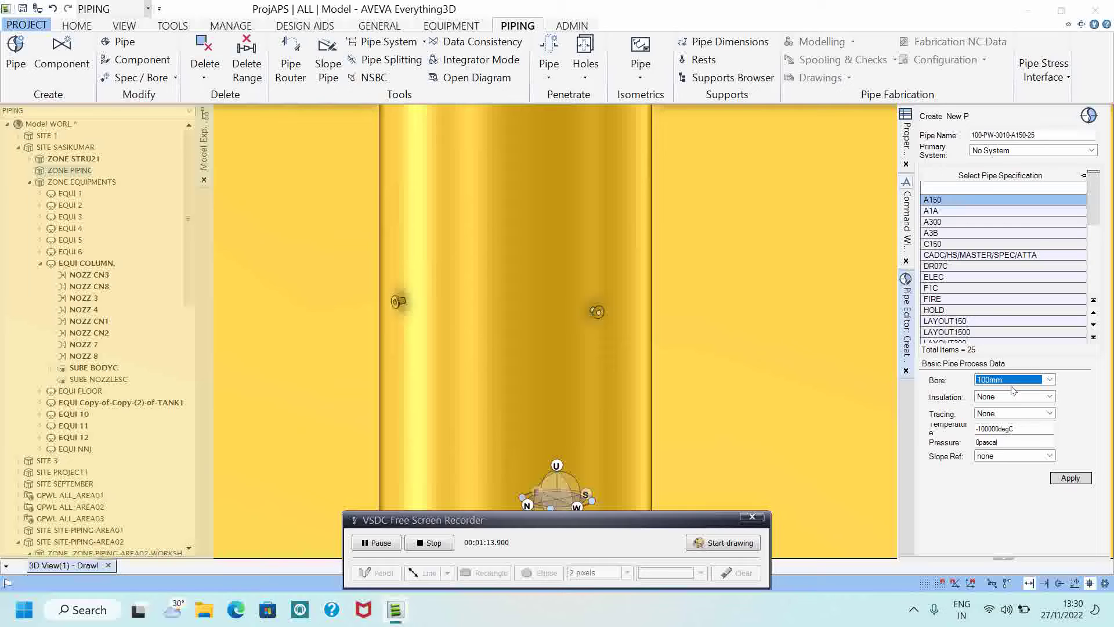
{"action": "left_click", "coordinate": [1024, 398]}
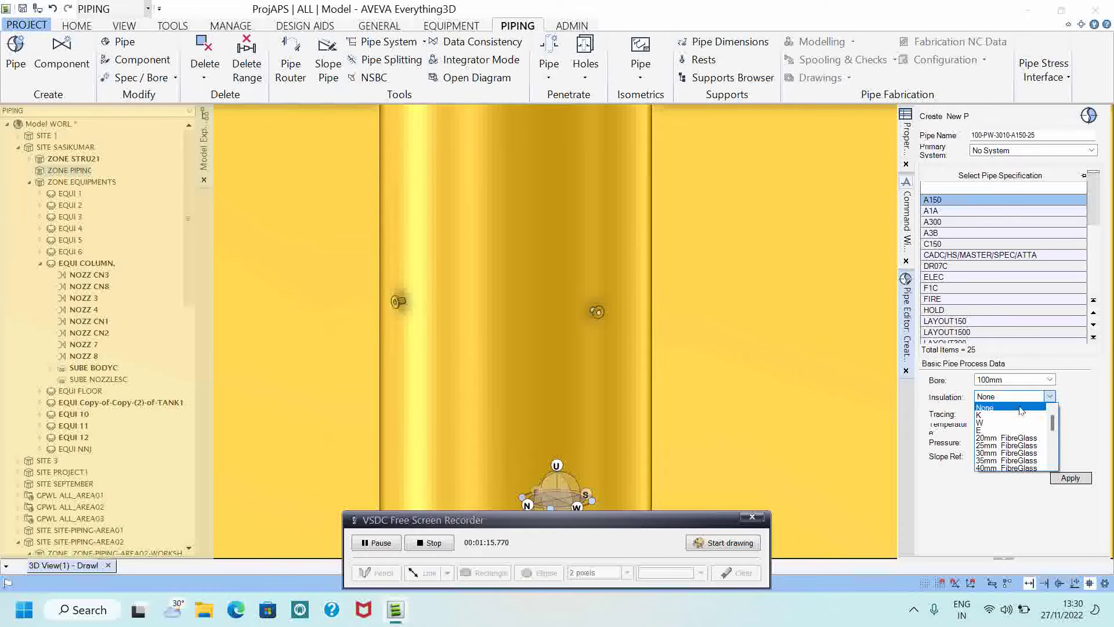
{"action": "left_click", "coordinate": [1030, 445]}
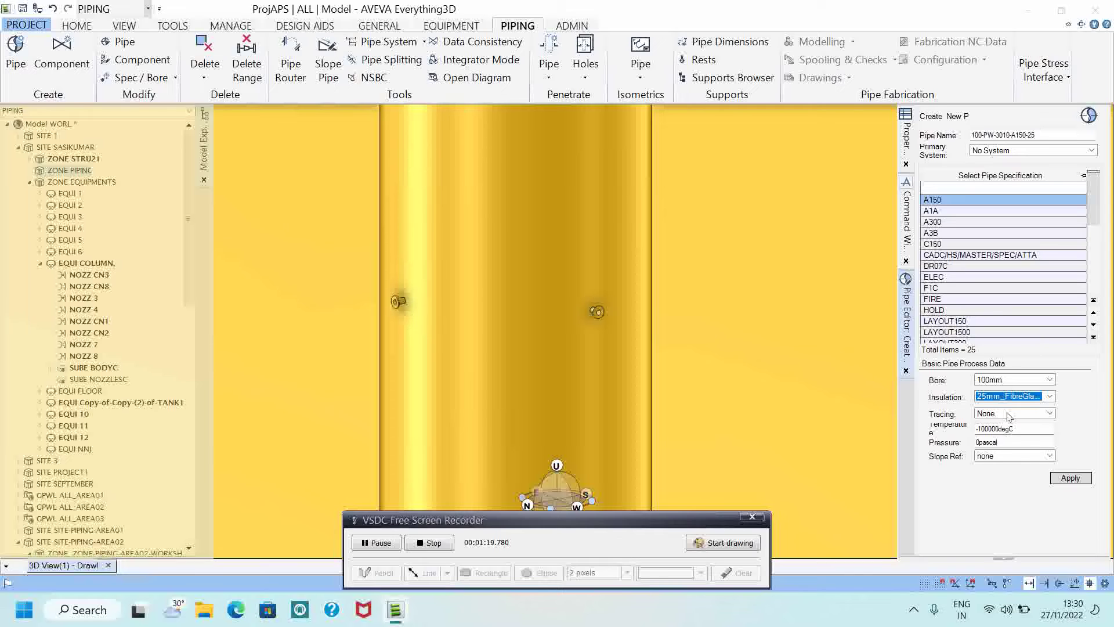
{"action": "left_click", "coordinate": [1070, 478]}
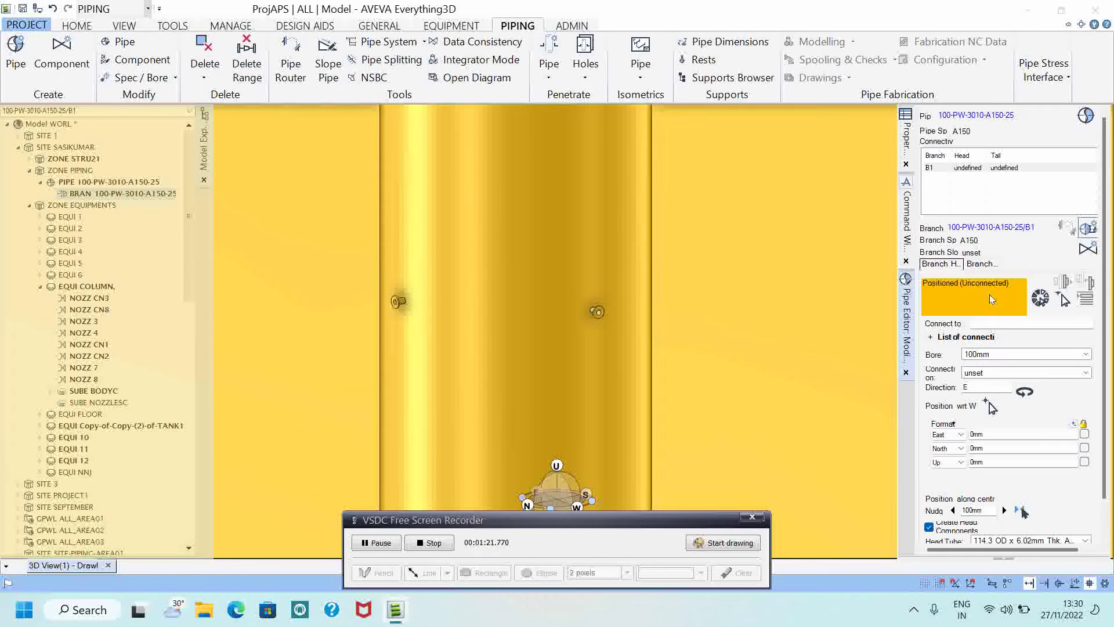
- Connect the branch head to column Nozzle 7, dismissing the gasket error message
{"action": "left_click", "coordinate": [961, 268]}
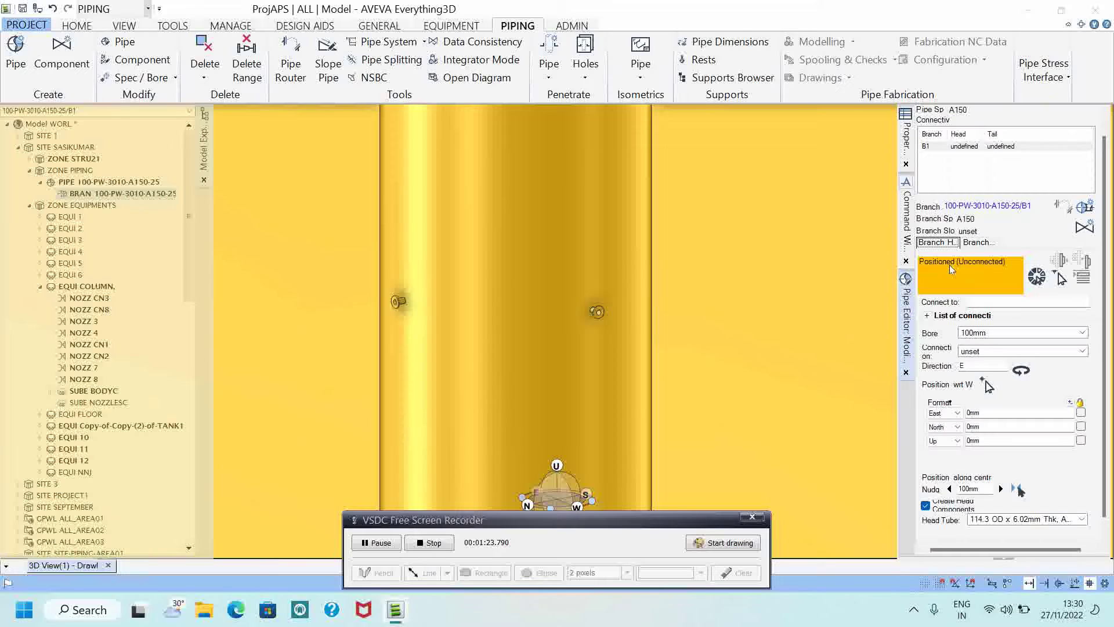
{"action": "left_click", "coordinate": [949, 244]}
{"action": "left_click", "coordinate": [1060, 277]}
{"action": "left_click", "coordinate": [600, 314]}
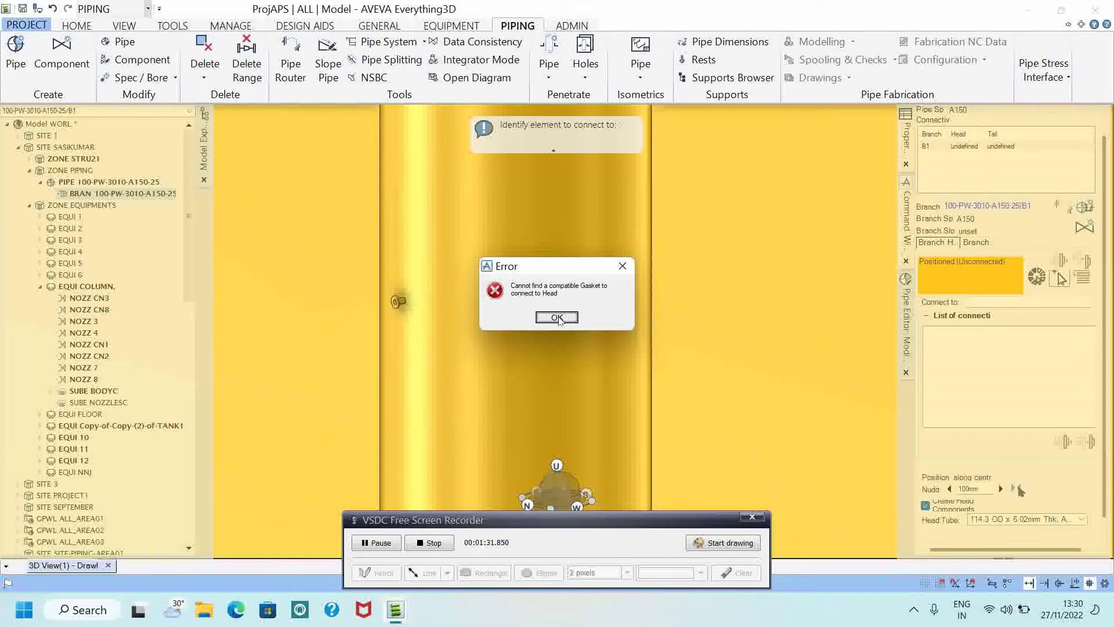
{"action": "left_click", "coordinate": [558, 319]}
{"action": "left_click", "coordinate": [600, 310]}
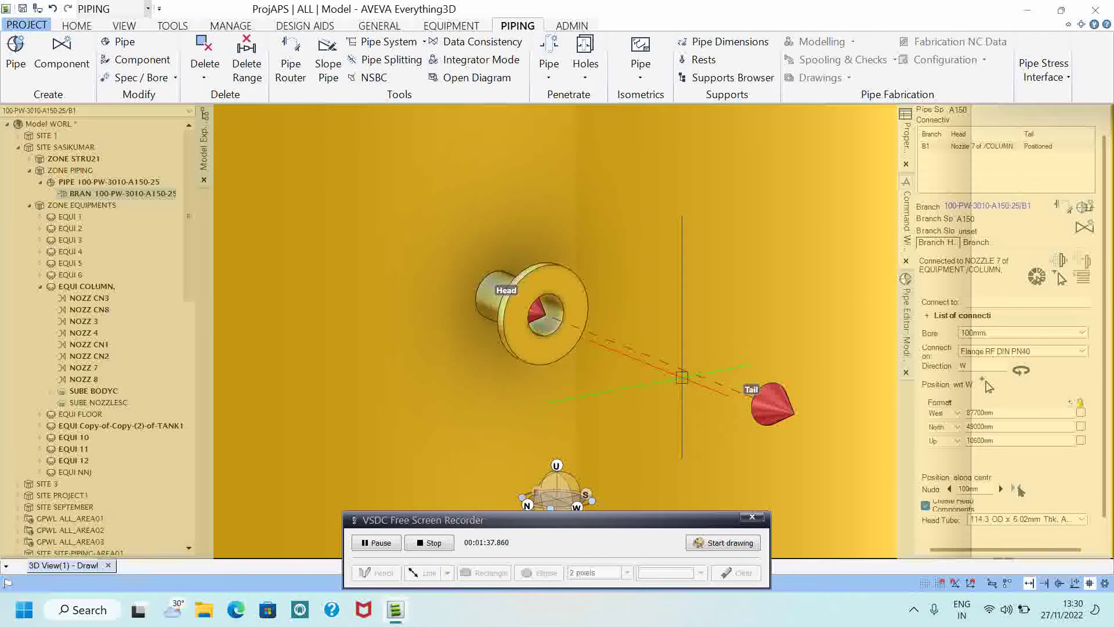
{"action": "middle_click_drag", "start_coordinate": [743, 361], "coordinate": [680, 337]}
{"action": "scroll", "coordinate": [680, 337], "scroll_direction": "down", "scroll_amount": 3}
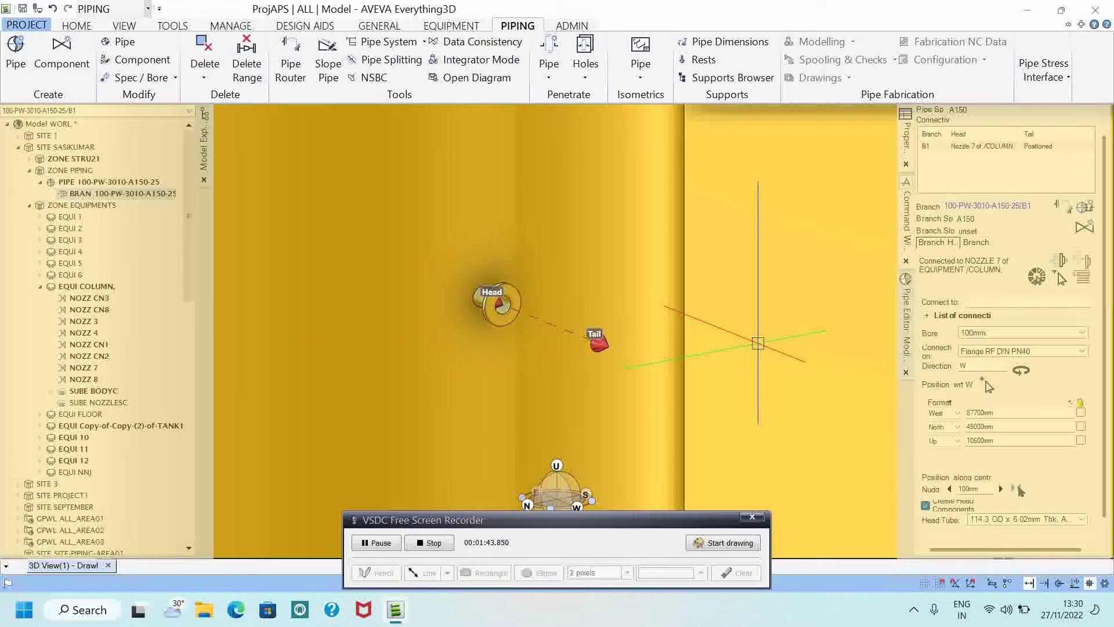
{"action": "scroll", "coordinate": [761, 346], "scroll_direction": "down", "scroll_amount": 3}
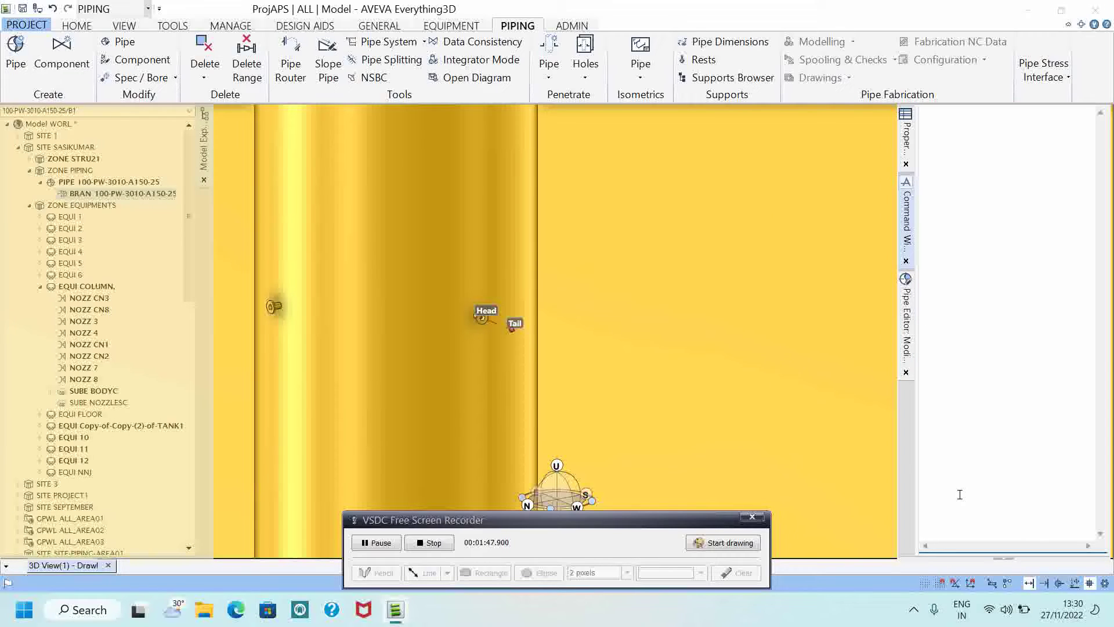
{"action": "type", "text": "SHOW!!"}
{"action": "type", "text": "CDCO"}
{"action": "type", "text": "NNBR"}
- Reconnect the head to the column nozzle using the SHOW !!CDCONNBR Connect Branch tool
{"action": "key", "text": "Return"}
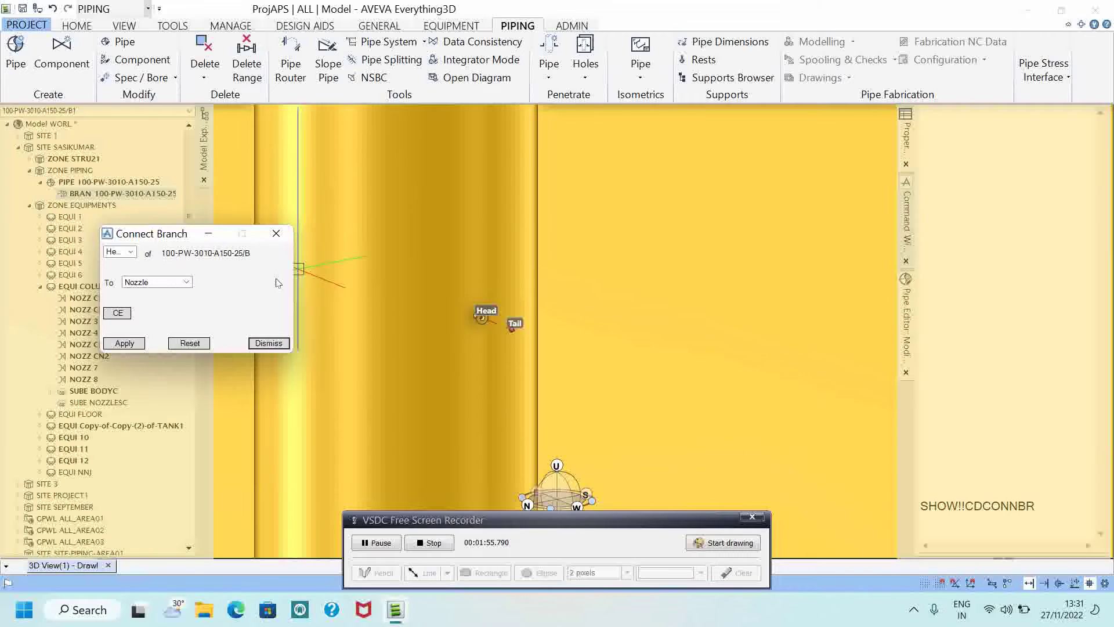
{"action": "left_click", "coordinate": [124, 342]}
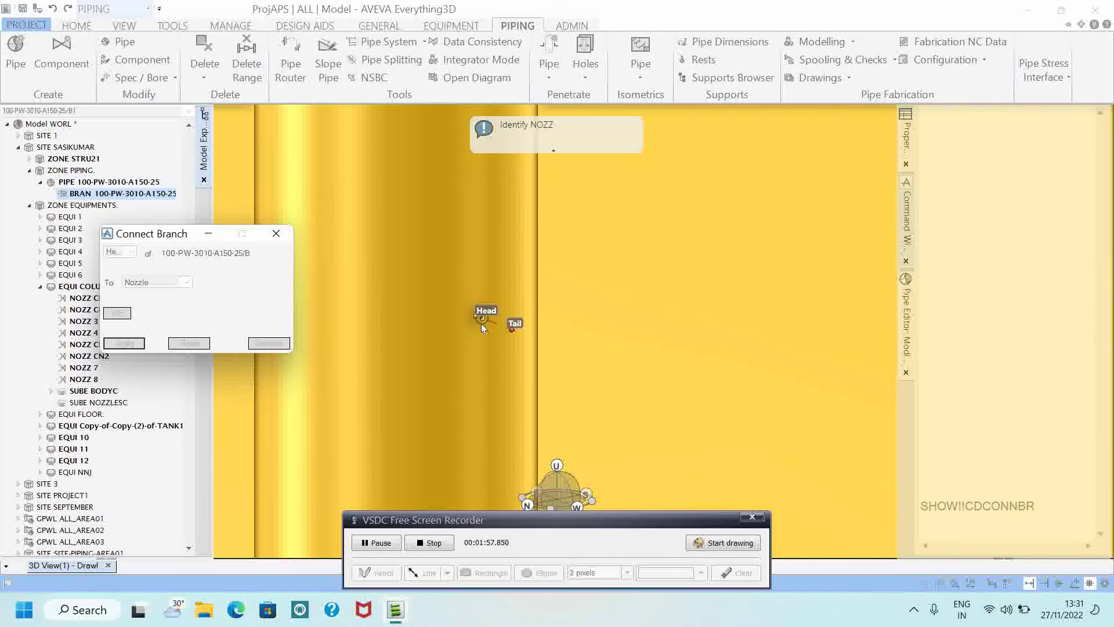
{"action": "left_click", "coordinate": [480, 320]}
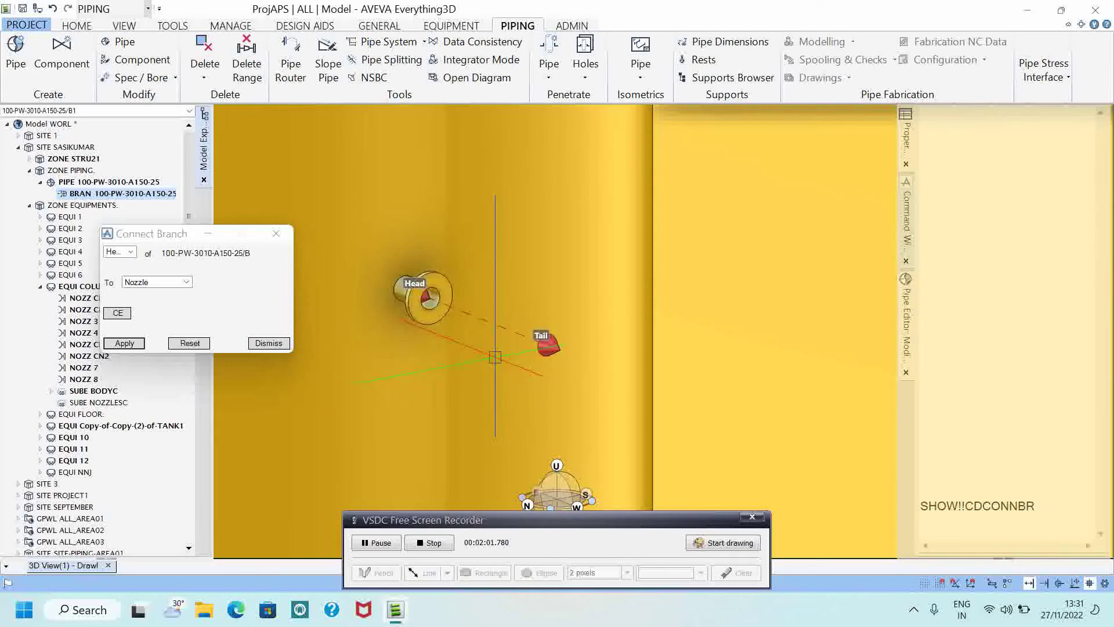
{"action": "left_click_drag", "start_coordinate": [625, 532], "coordinate": [635, 600]}
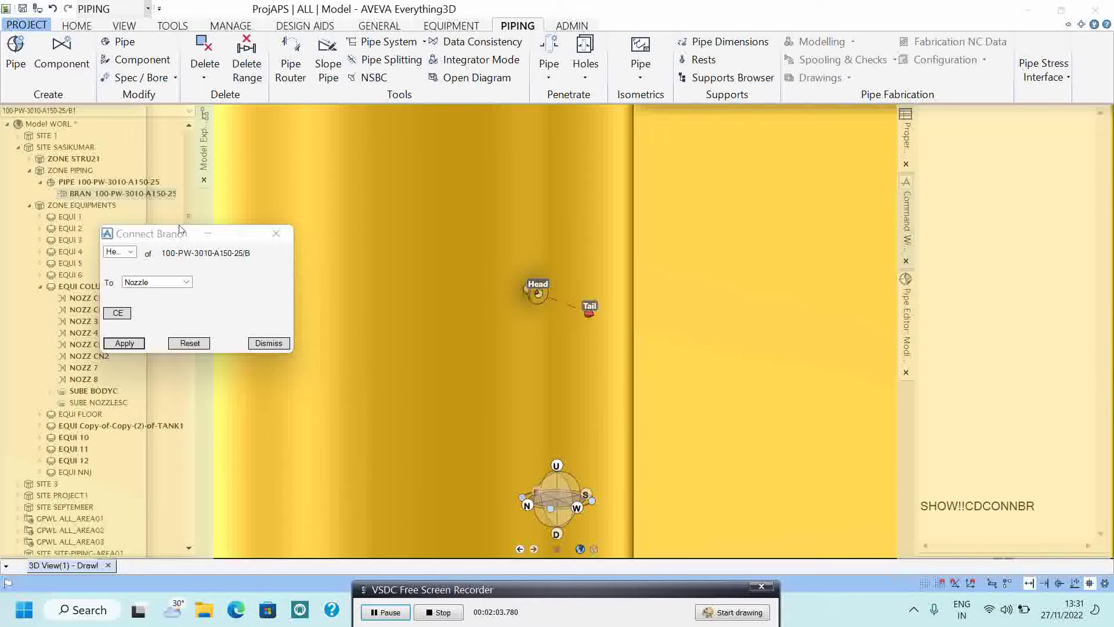
{"action": "left_click", "coordinate": [276, 234]}
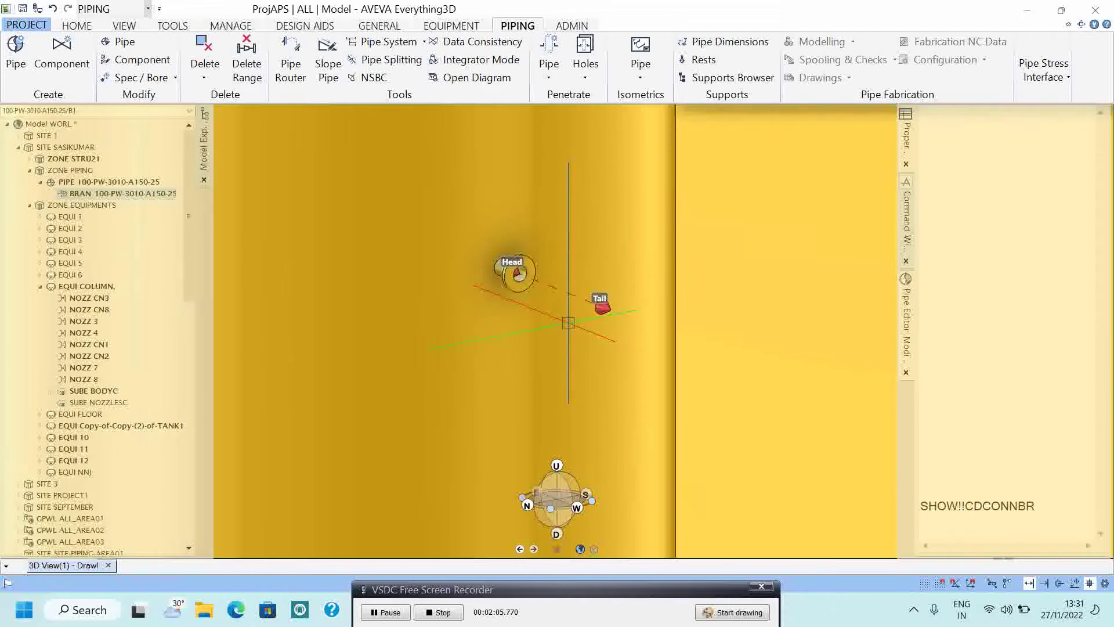
{"action": "left_click", "coordinate": [1022, 525]}
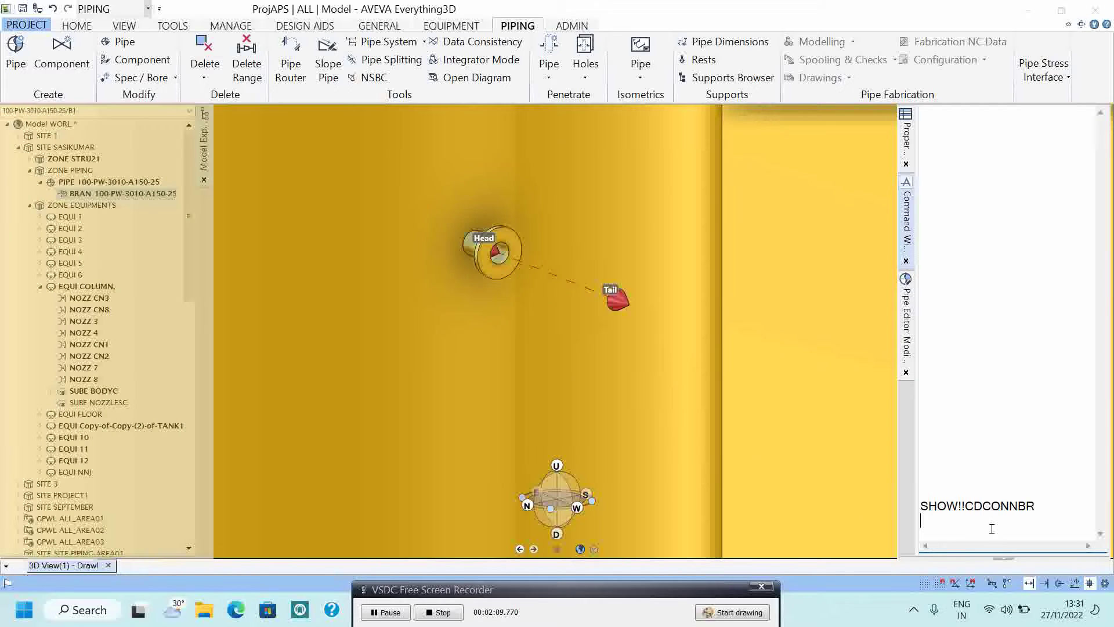
{"action": "type", "text": "NEW GASKET CHOO ALL"}
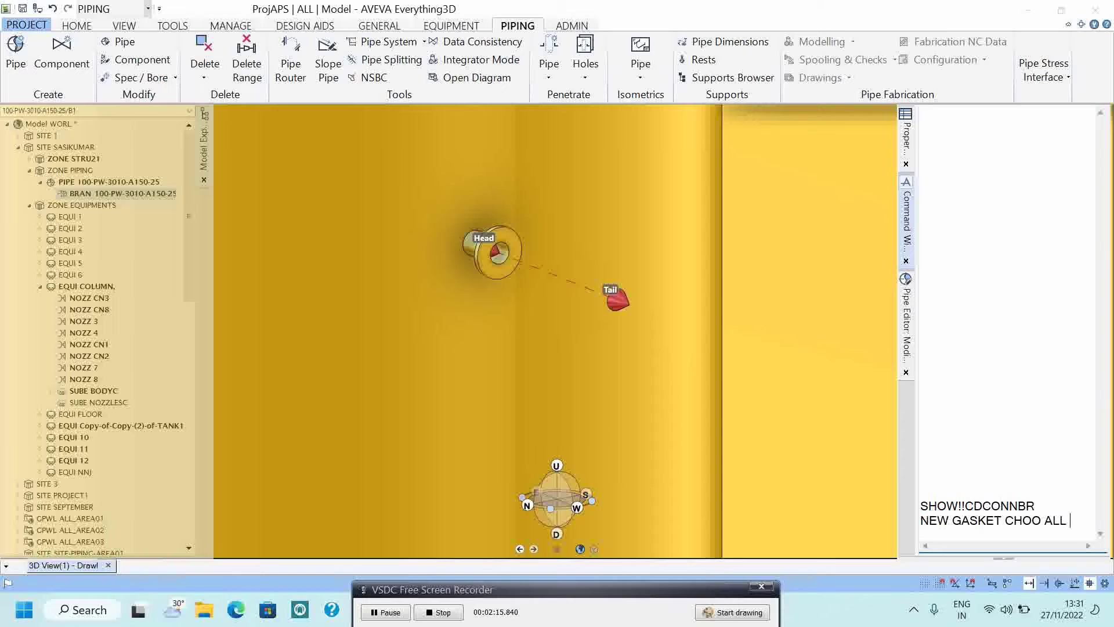
{"action": "type", "text": "FCC"}
- Add a gasket to the branch head with NEW GASKET CHOO ALL FCONN
{"action": "key", "text": "Return"}
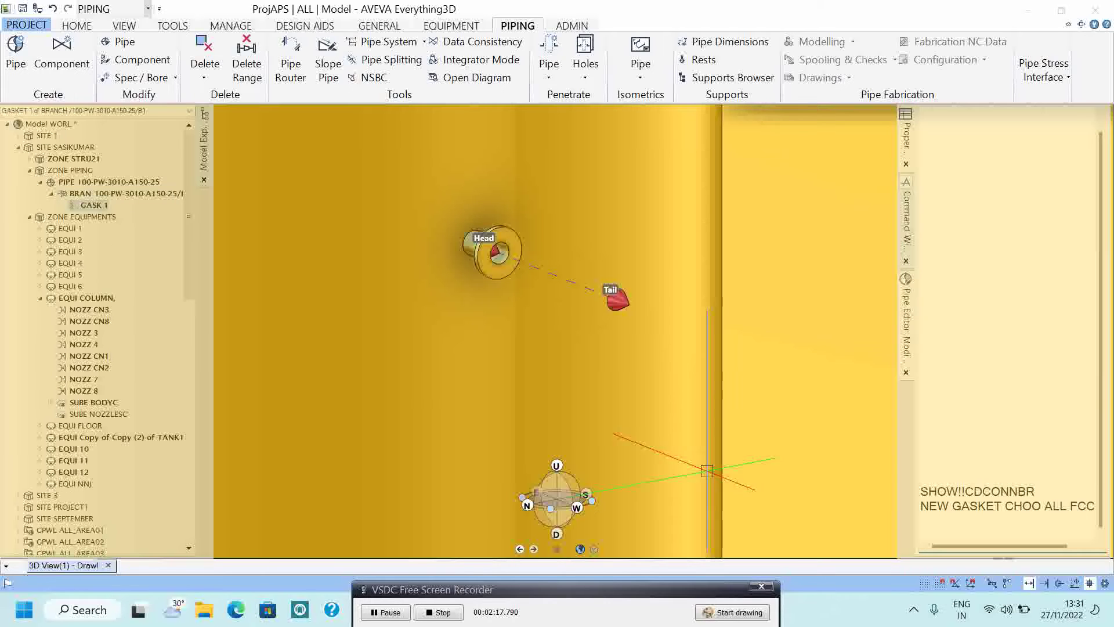
{"action": "left_click", "coordinate": [1020, 508]}
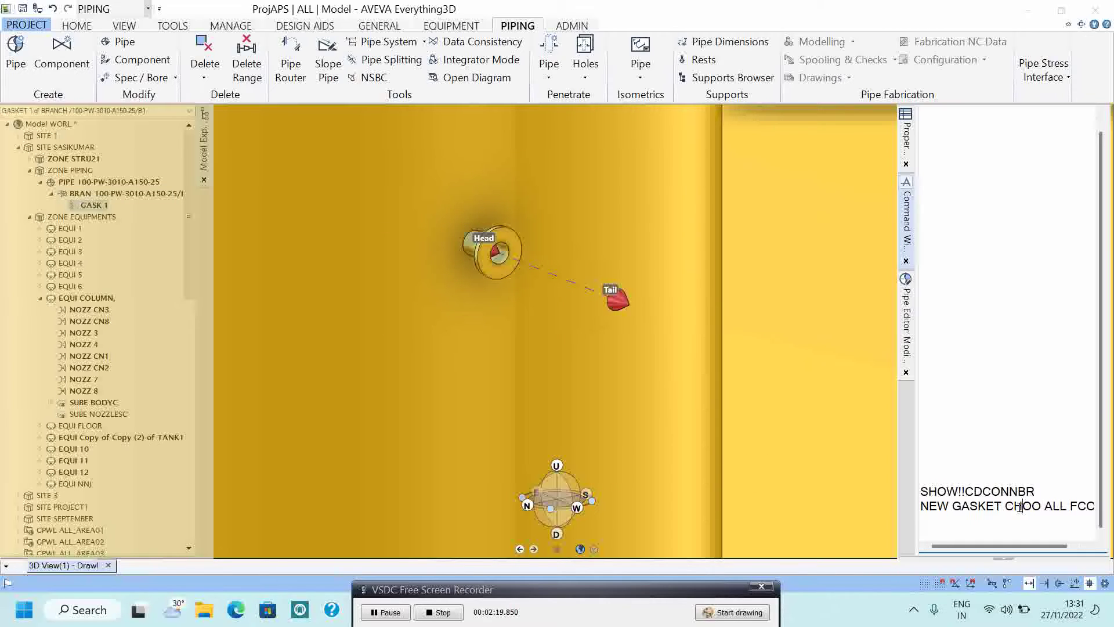
{"action": "key", "text": "BackSpace"}
{"action": "type", "text": "ONN"}
{"action": "key", "text": "Return"}
- Add a WNF weld-neck flange after the gasket
{"action": "key", "text": "BackSpace"}
{"action": "key", "text": "BackSpace"}
{"action": "key", "text": "BackSpace"}
{"action": "key", "text": "BackSpace"}
{"action": "key", "text": "BackSpace"}
{"action": "type", "text": "FLANGE"}
{"action": "key", "text": "Return"}
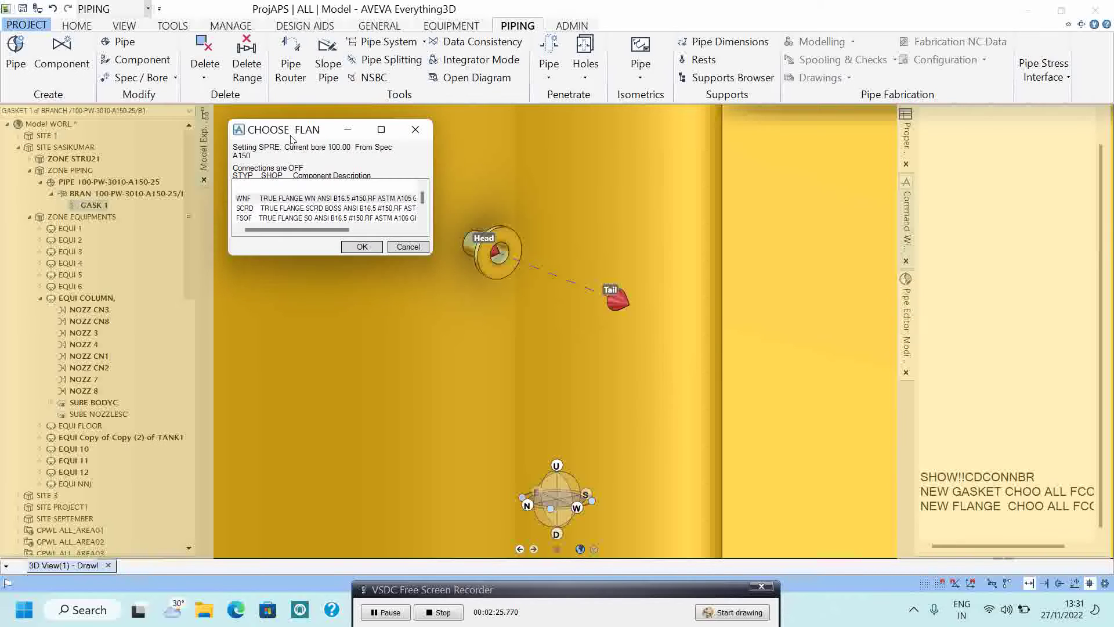
{"action": "left_click", "coordinate": [322, 198]}
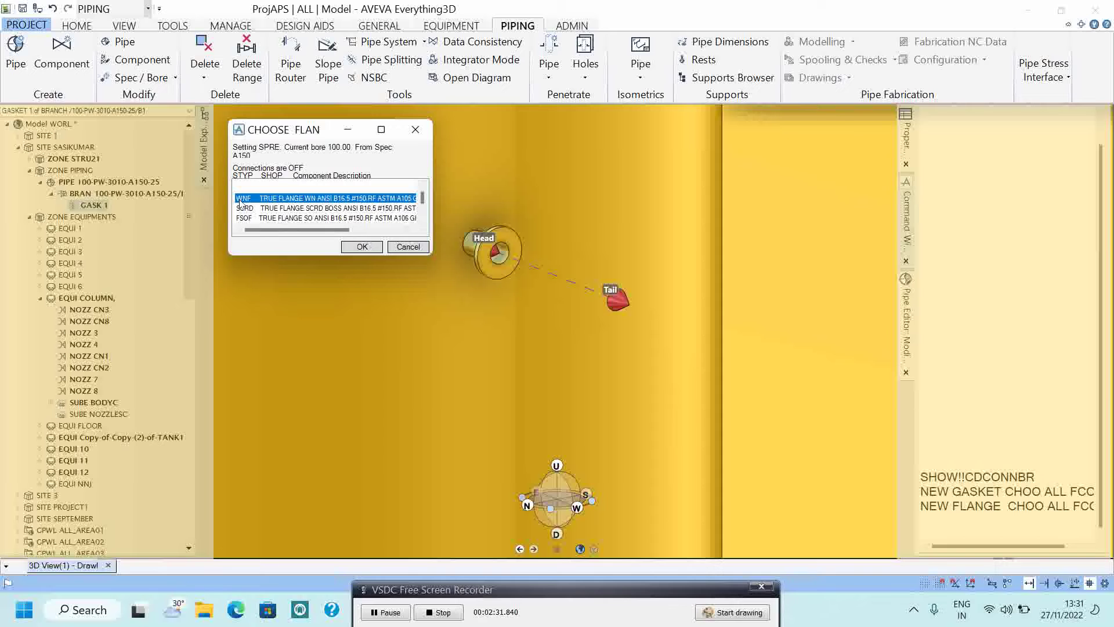
{"action": "left_click", "coordinate": [361, 248]}
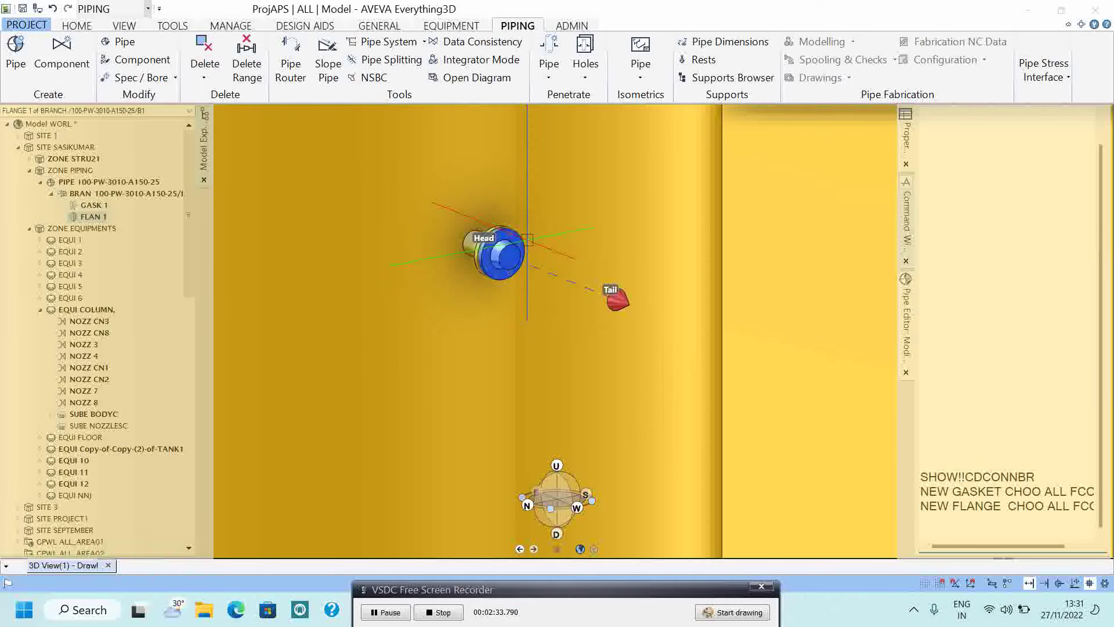
{"action": "middle_click_drag", "start_coordinate": [453, 323], "coordinate": [371, 323]}
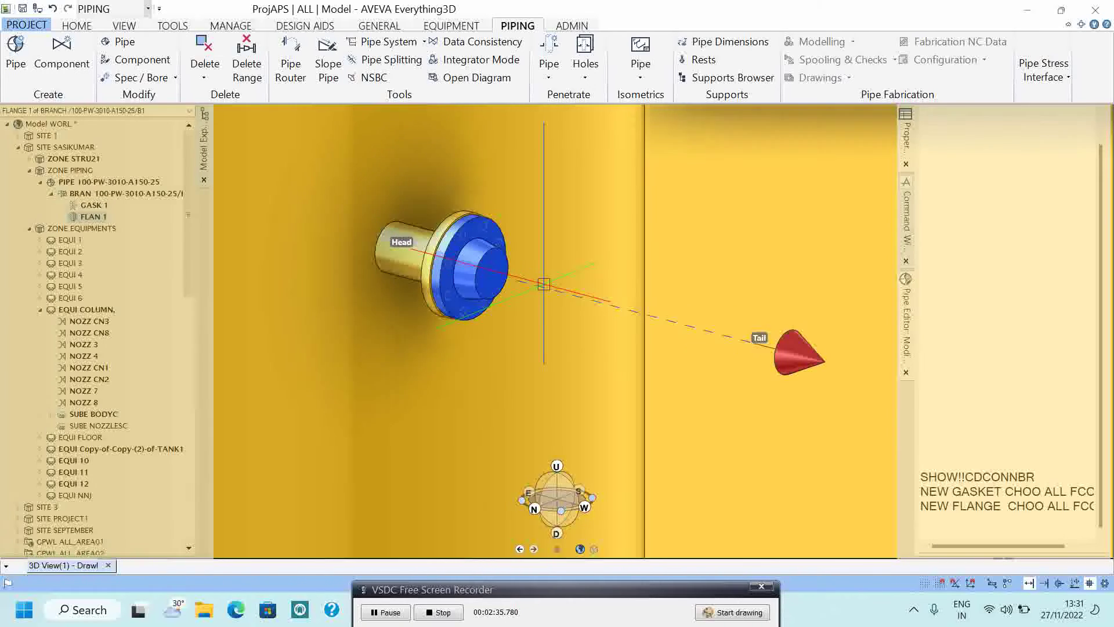
{"action": "scroll", "coordinate": [370, 323], "scroll_direction": "down", "scroll_amount": 5}
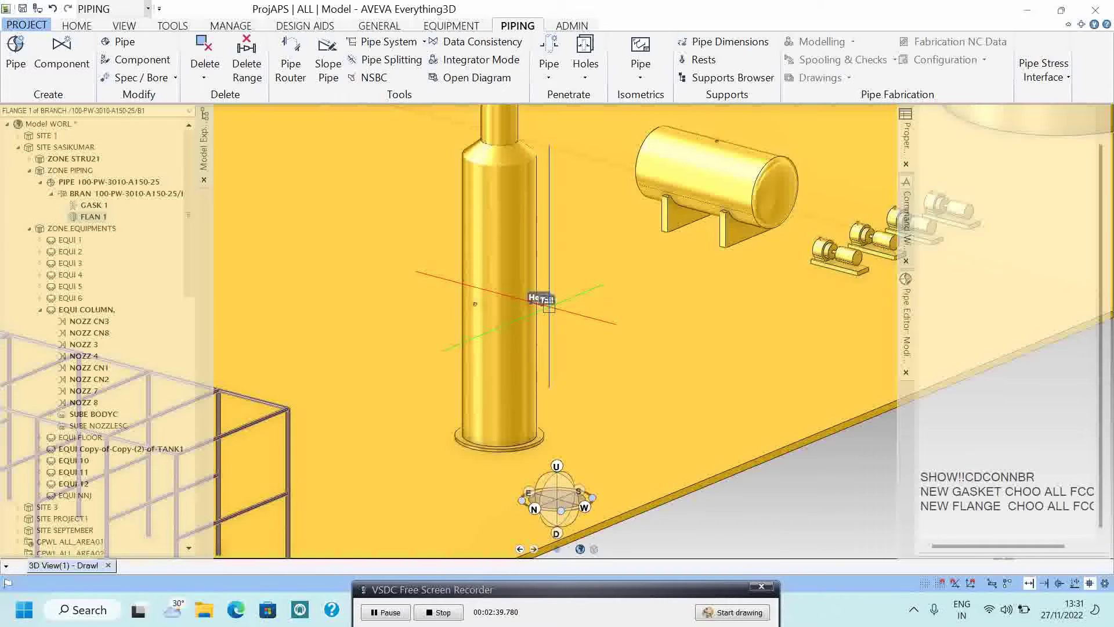
{"action": "scroll", "coordinate": [551, 425], "scroll_direction": "down", "scroll_amount": 2}
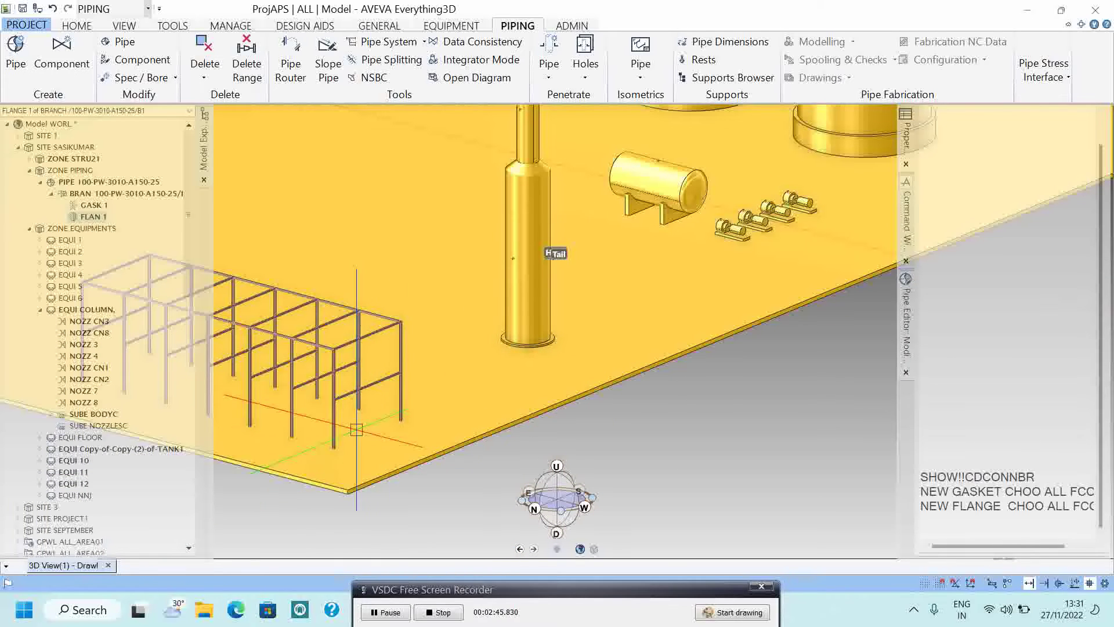
{"action": "scroll", "coordinate": [591, 258], "scroll_direction": "up", "scroll_amount": 1}
{"action": "scroll", "coordinate": [583, 254], "scroll_direction": "up", "scroll_amount": 1}
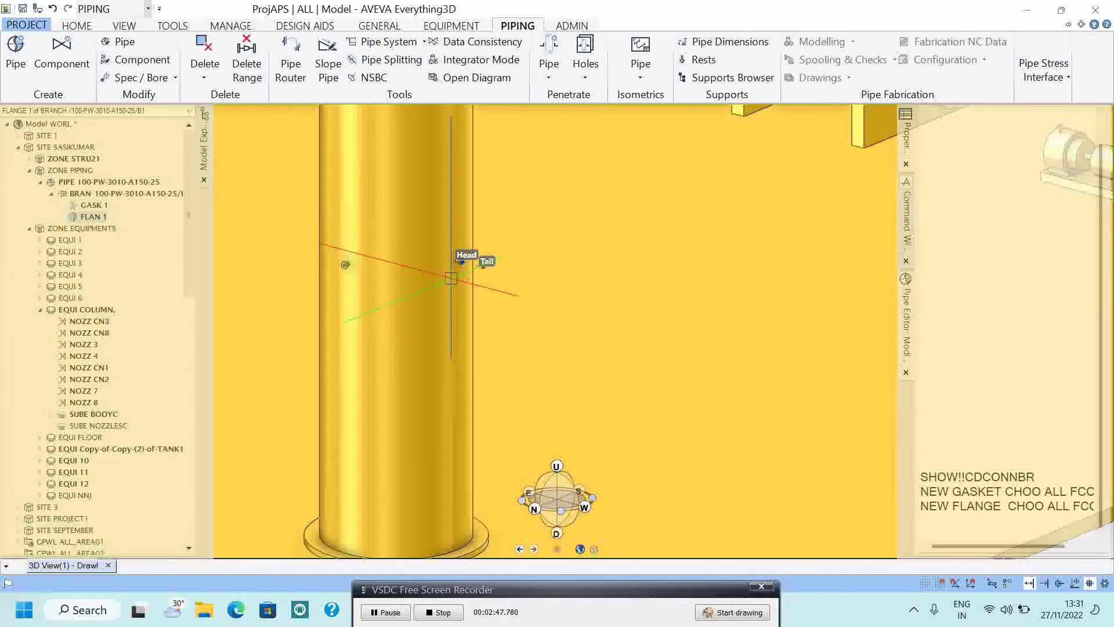
{"action": "scroll", "coordinate": [610, 279], "scroll_direction": "up", "scroll_amount": 1}
{"action": "scroll", "coordinate": [673, 332], "scroll_direction": "up", "scroll_amount": 1}
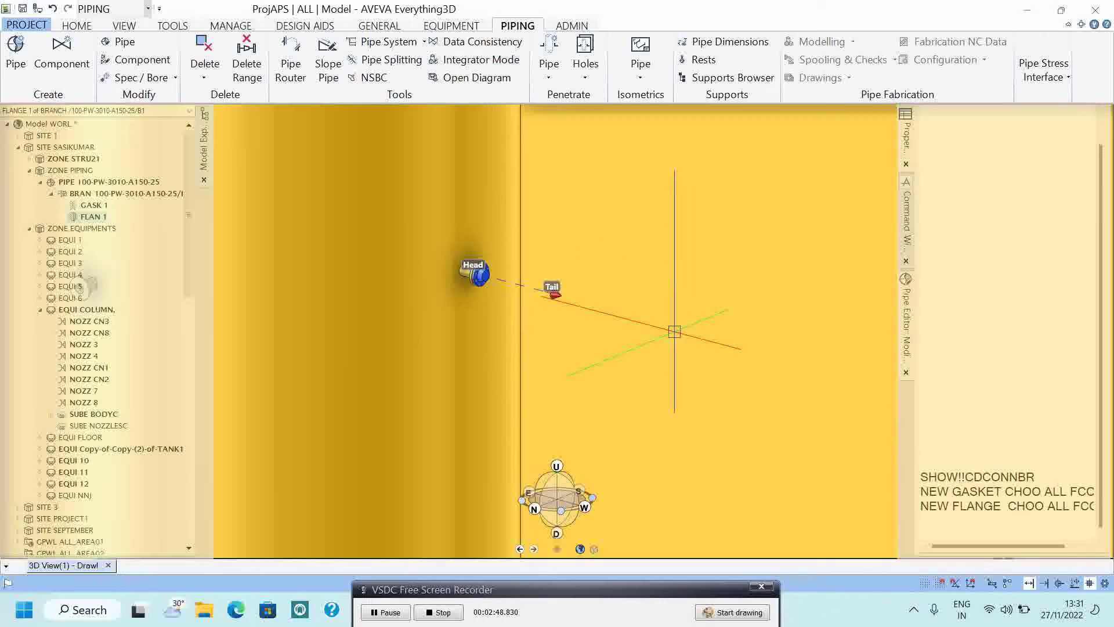
- Add a 90° elbow pointing down with a 1500 clearance from the flange
{"action": "left_click", "coordinate": [977, 525]}
{"action": "type", "text": "NEW"}
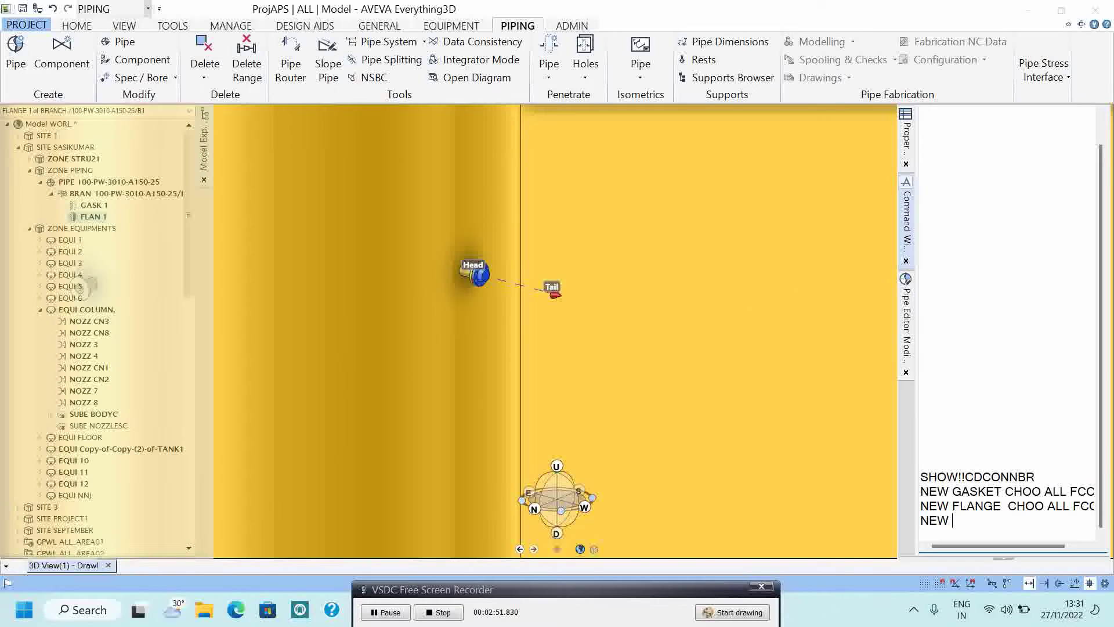
{"action": "type", "text": "ELBOW CHOO ALL FCONN"}
{"action": "key", "text": "Return"}
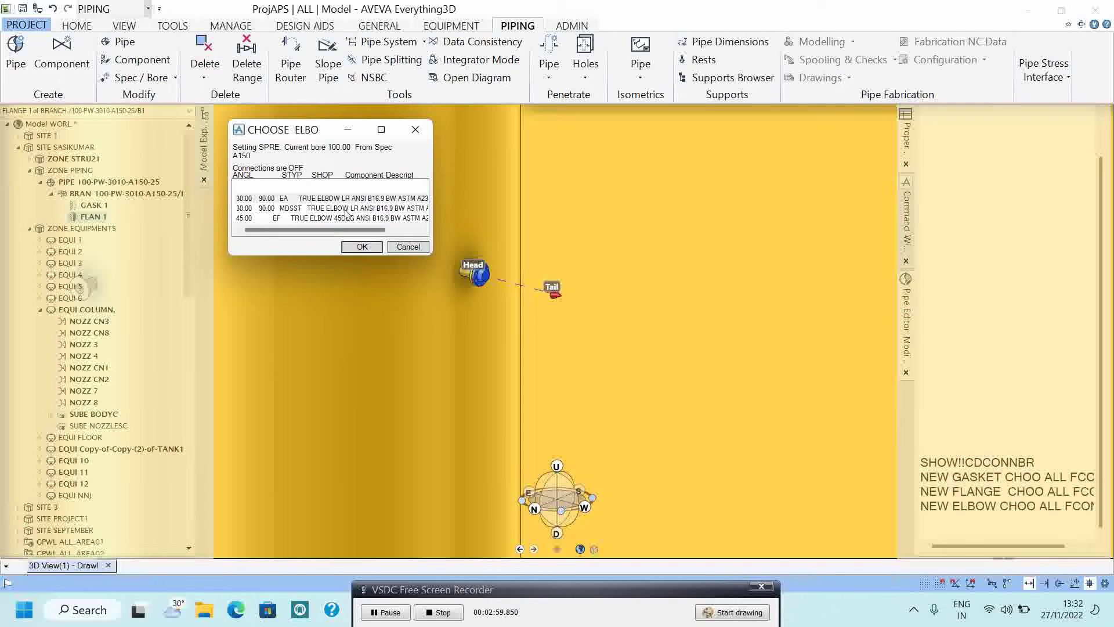
{"action": "left_click", "coordinate": [374, 199]}
{"action": "left_click", "coordinate": [362, 246]}
{"action": "left_click", "coordinate": [962, 525]}
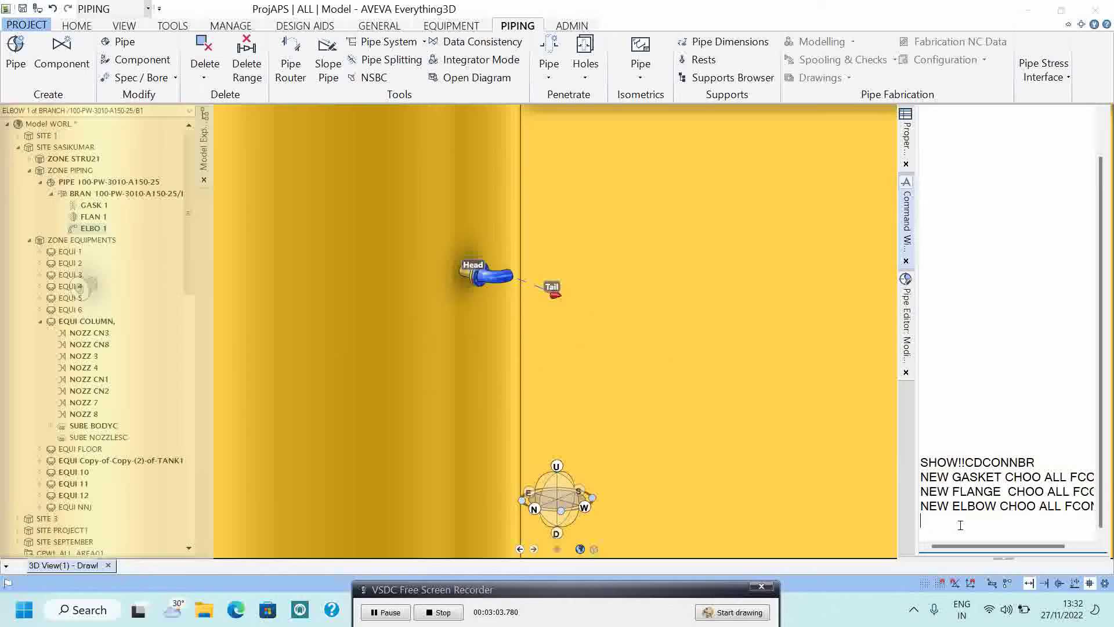
{"action": "type", "text": "DIR D"}
{"action": "key", "text": "Return"}
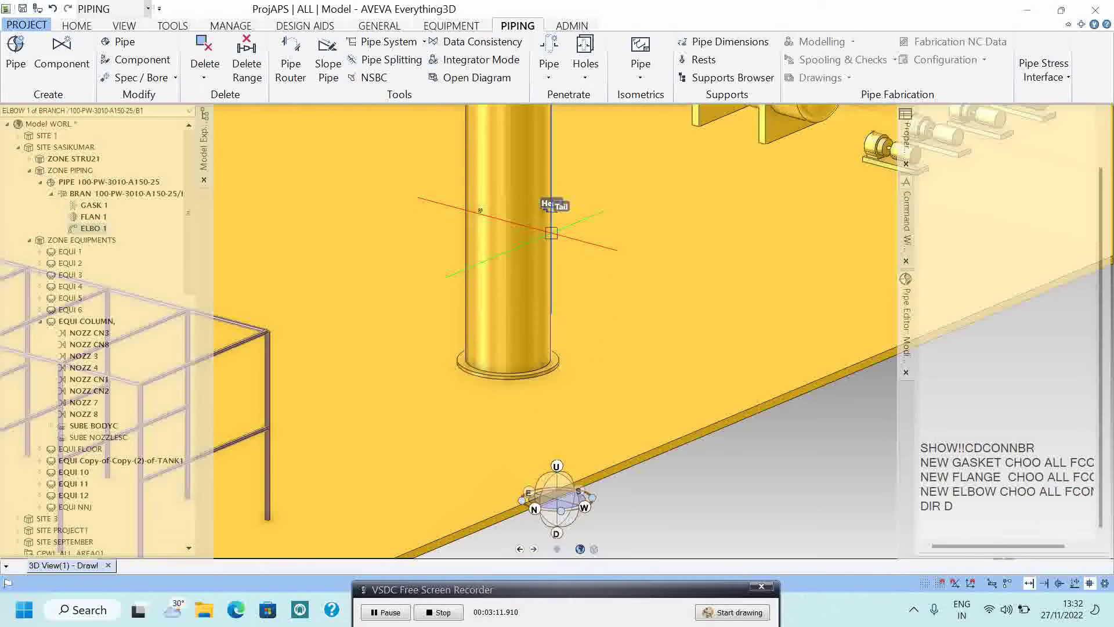
{"action": "left_click", "coordinate": [981, 530]}
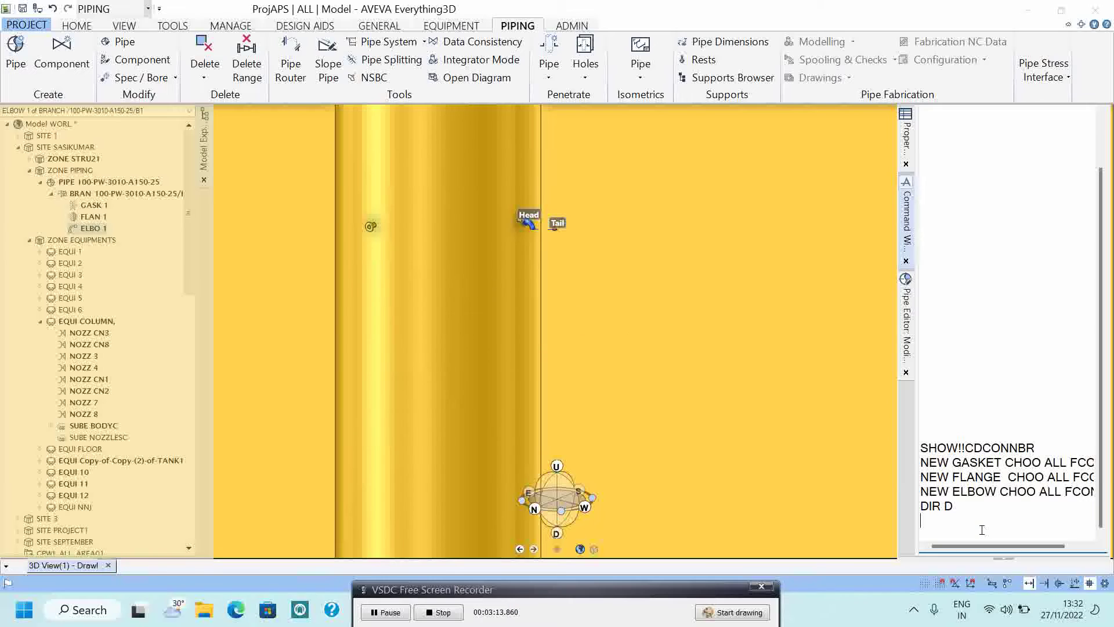
{"action": "type", "text": "CLEA"}
{"action": "type", "text": " 1500"}
{"action": "key", "text": "Return"}
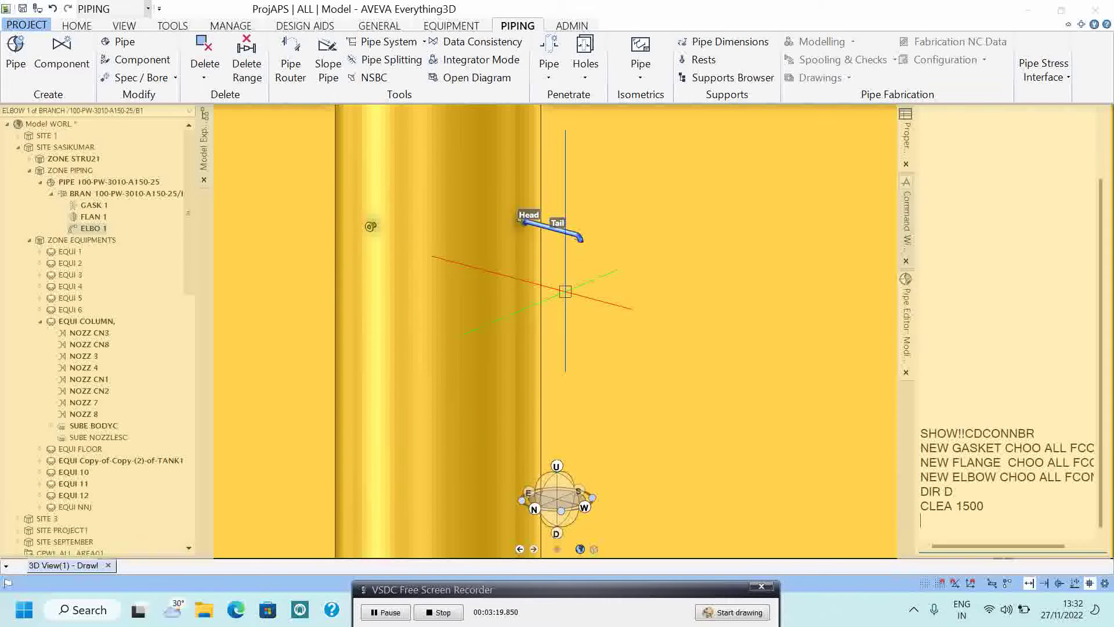
- Add a second 90° long-radius elbow pointing west with a 10000 clearance
{"action": "left_click", "coordinate": [1032, 483]}
{"action": "key", "text": "ctrl+v"}
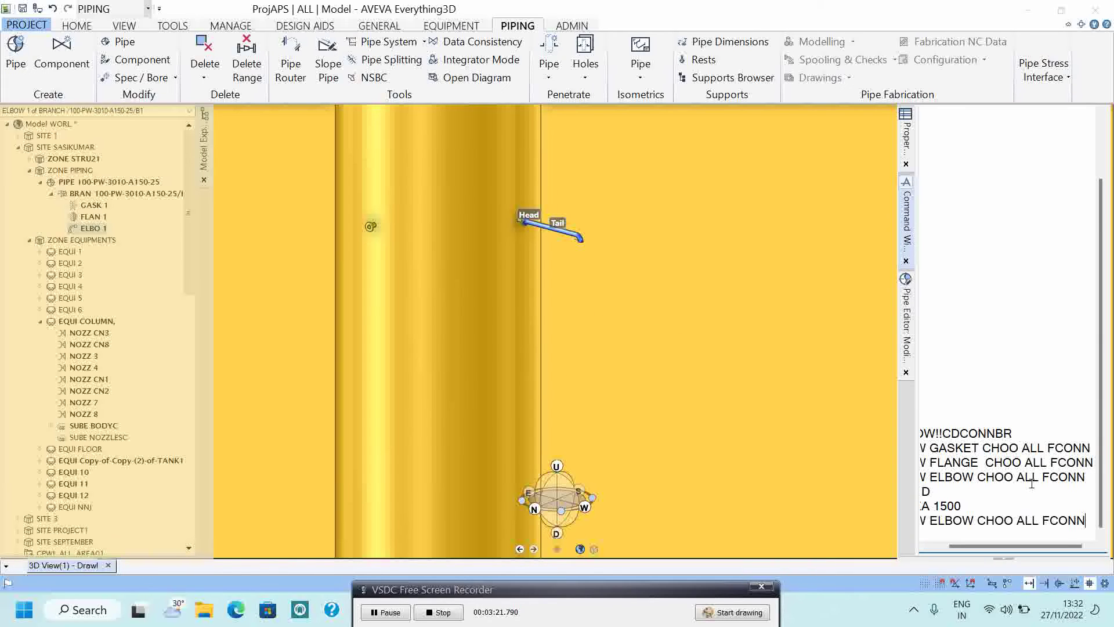
{"action": "key", "text": "Return"}
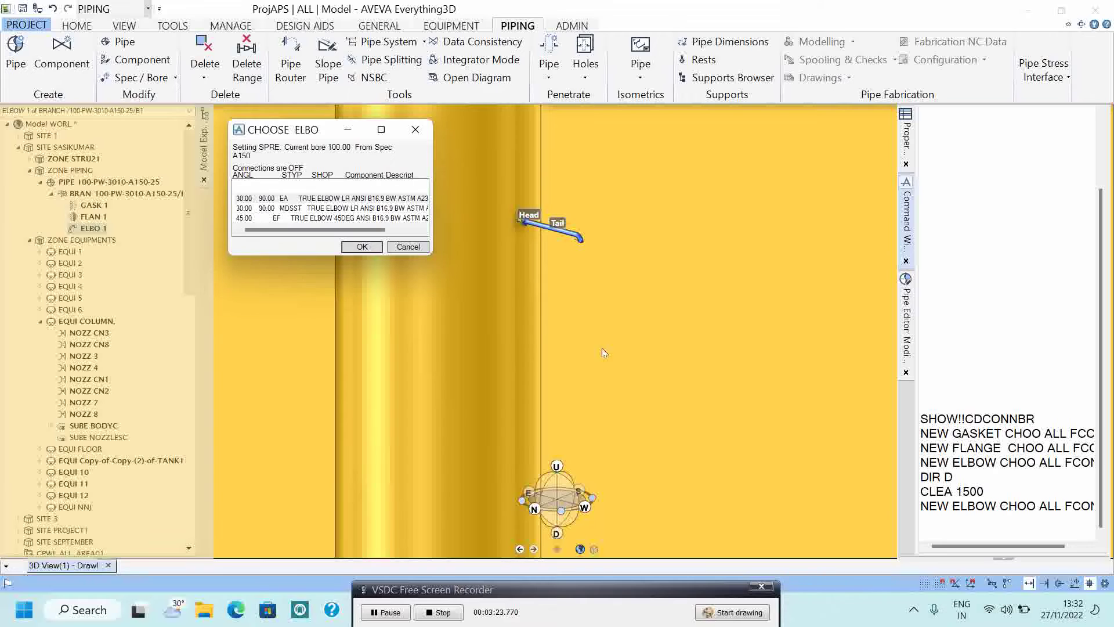
{"action": "left_click", "coordinate": [318, 199]}
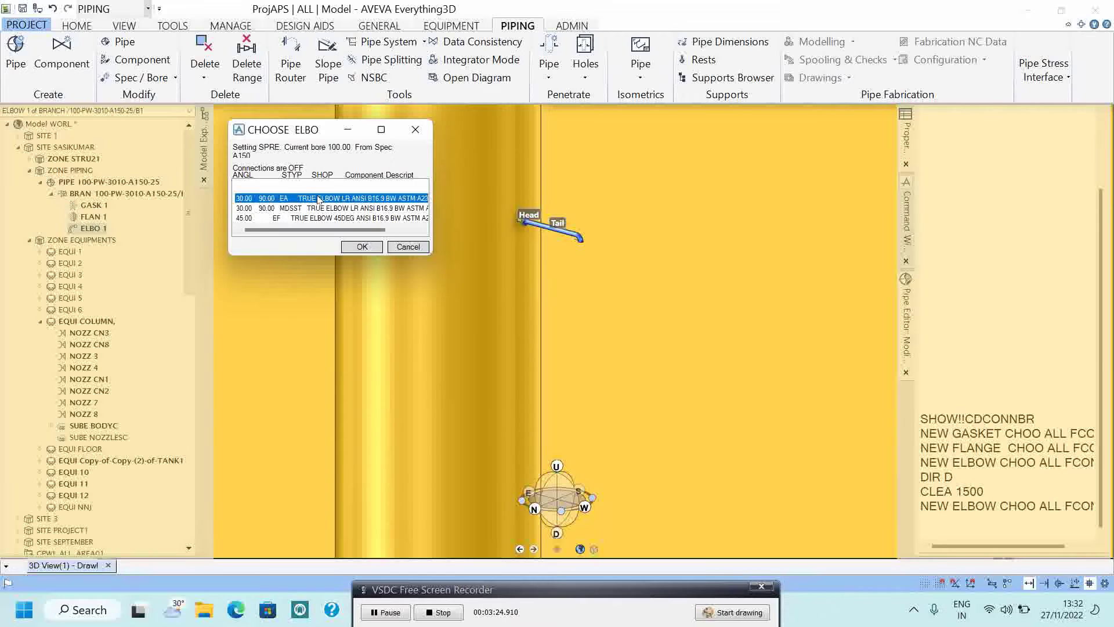
{"action": "left_click", "coordinate": [359, 248]}
{"action": "scroll", "coordinate": [557, 331], "scroll_direction": "up", "scroll_amount": 1}
{"action": "scroll", "coordinate": [557, 331], "scroll_direction": "up", "scroll_amount": 1}
{"action": "scroll", "coordinate": [557, 331], "scroll_direction": "up", "scroll_amount": 1}
{"action": "scroll", "coordinate": [557, 331], "scroll_direction": "up", "scroll_amount": 2}
{"action": "scroll", "coordinate": [563, 302], "scroll_direction": "up", "scroll_amount": 1}
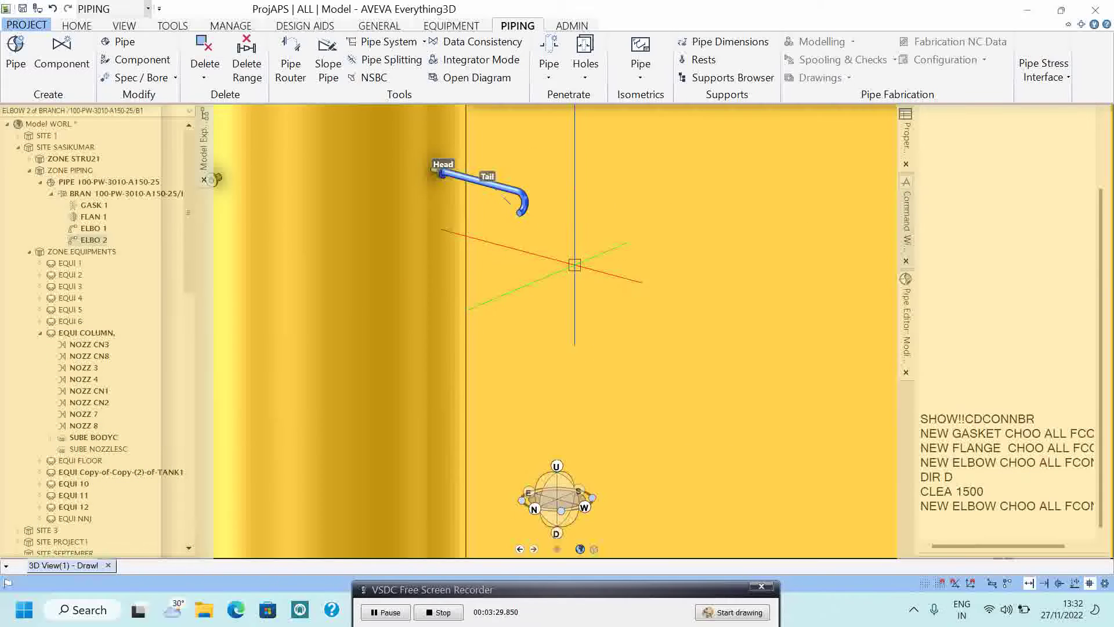
{"action": "left_click", "coordinate": [956, 529]}
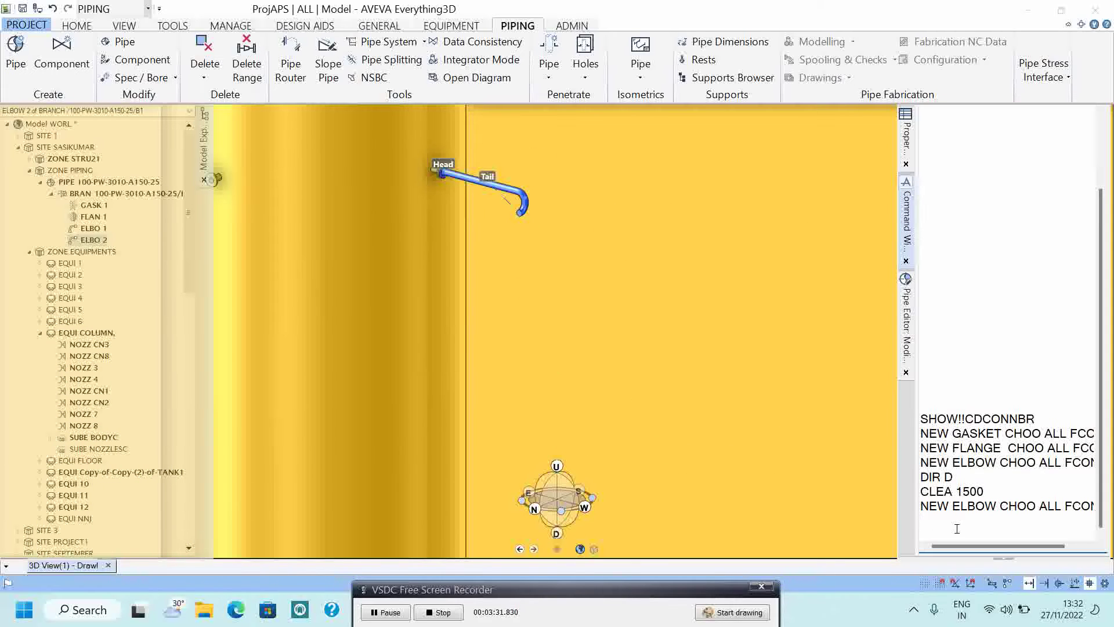
{"action": "type", "text": "DIR W"}
{"action": "key", "text": "Return"}
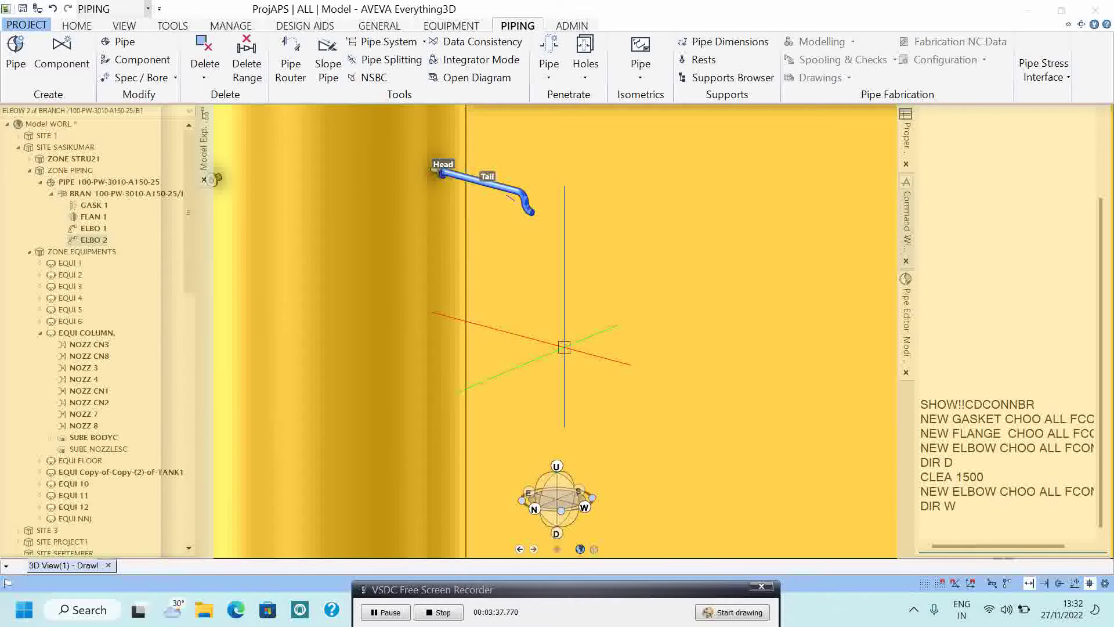
{"action": "scroll", "coordinate": [564, 348], "scroll_direction": "down", "scroll_amount": 3}
{"action": "scroll", "coordinate": [557, 375], "scroll_direction": "down", "scroll_amount": 2}
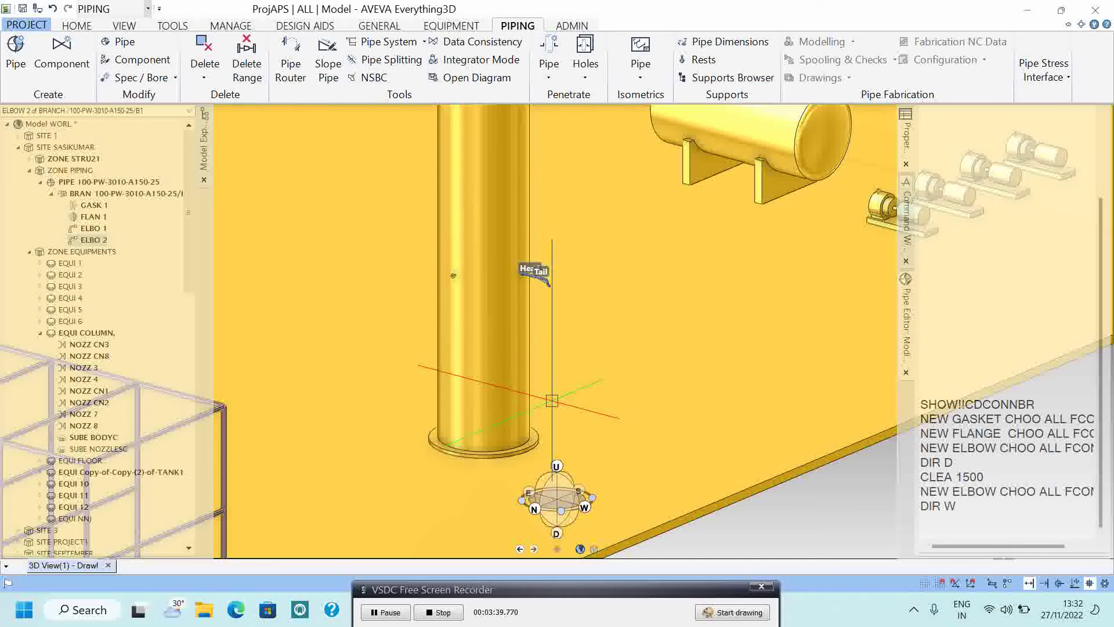
{"action": "scroll", "coordinate": [552, 401], "scroll_direction": "down", "scroll_amount": 2}
{"action": "scroll", "coordinate": [552, 400], "scroll_direction": "down", "scroll_amount": 2}
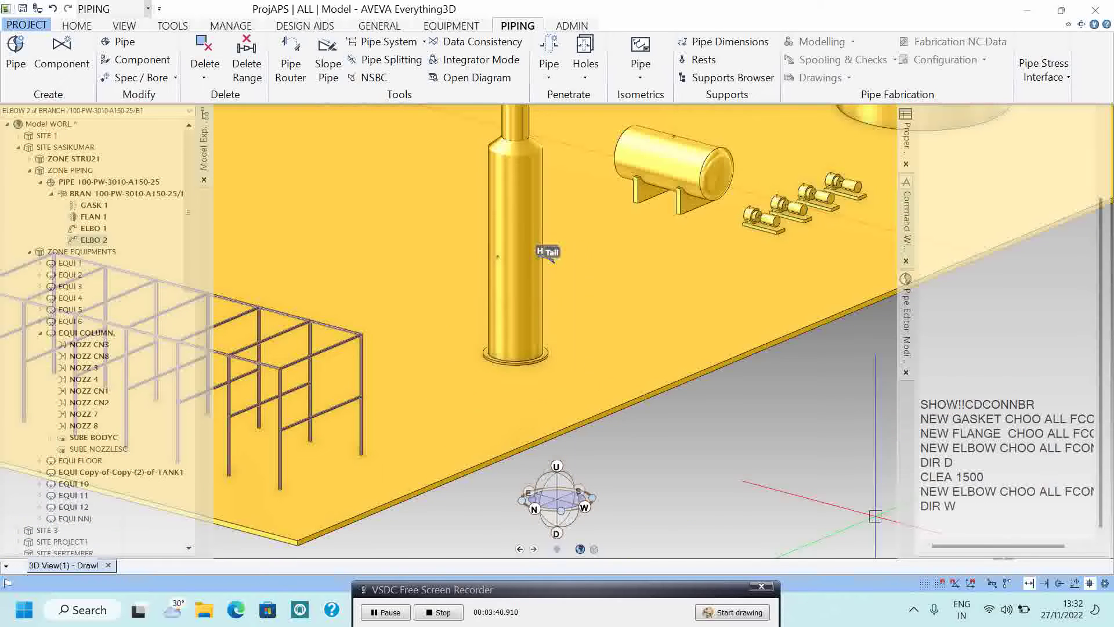
{"action": "left_click", "coordinate": [957, 529]}
{"action": "type", "text": "CLEA 10000"}
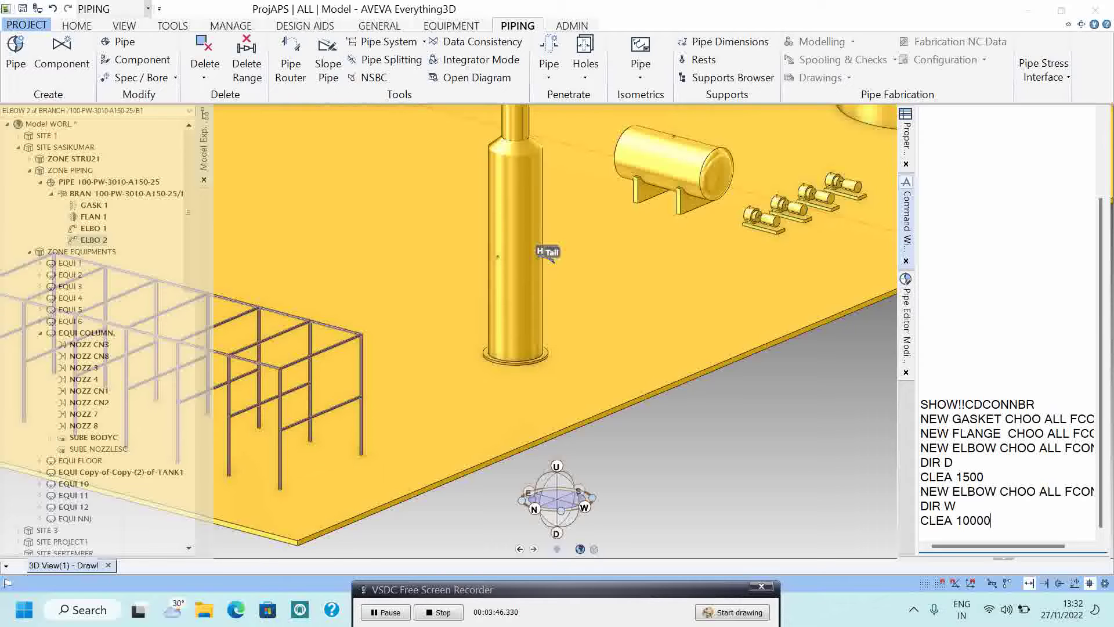
{"action": "key", "text": "Return"}
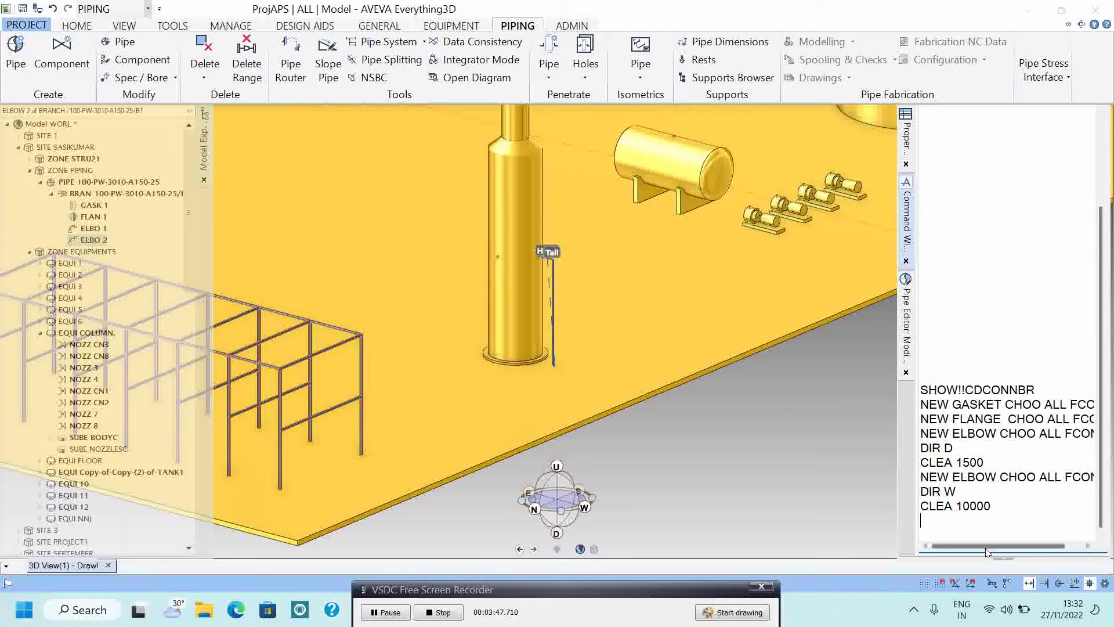
{"action": "scroll", "coordinate": [298, 361], "scroll_direction": "up", "scroll_amount": 3}
{"action": "middle_click_drag", "start_coordinate": [297, 361], "coordinate": [119, 221], "text": "shift"}
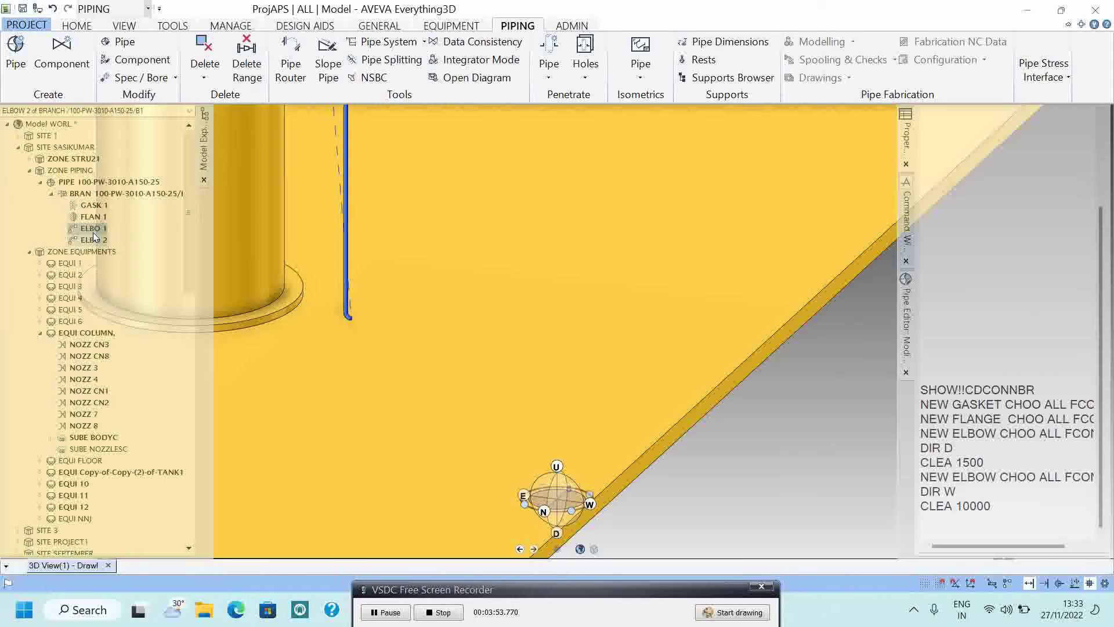
- Add a third 90° long-radius elbow pointing north with a 10000 clearance
{"action": "left_click", "coordinate": [1001, 521]}
{"action": "type", "text": "NEW ELBOW CHOO ALL FCONN"}
{"action": "key", "text": "Return"}
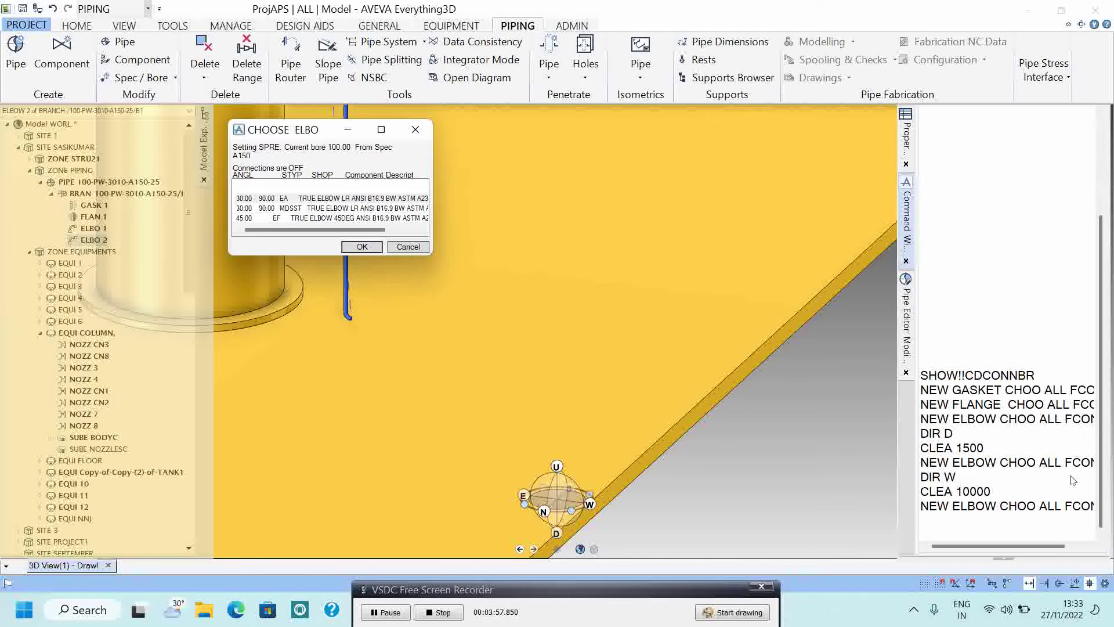
{"action": "left_click", "coordinate": [319, 200]}
{"action": "left_click", "coordinate": [362, 246]}
{"action": "left_click", "coordinate": [1014, 526]}
{"action": "type", "text": "DIR N"}
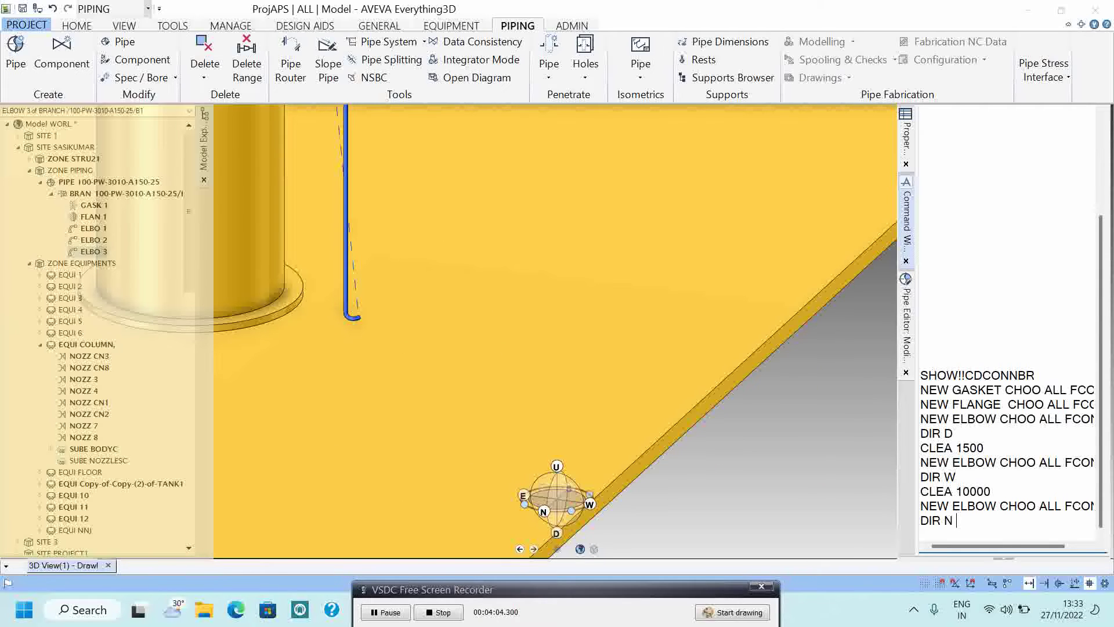
{"action": "key", "text": "Return"}
{"action": "type", "text": "CLEA 10000"}
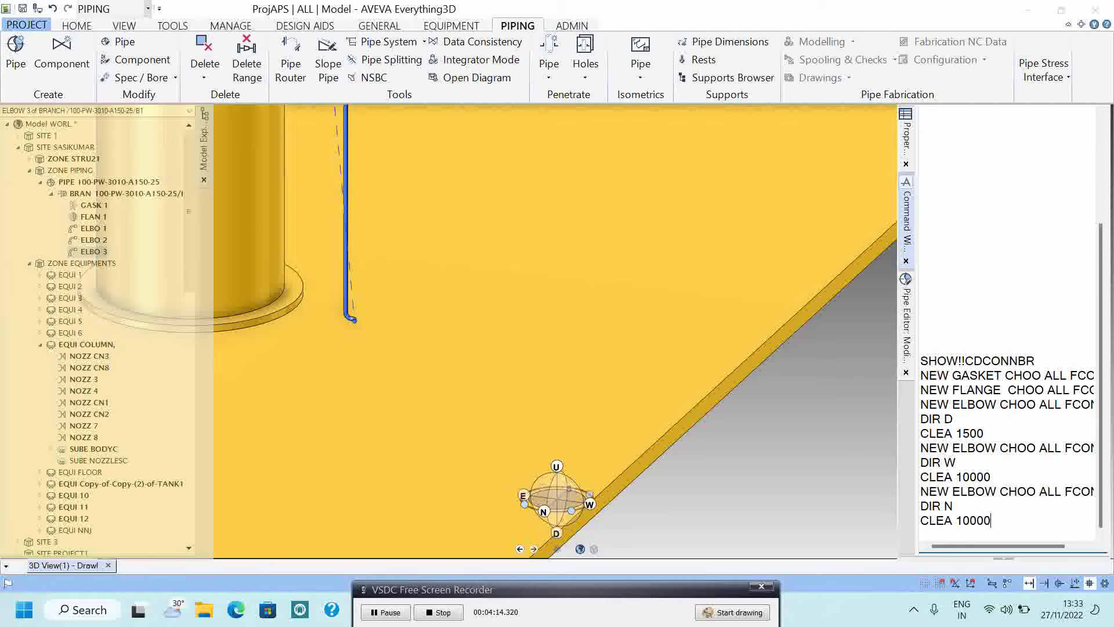
{"action": "key", "text": "Return"}
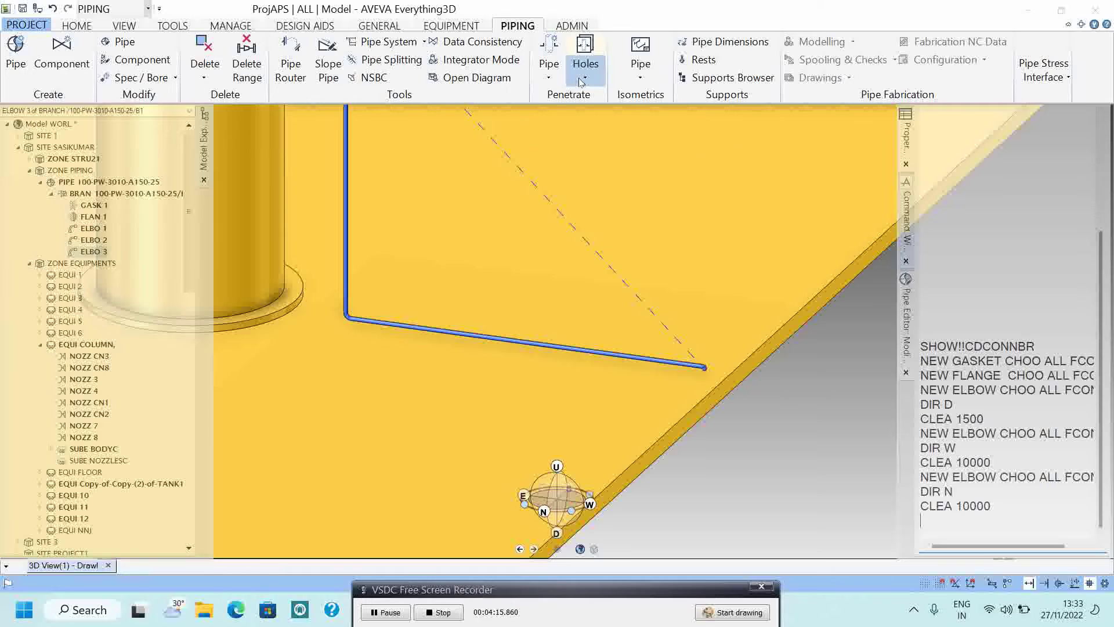
{"action": "middle_click_drag", "start_coordinate": [703, 315], "coordinate": [709, 329]}
- Change the north leg's clearance to CLEA 9000 and select the third elbow
{"action": "left_click", "coordinate": [1041, 514]}
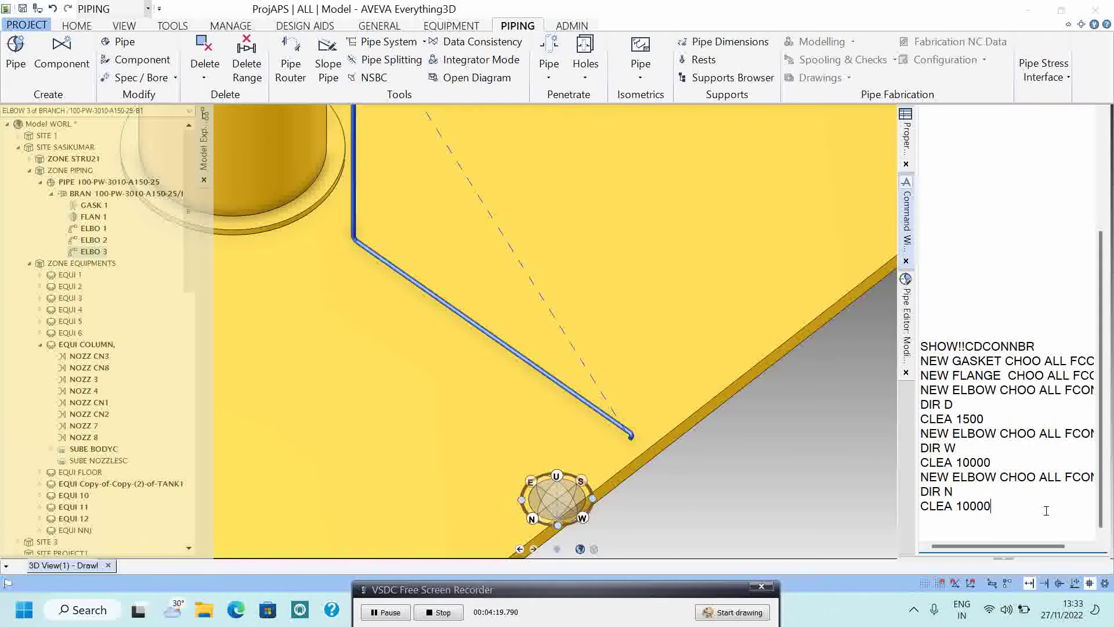
{"action": "key", "text": "Up"}
{"action": "type", "text": "0"}
{"action": "key", "text": "Return"}
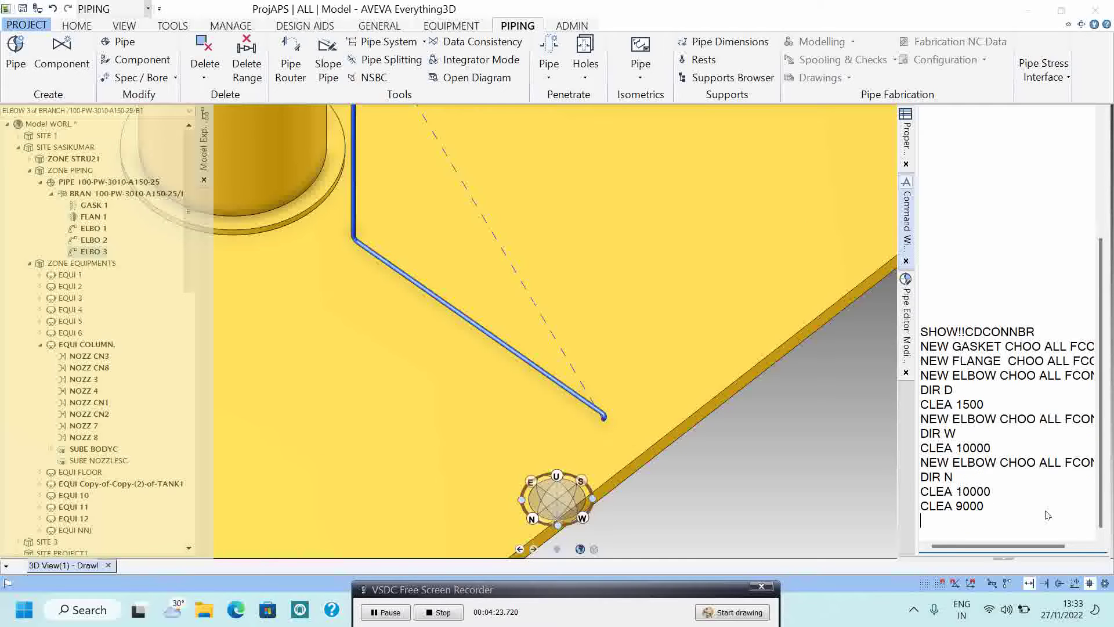
{"action": "scroll", "coordinate": [602, 254], "scroll_direction": "down", "scroll_amount": 1}
{"action": "scroll", "coordinate": [351, 358], "scroll_direction": "down", "scroll_amount": 1}
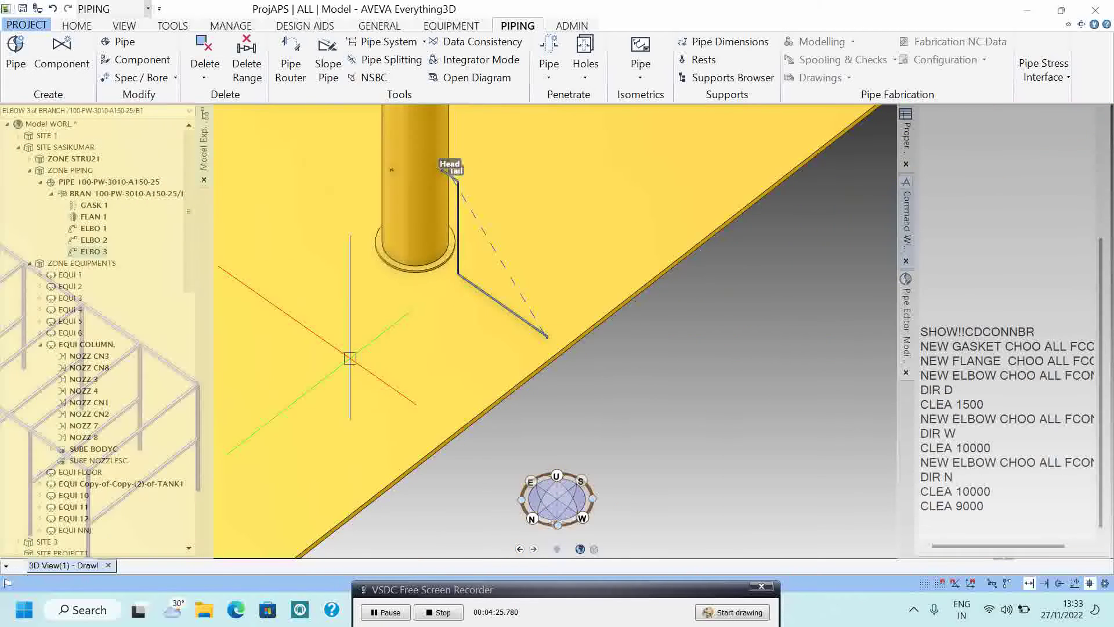
{"action": "scroll", "coordinate": [391, 336], "scroll_direction": "down", "scroll_amount": 1}
{"action": "scroll", "coordinate": [391, 337], "scroll_direction": "down", "scroll_amount": 1}
{"action": "scroll", "coordinate": [729, 315], "scroll_direction": "up", "scroll_amount": 2}
{"action": "scroll", "coordinate": [729, 315], "scroll_direction": "up", "scroll_amount": 1}
{"action": "scroll", "coordinate": [741, 311], "scroll_direction": "up", "scroll_amount": 1}
{"action": "scroll", "coordinate": [703, 298], "scroll_direction": "up", "scroll_amount": 1}
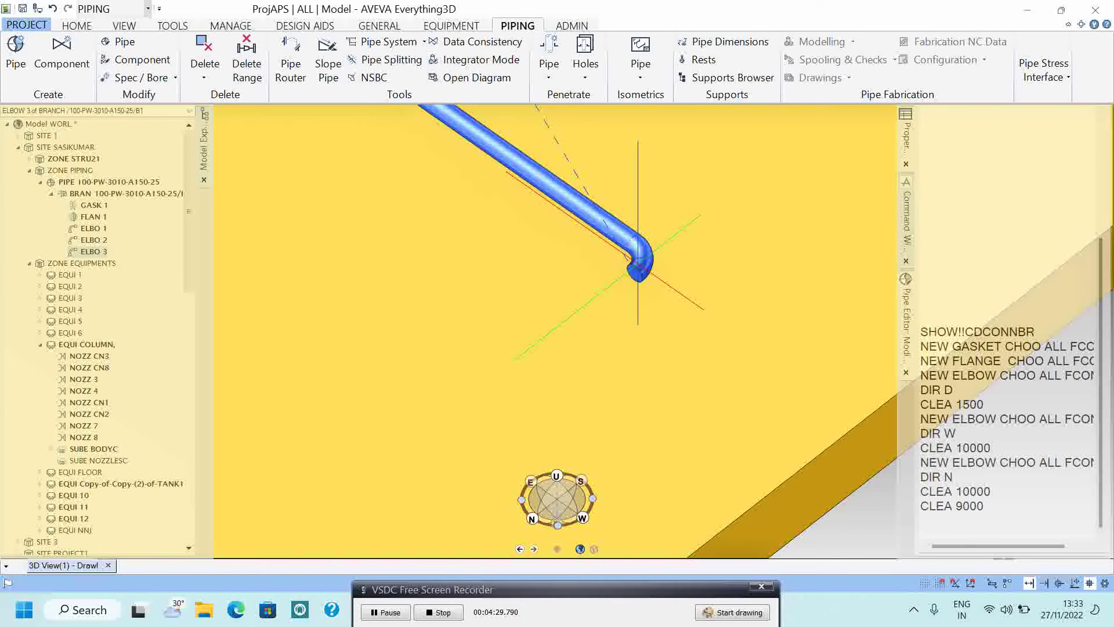
{"action": "left_click", "coordinate": [94, 252]}
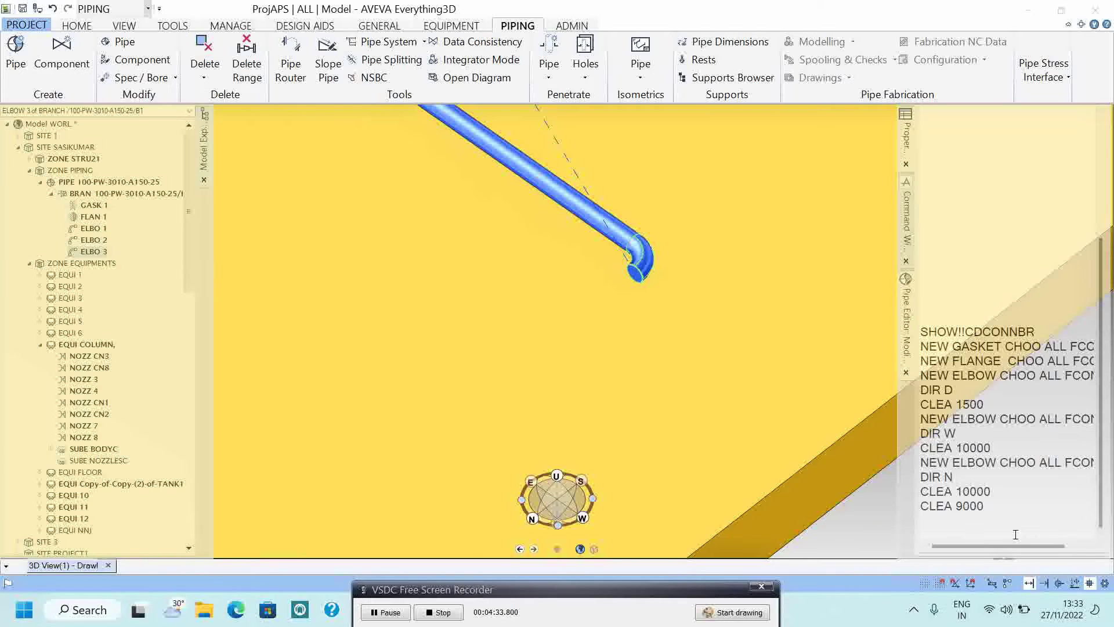
{"action": "left_click", "coordinate": [1014, 534]}
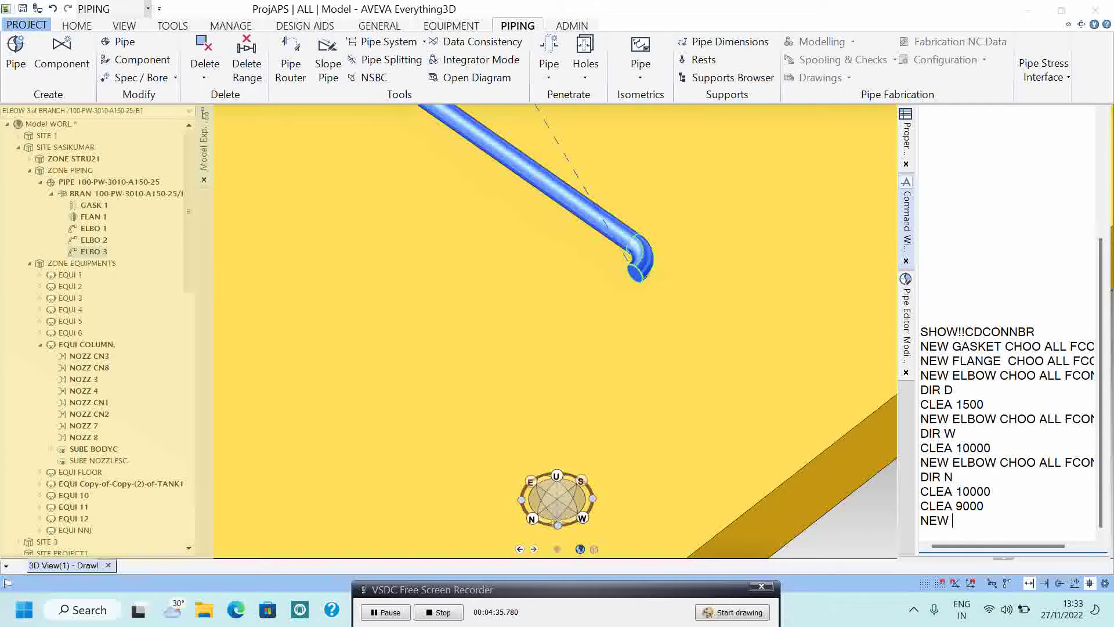
{"action": "type", "text": "NEW FLANGE"}
{"action": "type", "text": "CHOO ALL FCONN"}
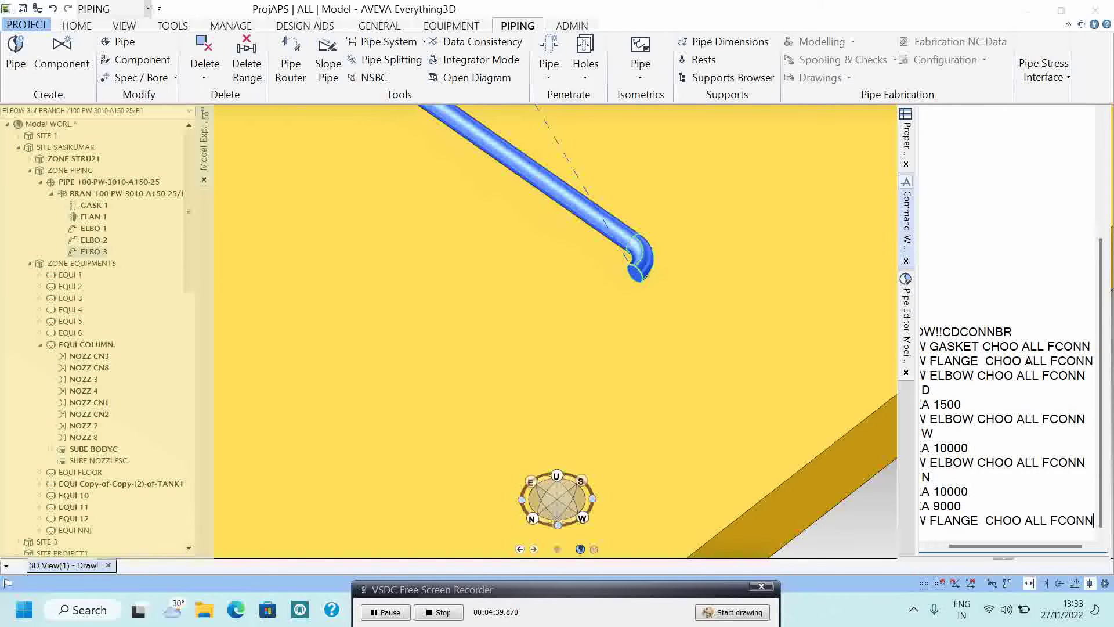
- Add a WNF weld-neck flange at the pipe end, flipped and connected
{"action": "key", "text": "Return"}
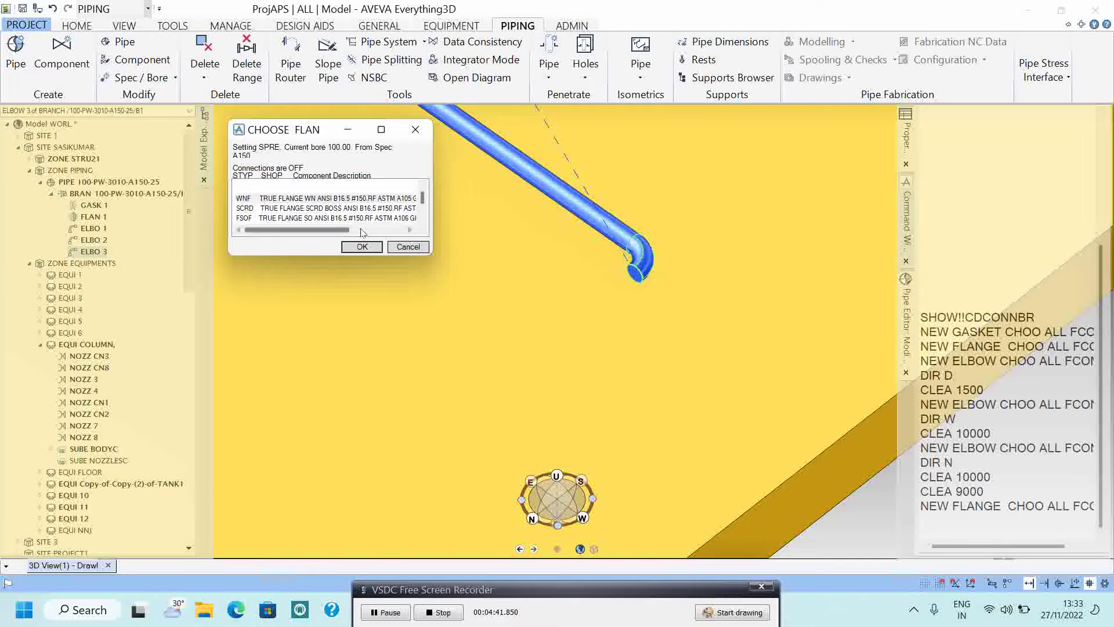
{"action": "left_click", "coordinate": [395, 198]}
{"action": "left_click", "coordinate": [362, 248]}
{"action": "type", "text": "FLIP ORI"}
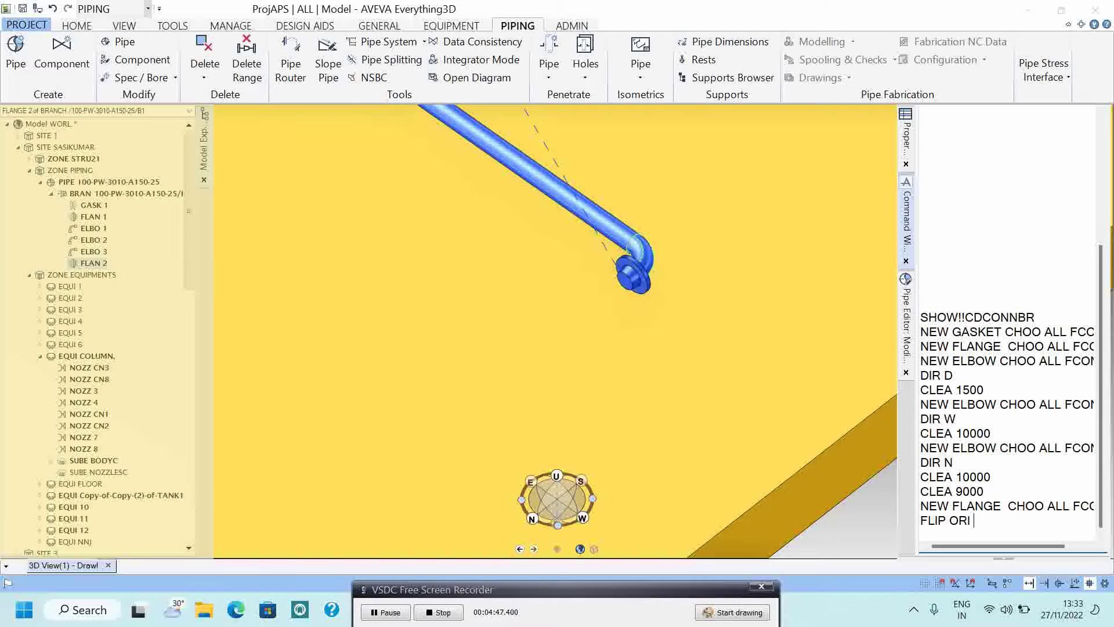
{"action": "type", "text": "CONN"}
{"action": "key", "text": "Return"}
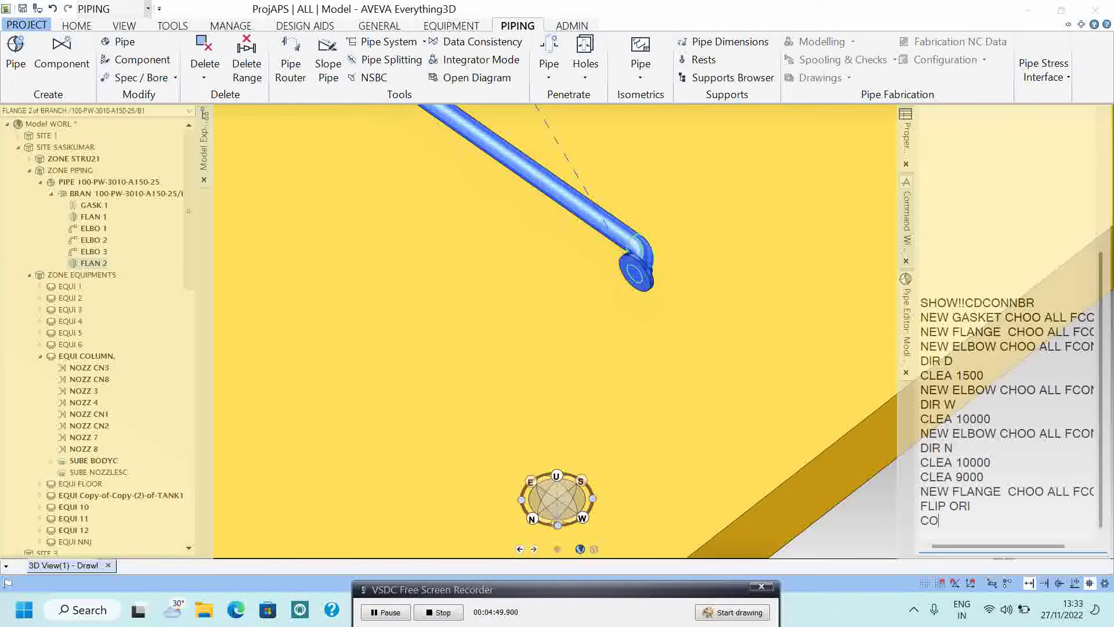
{"action": "key", "text": "Return"}
- Save the work and add a gasket after the flange
{"action": "key", "text": "ctrl+s"}
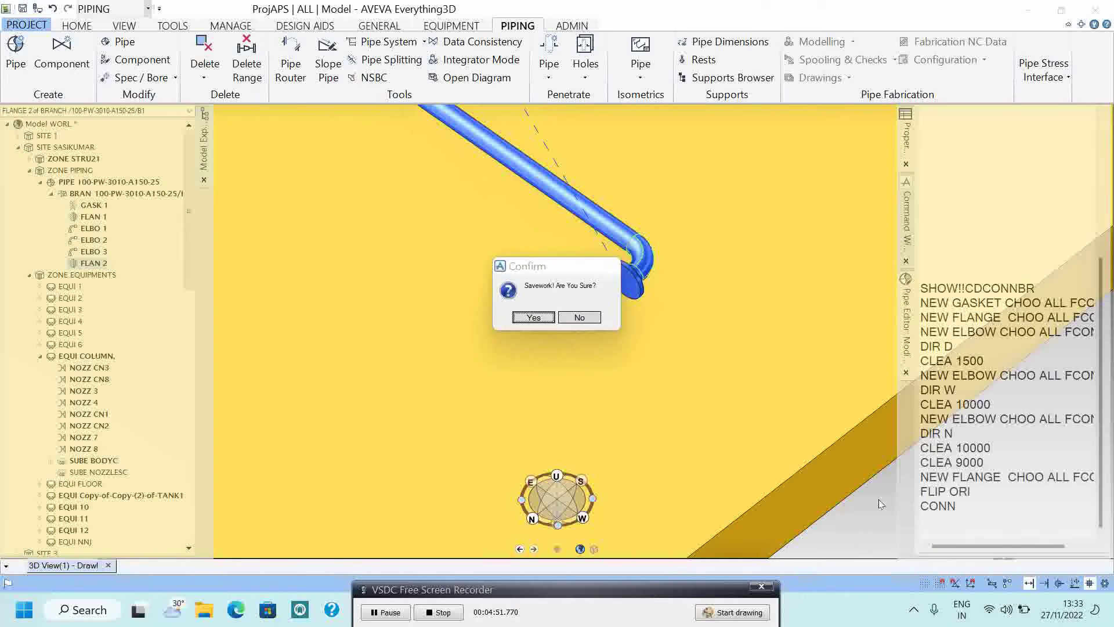
{"action": "left_click", "coordinate": [534, 319]}
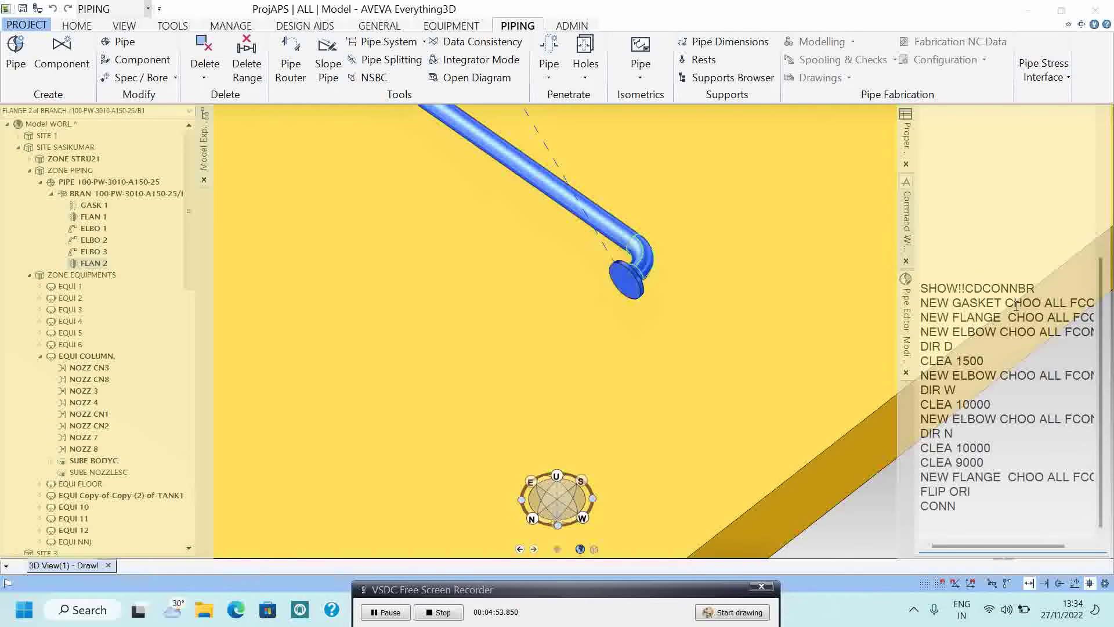
{"action": "type", "text": "NEW GASKET CHOO ALL FCONN"}
{"action": "key", "text": "Return"}
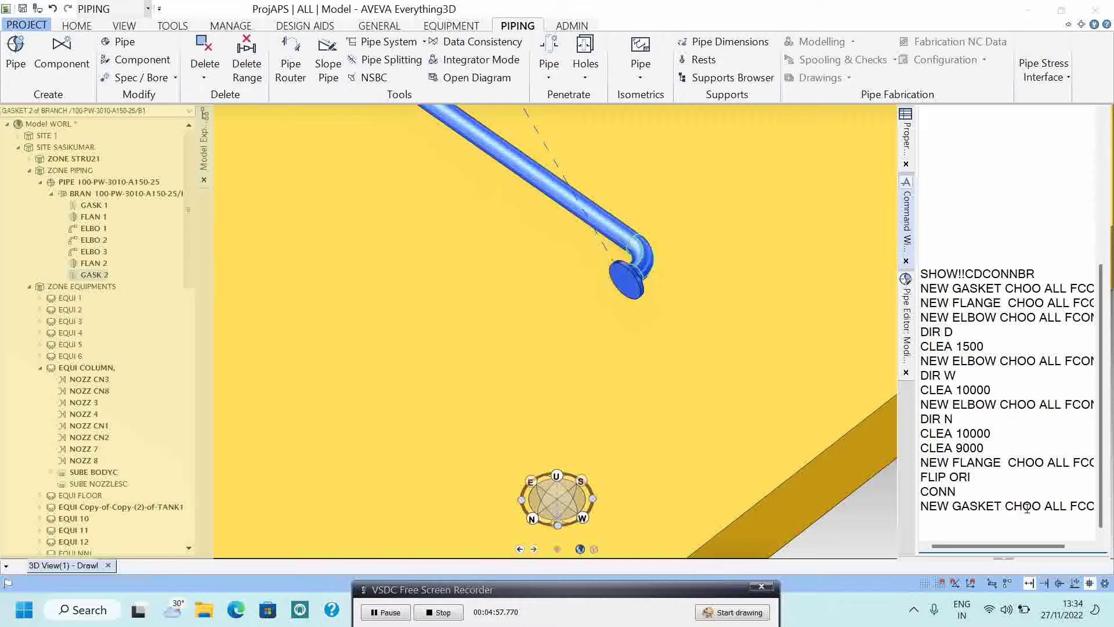
{"action": "key", "text": "Up"}
{"action": "key", "text": "BackSpace"}
{"action": "key", "text": "BackSpace"}
{"action": "key", "text": "BackSpace"}
{"action": "key", "text": "BackSpace"}
{"action": "key", "text": "BackSpace"}
{"action": "key", "text": "BackSpace"}
{"action": "type", "text": "VALVE"}
- Add a GLOB globe valve after the gasket
{"action": "key", "text": "Return"}
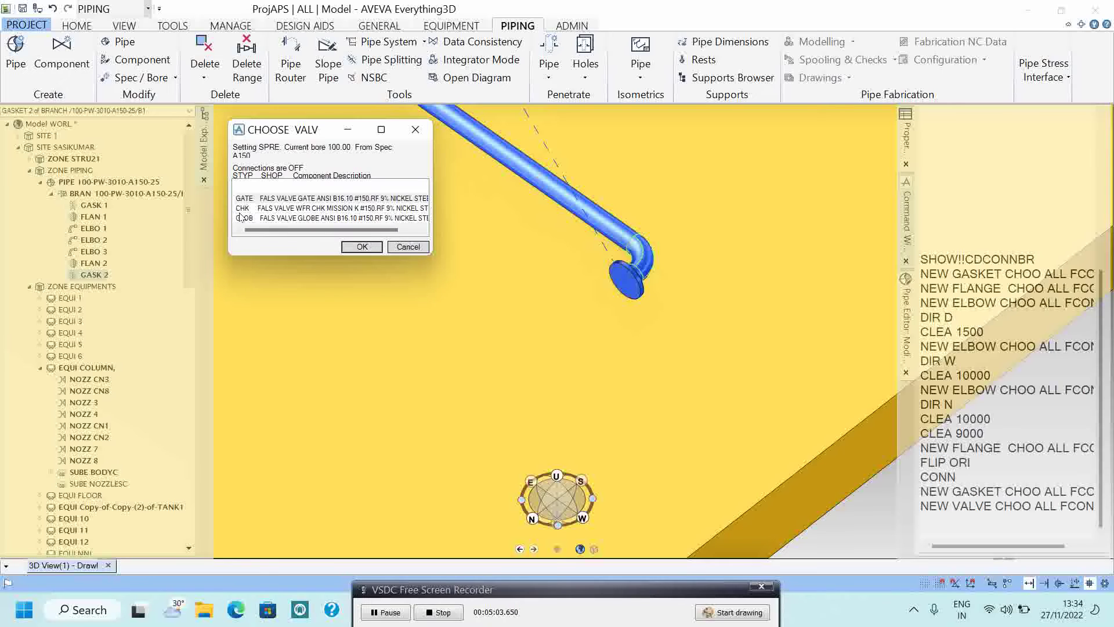
{"action": "left_click", "coordinate": [358, 218]}
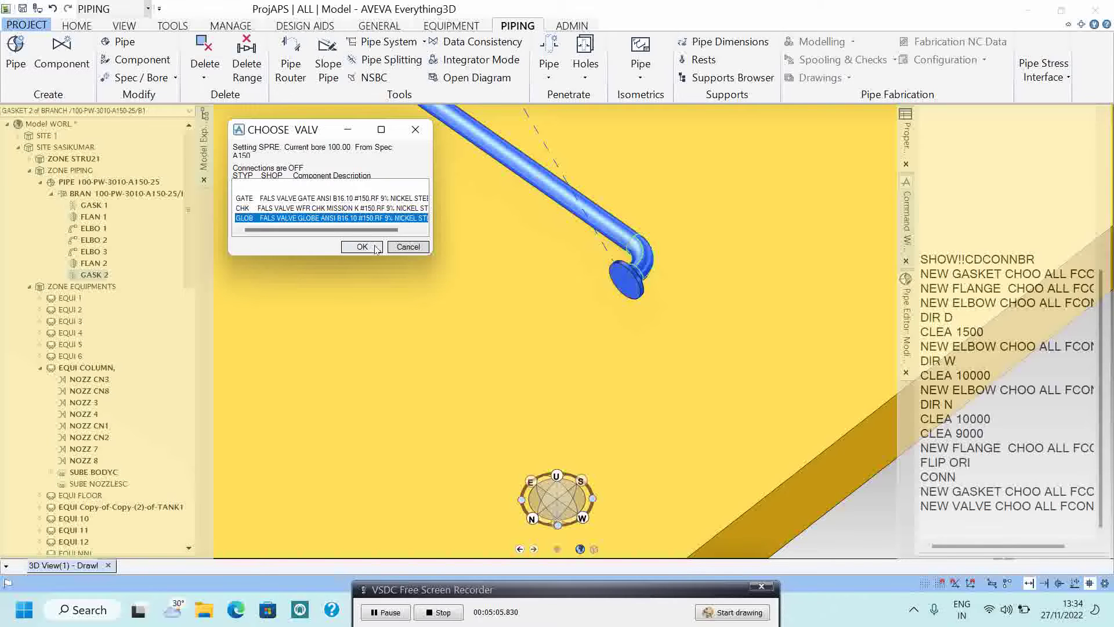
{"action": "left_click", "coordinate": [361, 247]}
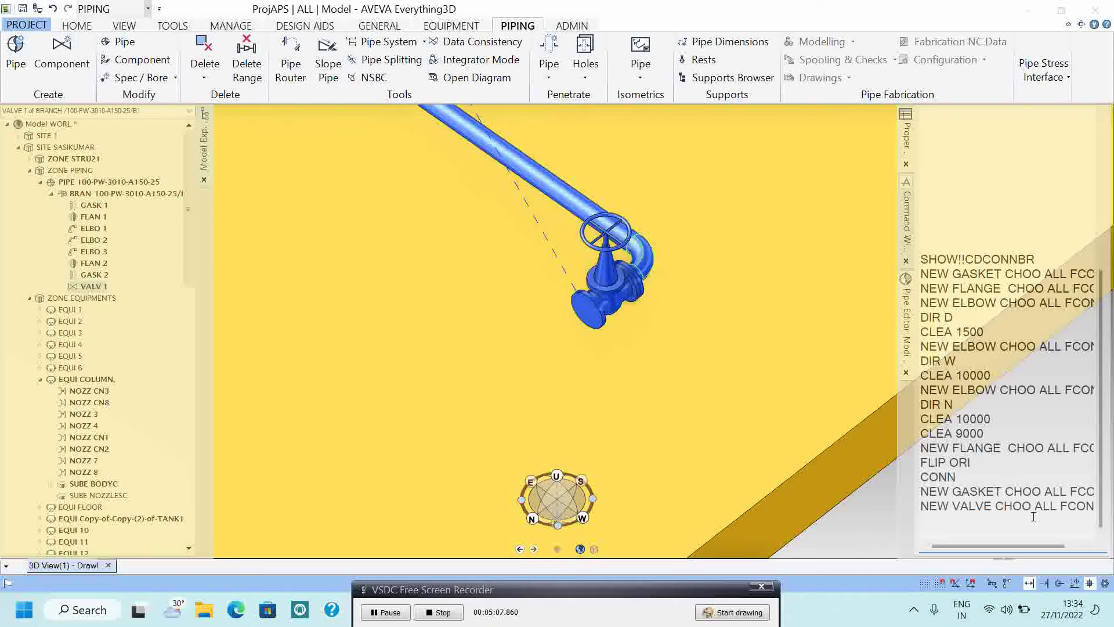
- Add another gasket and a WNF weld-neck flange after the valve
{"action": "key", "text": "Up"}
{"action": "key", "text": "Up"}
{"action": "key", "text": "Return"}
{"action": "key", "text": "Up"}
{"action": "key", "text": "Up"}
{"action": "key", "text": "Up"}
{"action": "key", "text": "Return"}
{"action": "left_click", "coordinate": [280, 209]}
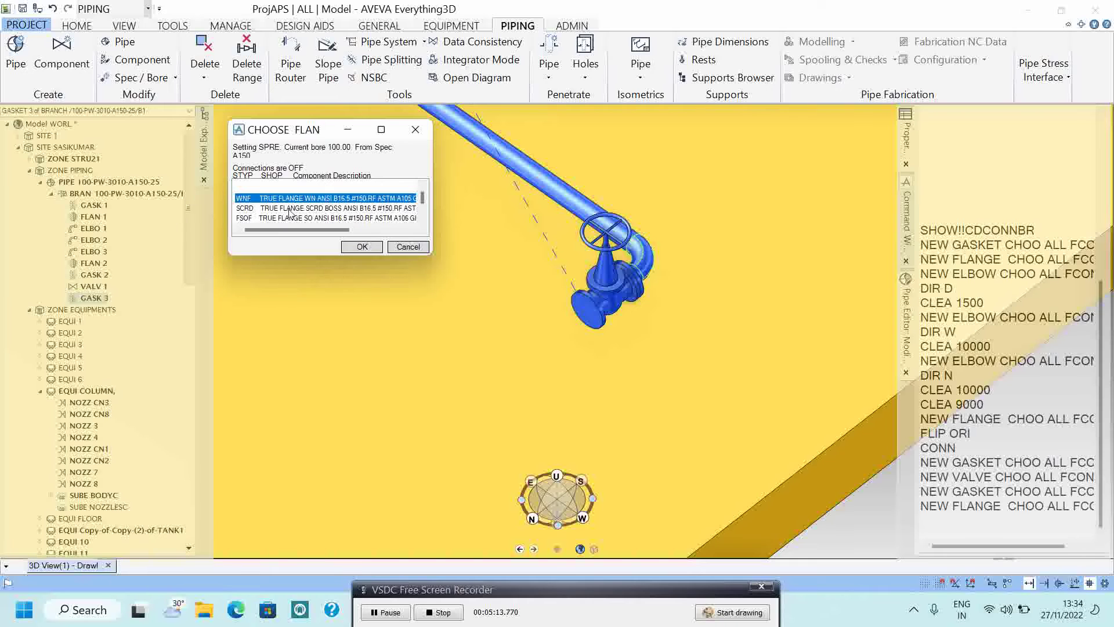
{"action": "left_click", "coordinate": [362, 246]}
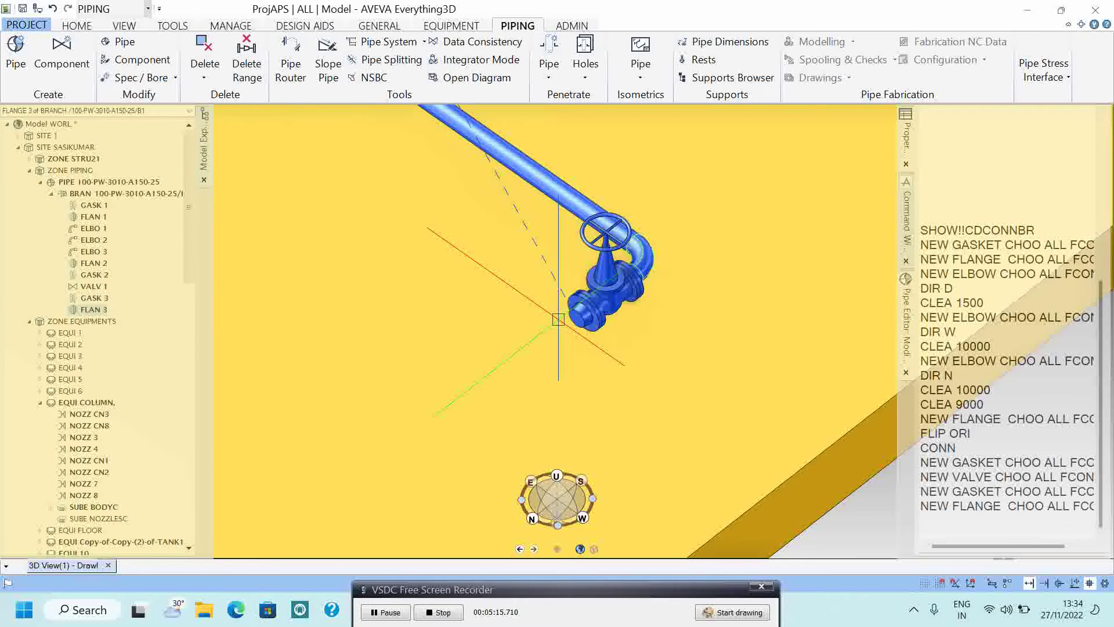
{"action": "scroll", "coordinate": [558, 330], "scroll_direction": "down", "scroll_amount": 3}
{"action": "scroll", "coordinate": [558, 330], "scroll_direction": "down", "scroll_amount": 2}
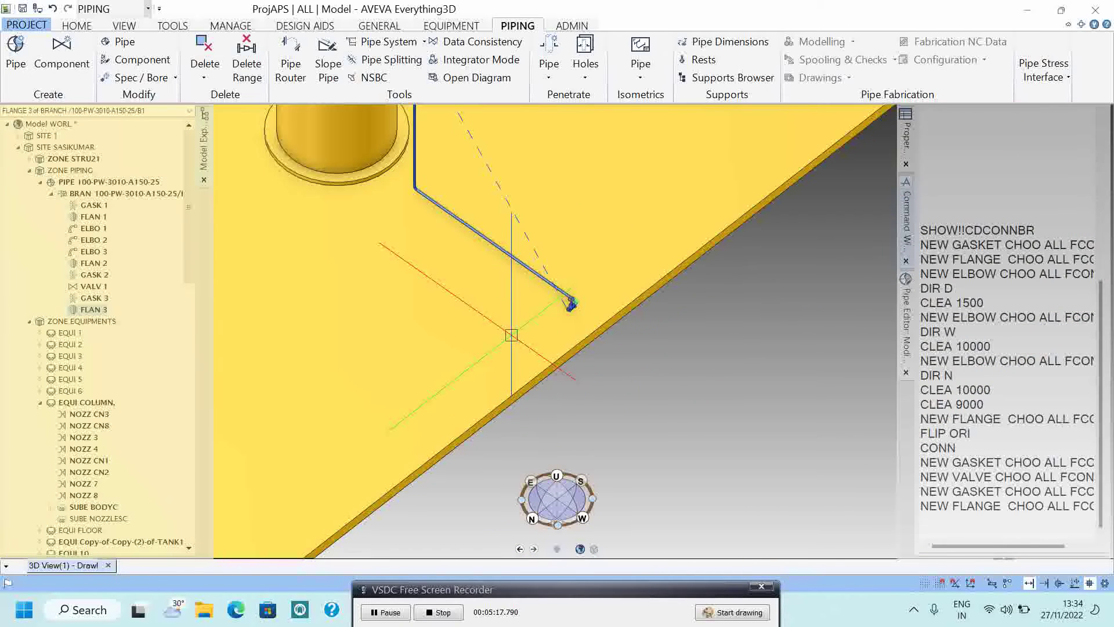
{"action": "scroll", "coordinate": [557, 348], "scroll_direction": "up", "scroll_amount": 2}
{"action": "scroll", "coordinate": [557, 348], "scroll_direction": "up", "scroll_amount": 2}
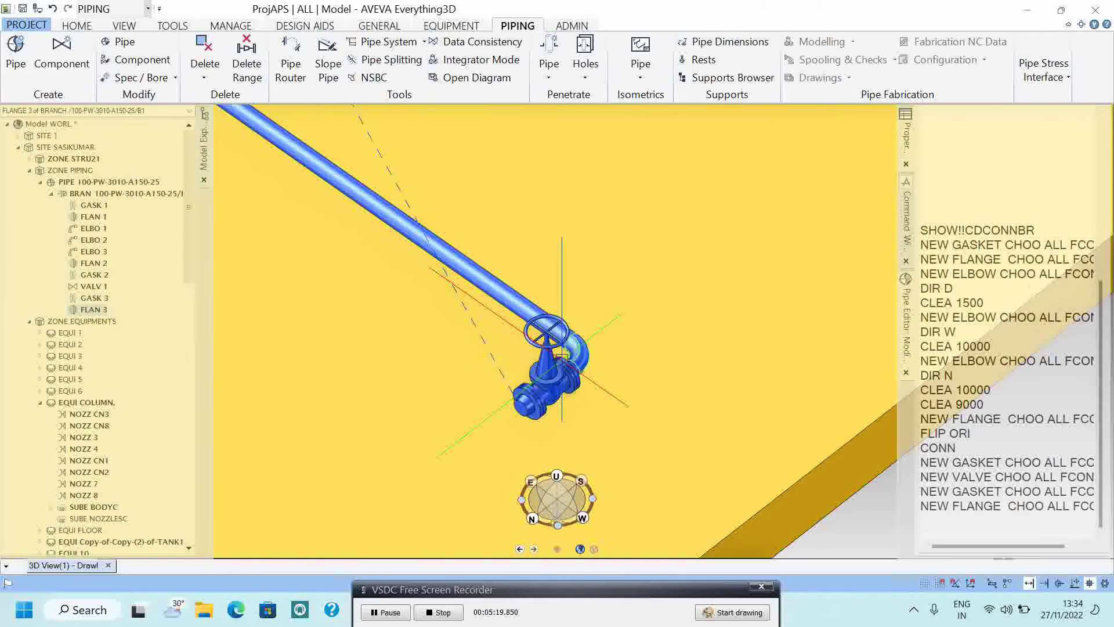
{"action": "middle_click_drag", "start_coordinate": [557, 332], "coordinate": [697, 330]}
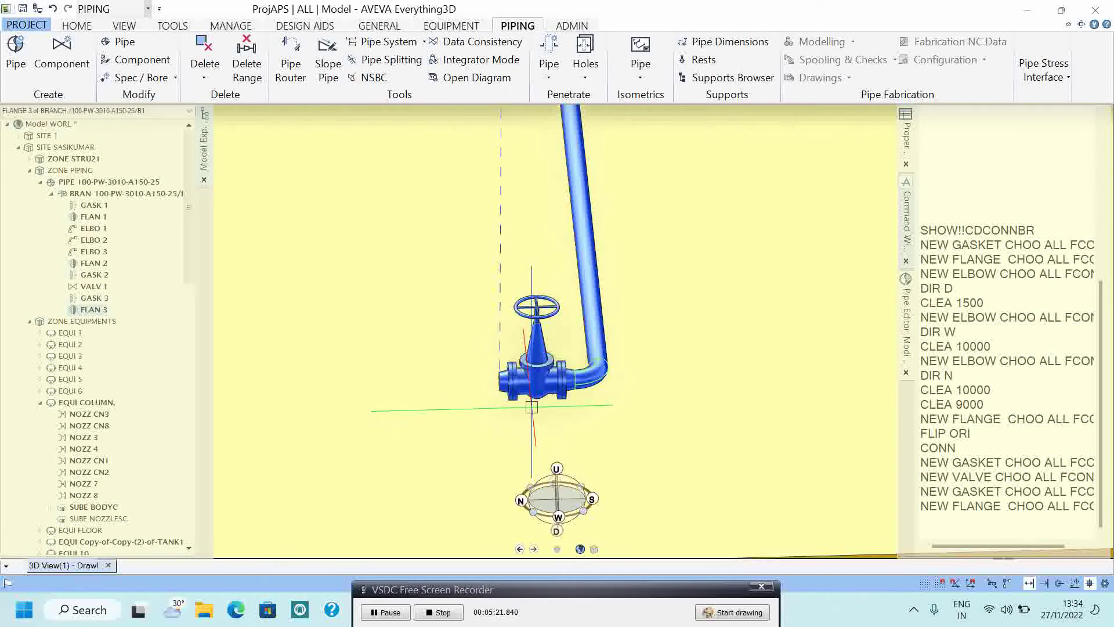
- Slide globe valve VALV 1 to about 150 mm from the last elbow with the Modify handles
{"action": "left_click", "coordinate": [546, 392]}
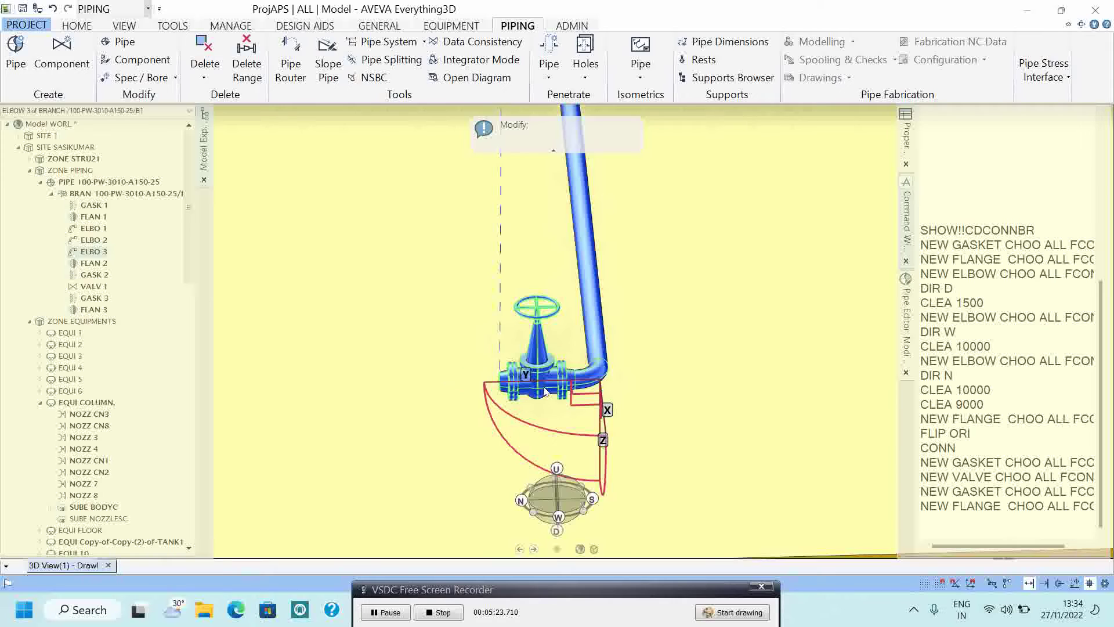
{"action": "left_click", "coordinate": [483, 384]}
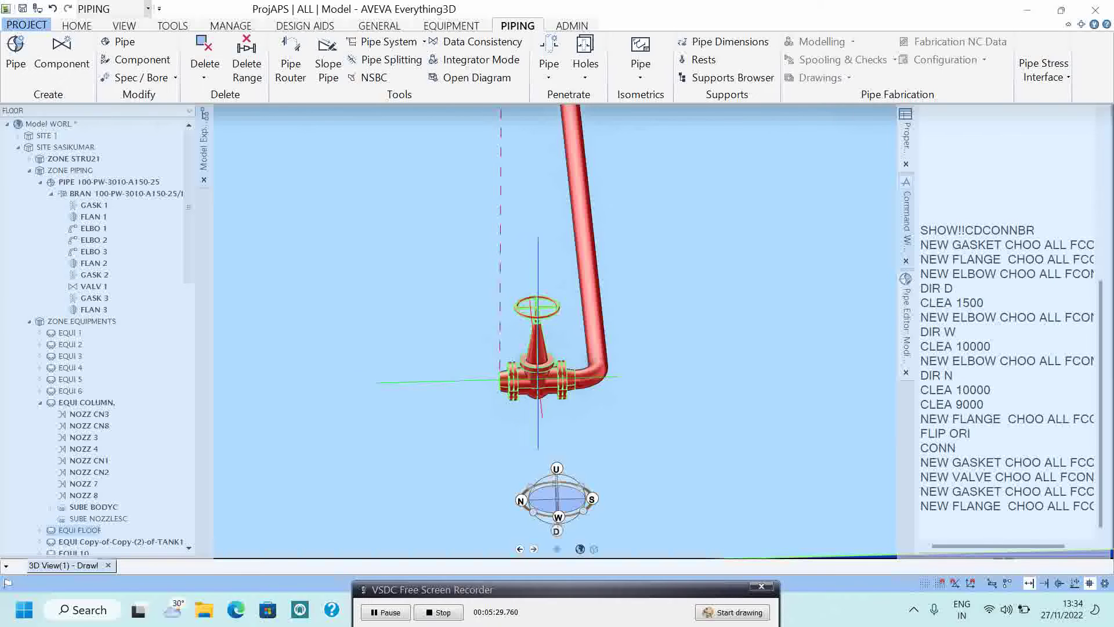
{"action": "mouse_move", "coordinate": [539, 384]}
{"action": "middle_mouse_down"}
{"action": "mouse_move", "coordinate": [540, 522]}
{"action": "mouse_move", "coordinate": [541, 411]}
{"action": "mouse_move", "coordinate": [553, 461]}
{"action": "middle_mouse_up"}
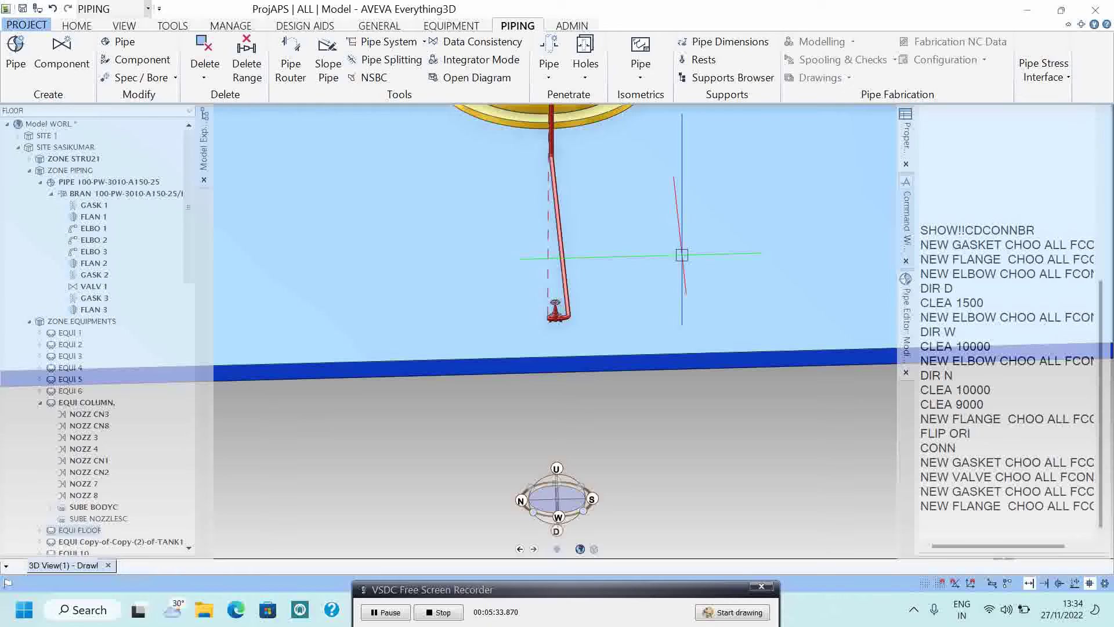
{"action": "scroll", "coordinate": [557, 314], "scroll_direction": "up", "scroll_amount": 3}
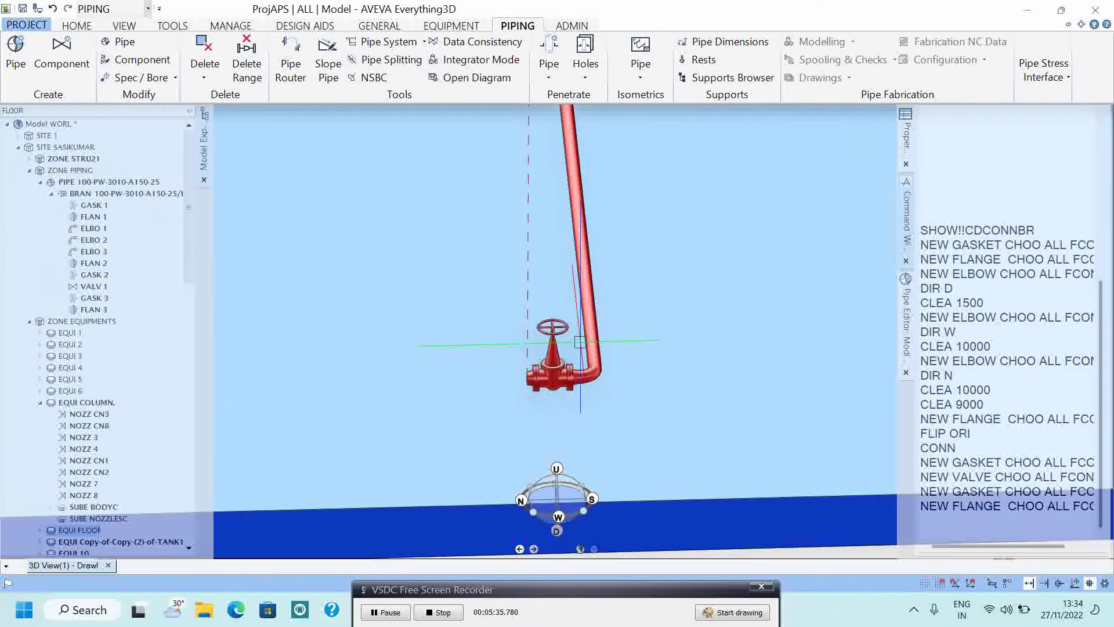
{"action": "left_click", "coordinate": [527, 381]}
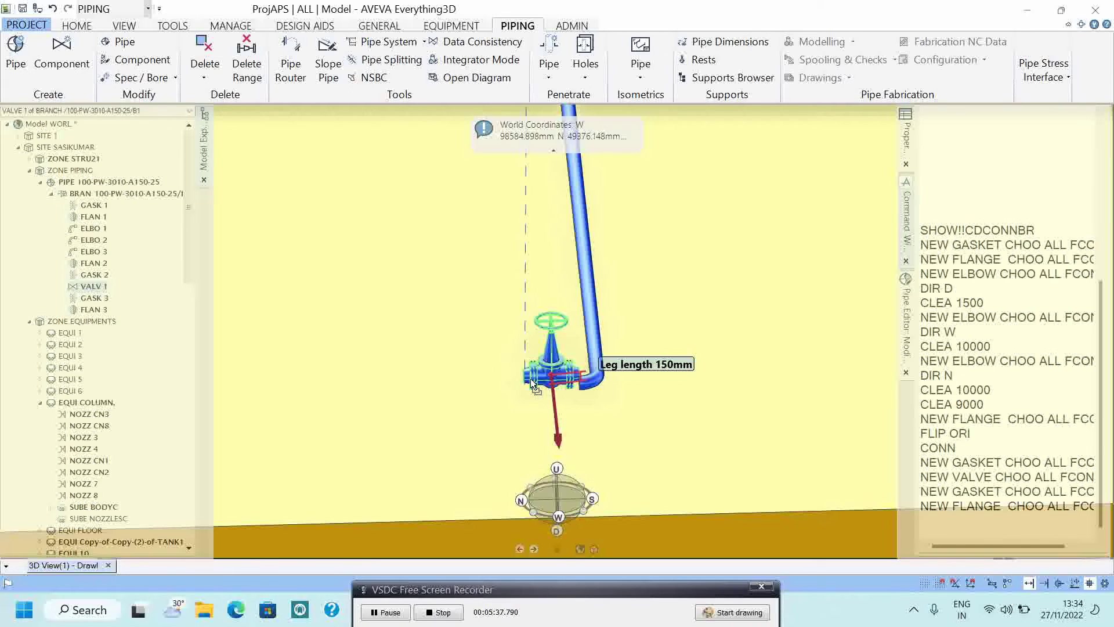
{"action": "left_click_drag", "start_coordinate": [530, 385], "coordinate": [531, 390]}
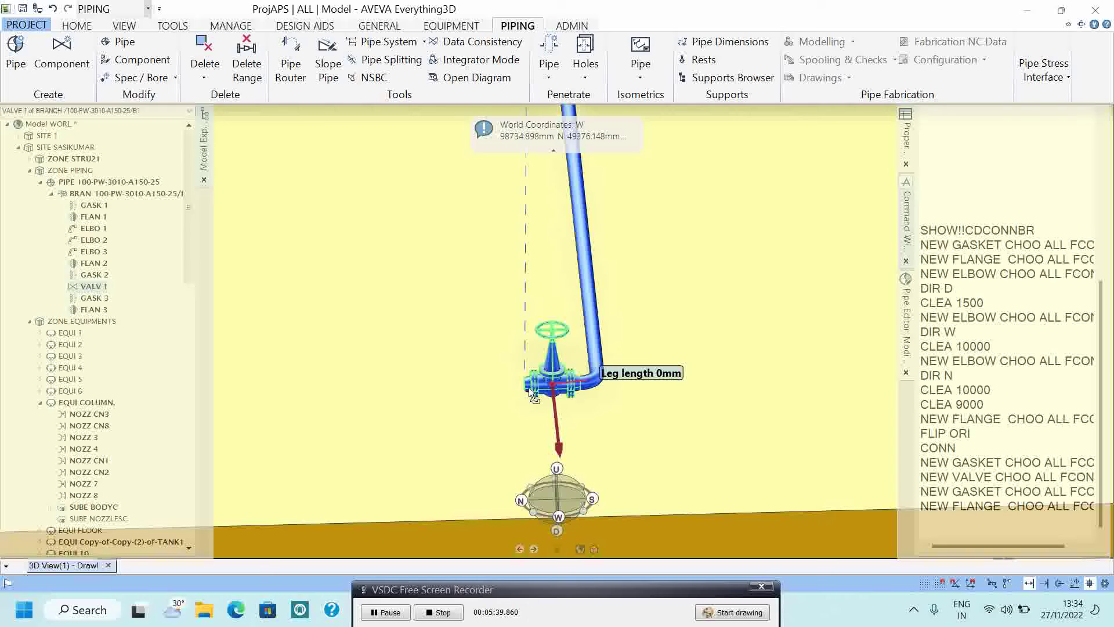
{"action": "left_click_drag", "start_coordinate": [540, 388], "coordinate": [558, 380]}
{"action": "left_click", "coordinate": [536, 386]}
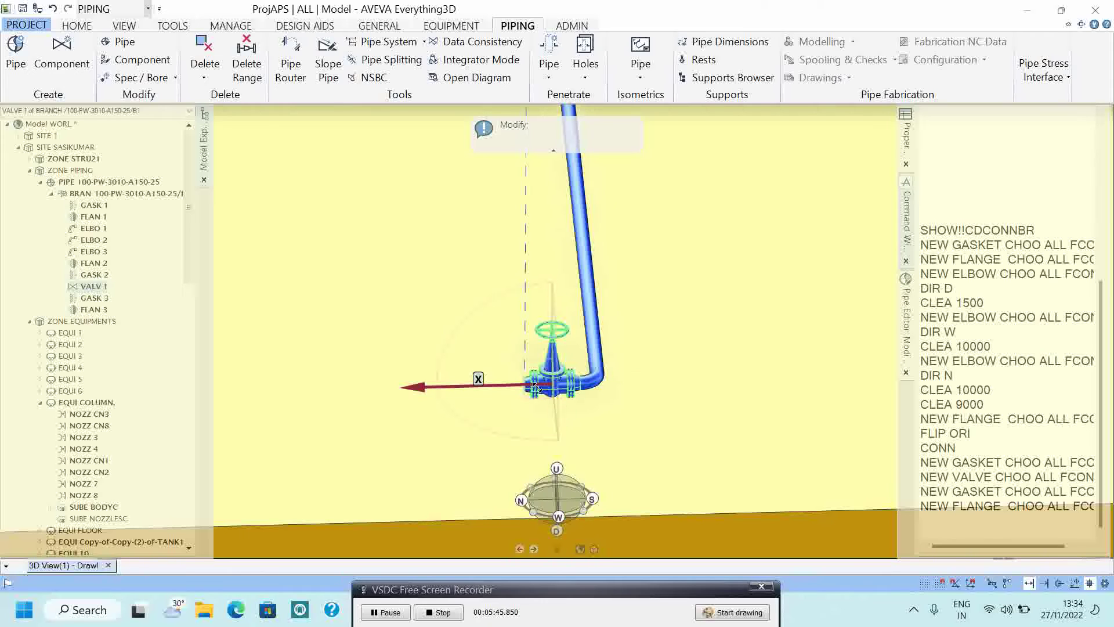
{"action": "left_click_drag", "start_coordinate": [535, 388], "coordinate": [512, 384]}
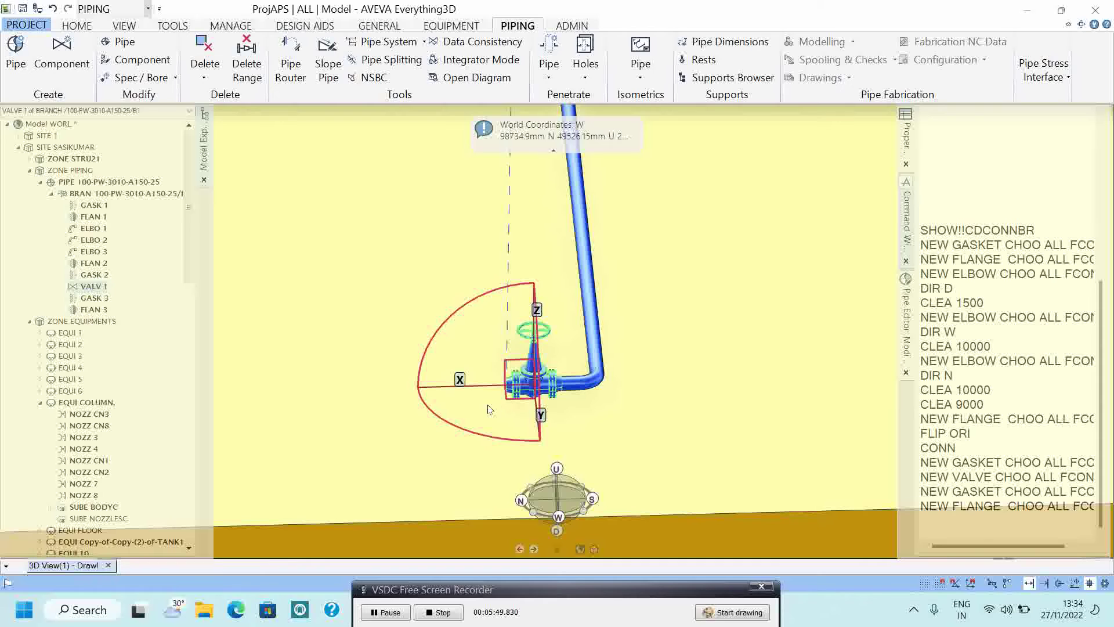
{"action": "middle_click_drag", "start_coordinate": [492, 401], "coordinate": [523, 374]}
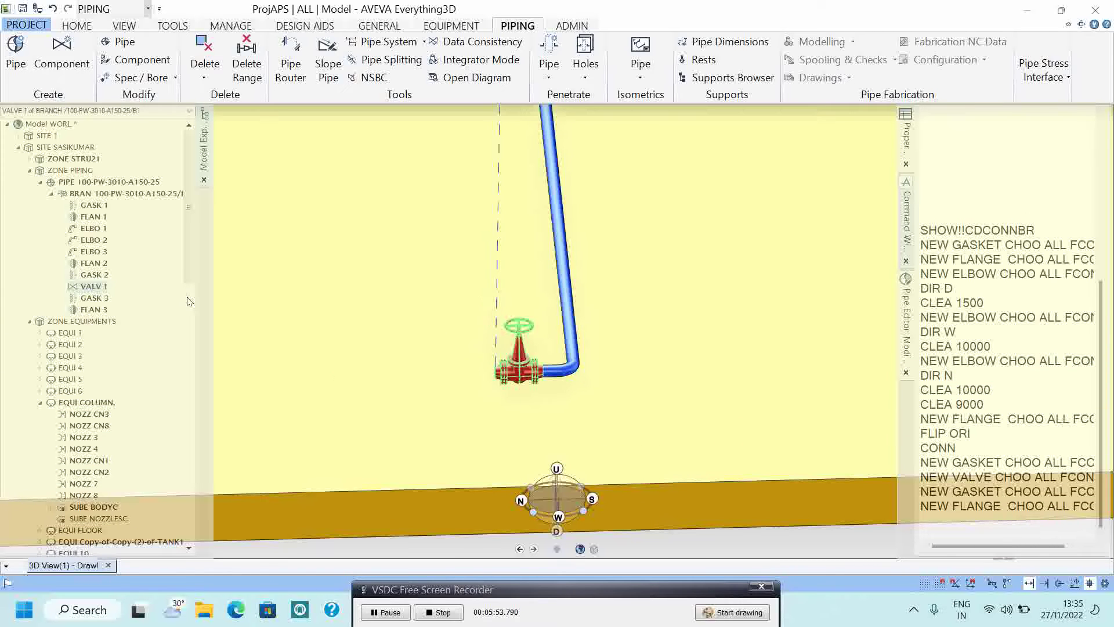
- Make FLAN 3 the current element, ready to enter NEW ELBOW CHOO ALL FCONN
{"action": "left_click", "coordinate": [93, 310]}
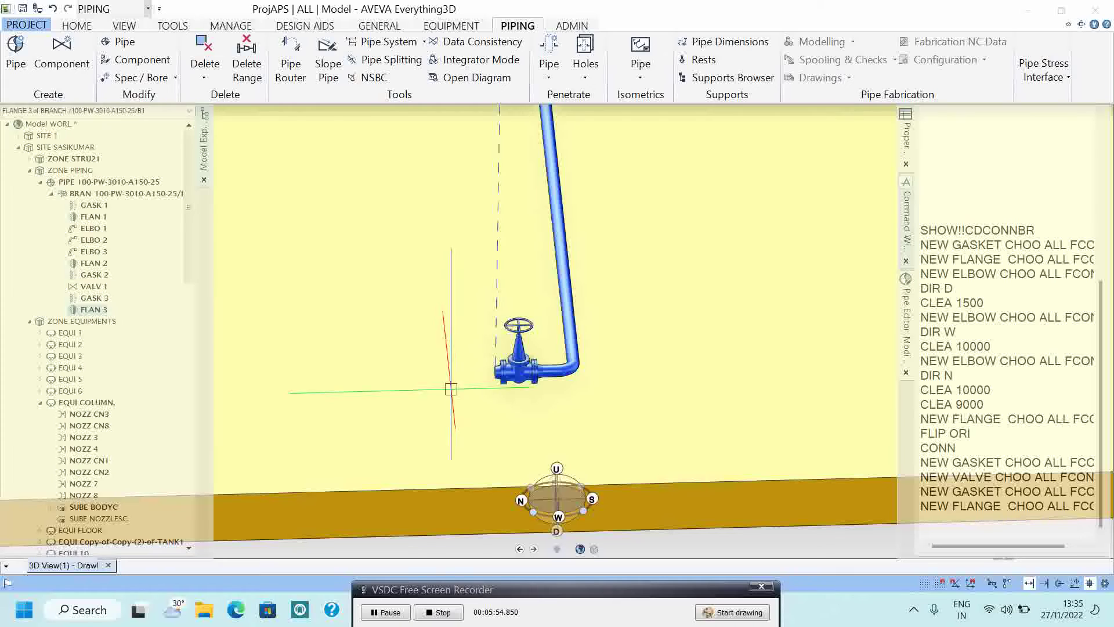
{"action": "left_click", "coordinate": [1002, 531]}
{"action": "type", "text": "NEW ELBOW CHOO ALL FCON"}
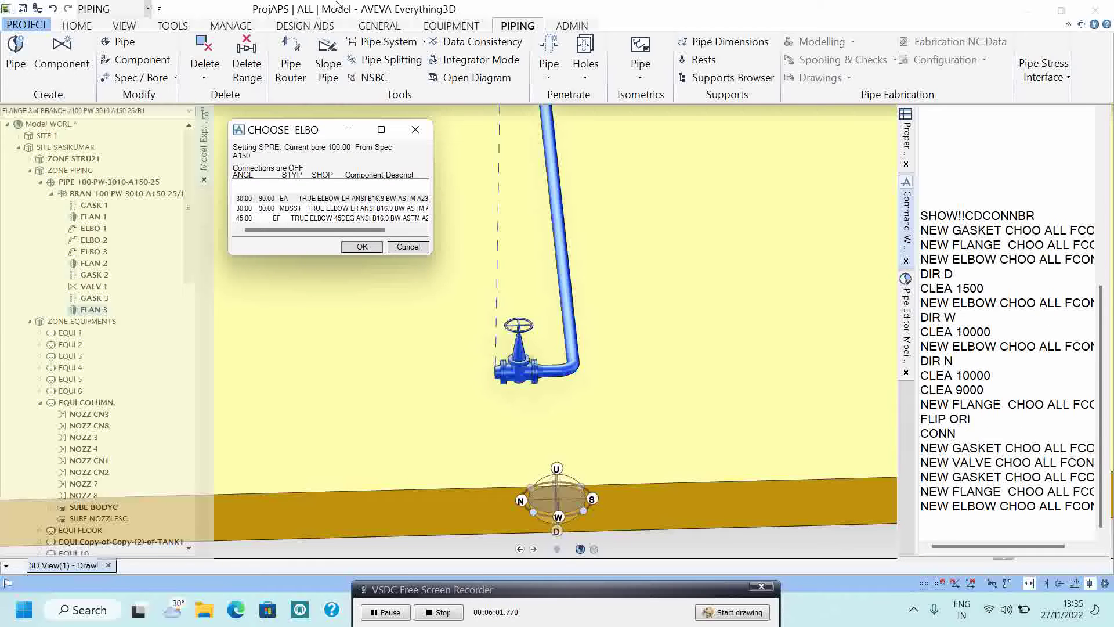
- Add the first long-radius elbow option as ELBO 4 and turn it east
{"action": "left_click", "coordinate": [305, 199]}
{"action": "left_click", "coordinate": [362, 246]}
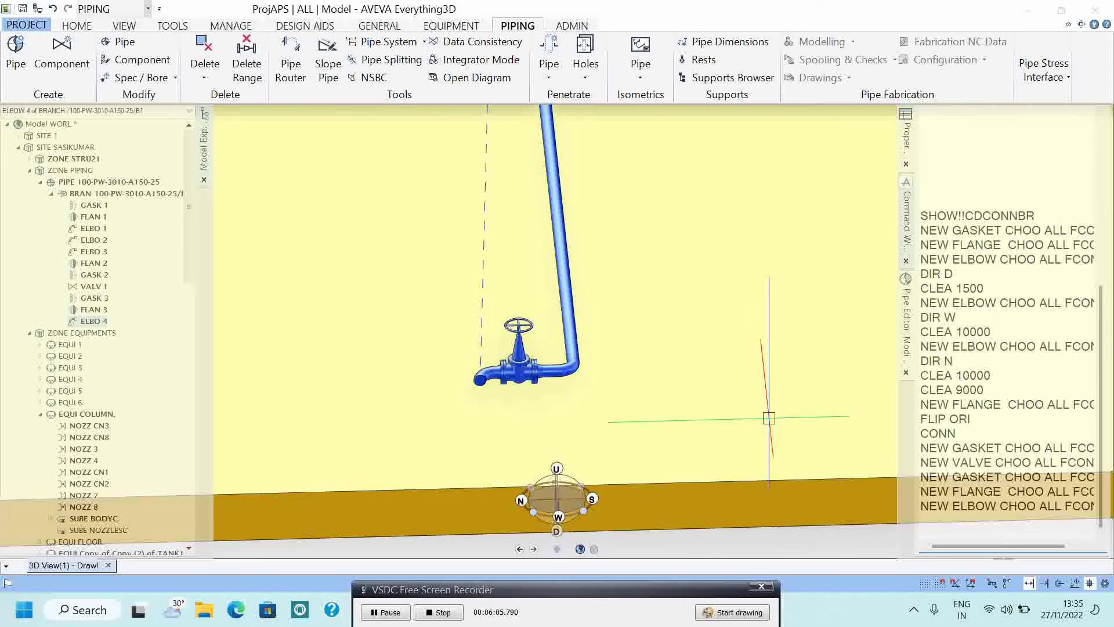
{"action": "middle_click_drag", "start_coordinate": [768, 419], "coordinate": [789, 416]}
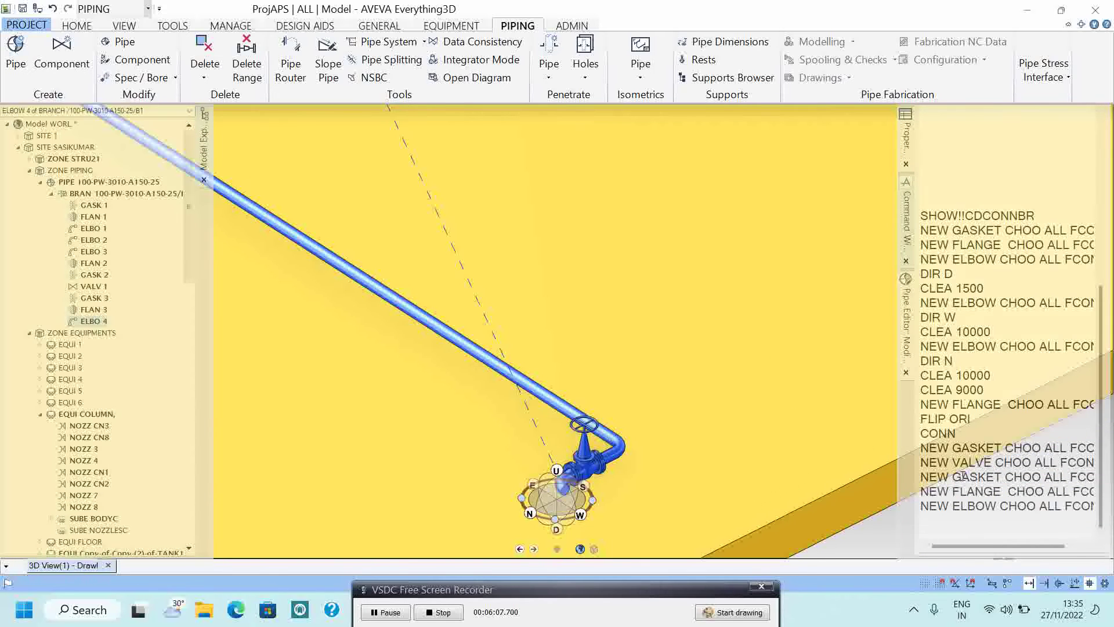
{"action": "left_click", "coordinate": [941, 517]}
{"action": "type", "text": "DIR E"}
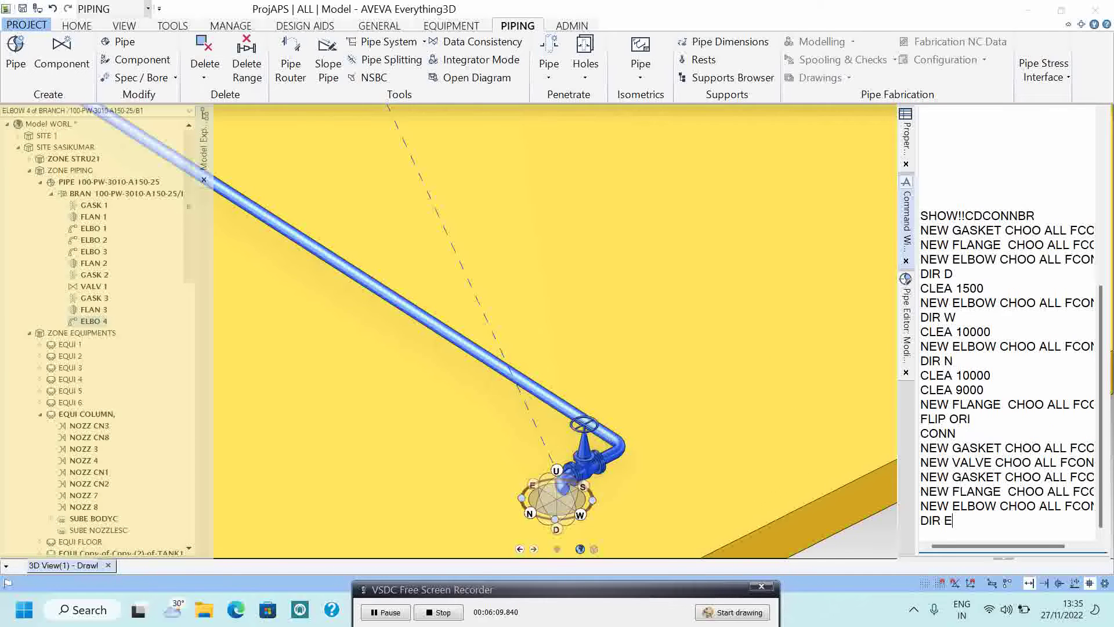
{"action": "key", "text": "Return"}
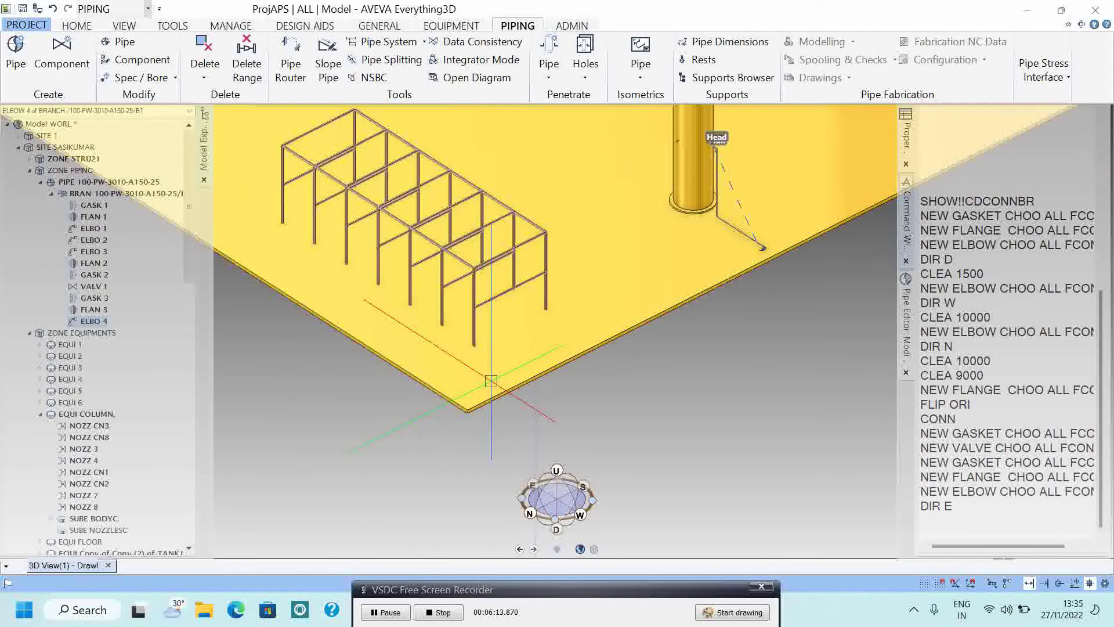
{"action": "scroll", "coordinate": [478, 333], "scroll_direction": "up", "scroll_amount": 3}
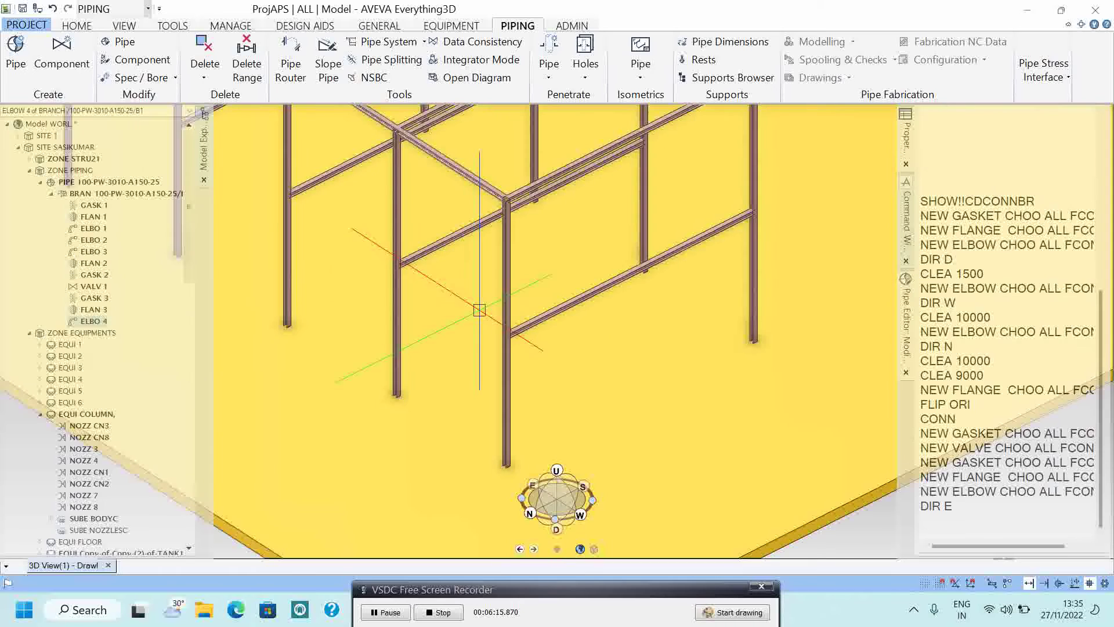
{"action": "scroll", "coordinate": [514, 331], "scroll_direction": "up", "scroll_amount": 2}
{"action": "scroll", "coordinate": [514, 332], "scroll_direction": "up", "scroll_amount": 2}
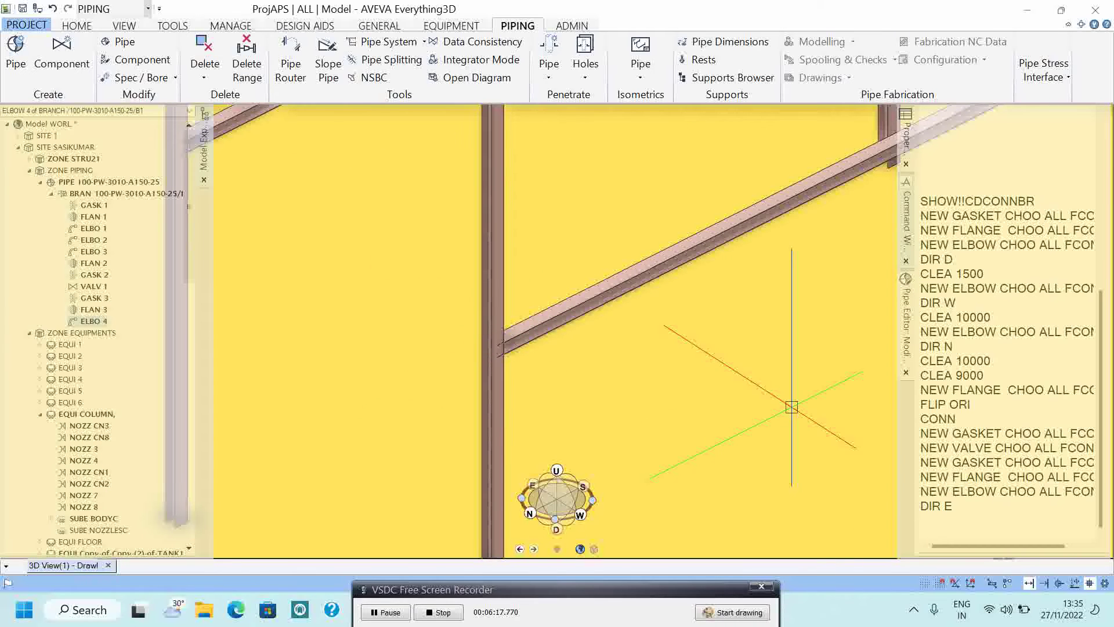
- Route the elbow through the picked steel beam using THRO ID@
{"action": "left_click", "coordinate": [966, 534]}
{"action": "type", "text": "THRO ID@"}
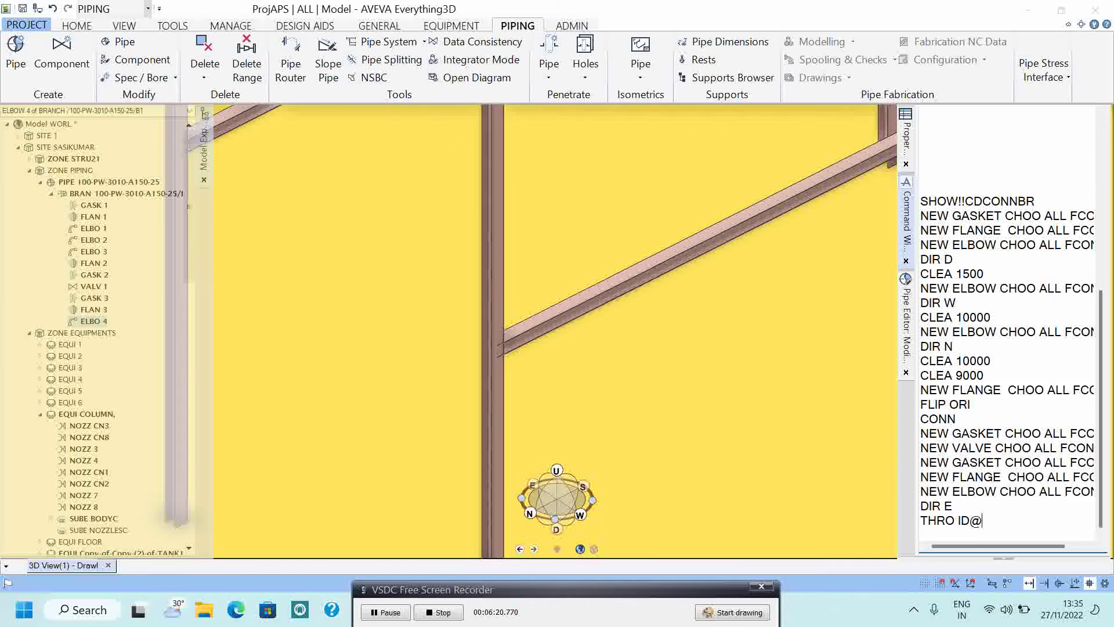
{"action": "key", "text": "Return"}
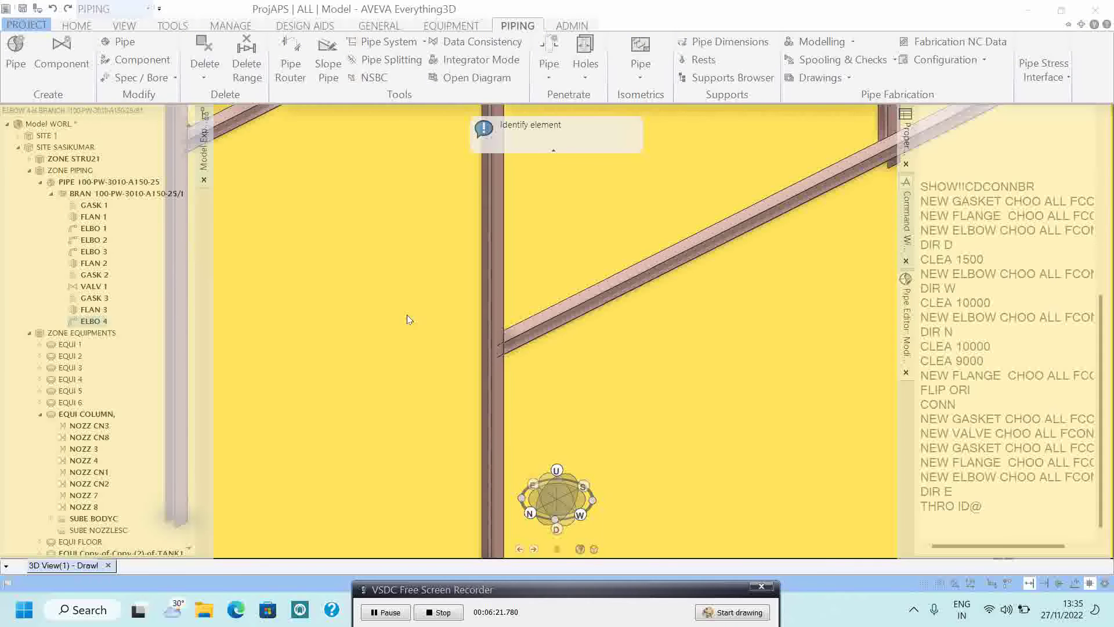
{"action": "left_click", "coordinate": [508, 347]}
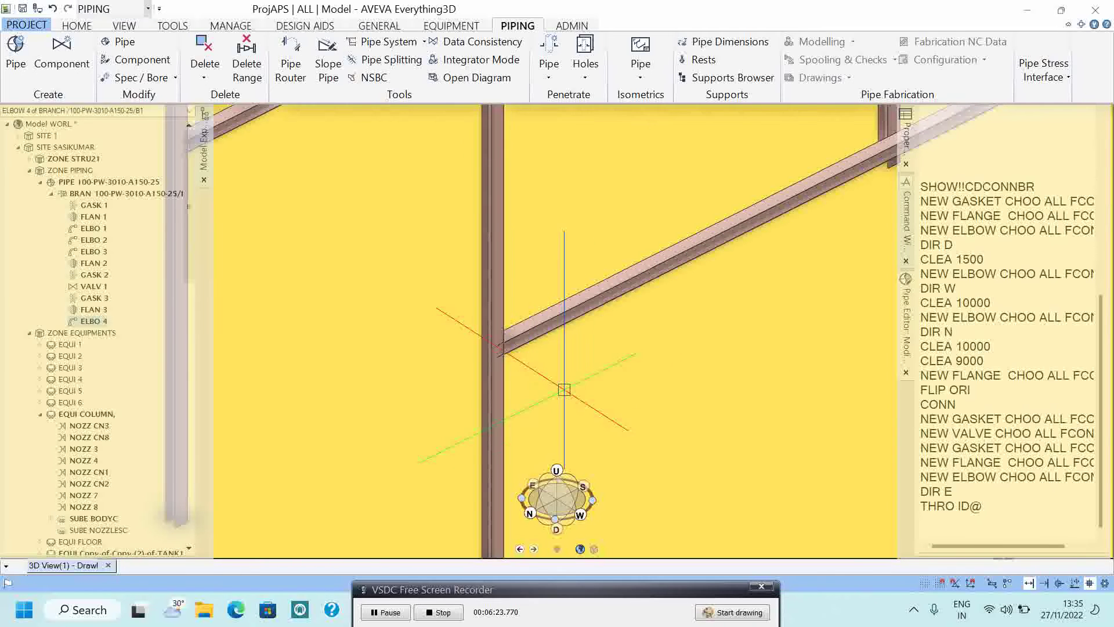
{"action": "scroll", "coordinate": [597, 393], "scroll_direction": "down", "scroll_amount": 3}
{"action": "scroll", "coordinate": [699, 434], "scroll_direction": "up", "scroll_amount": 3}
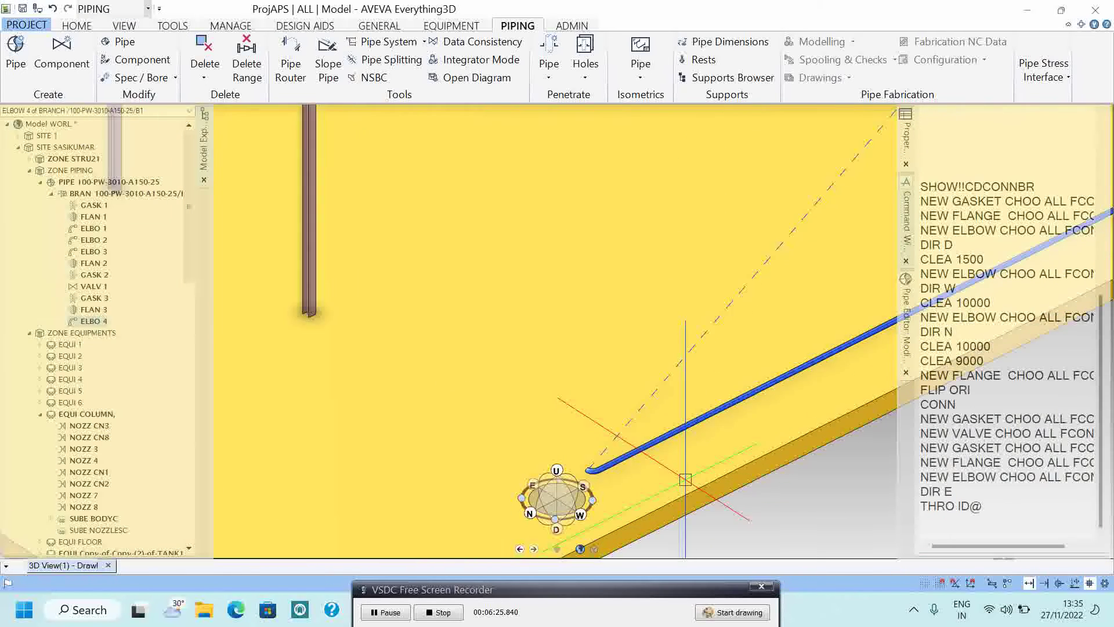
{"action": "middle_click_drag", "start_coordinate": [699, 383], "coordinate": [698, 434]}
- Shift the elbow south by 200 mm twice, 400 mm in total
{"action": "key", "text": "Down"}
{"action": "key", "text": "Down"}
{"action": "key", "text": "Down"}
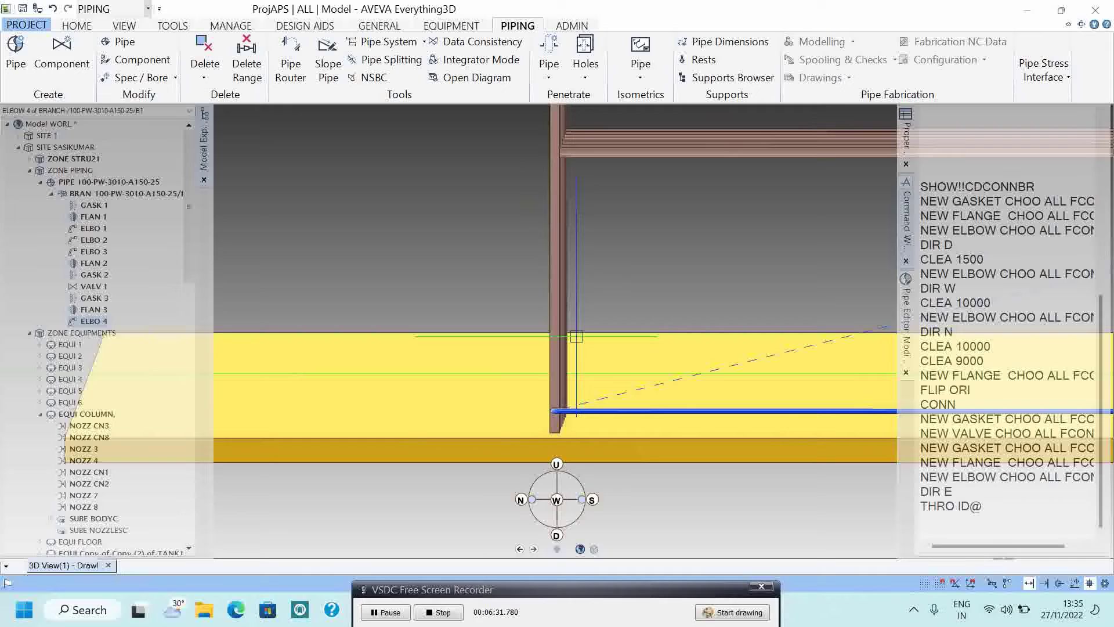
{"action": "left_click", "coordinate": [946, 514]}
{"action": "type", "text": "BY S 200"}
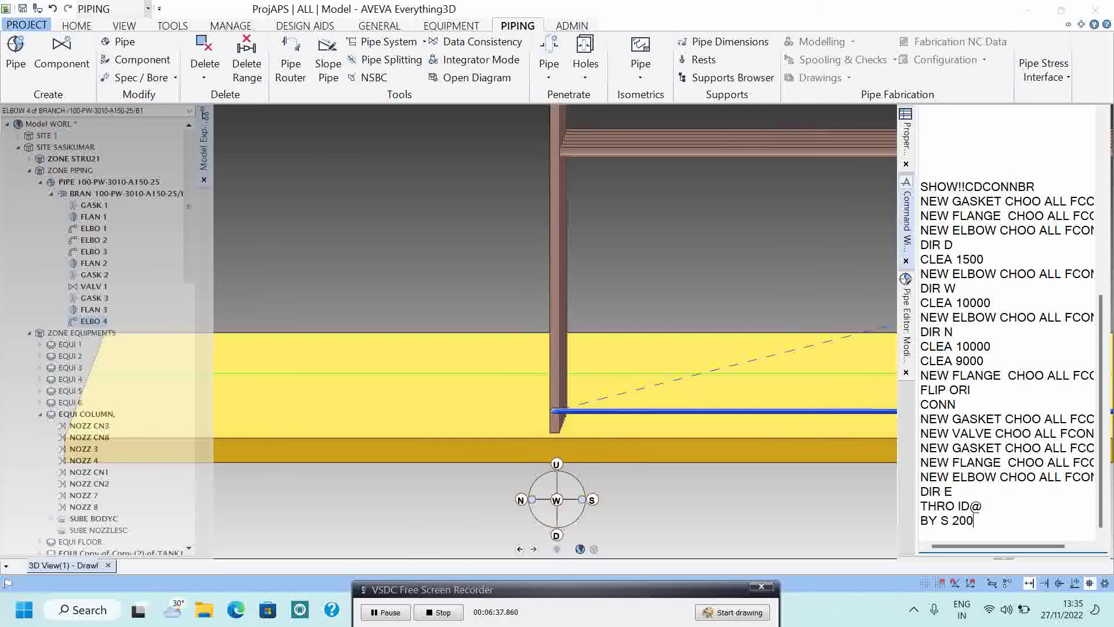
{"action": "key", "text": "Return"}
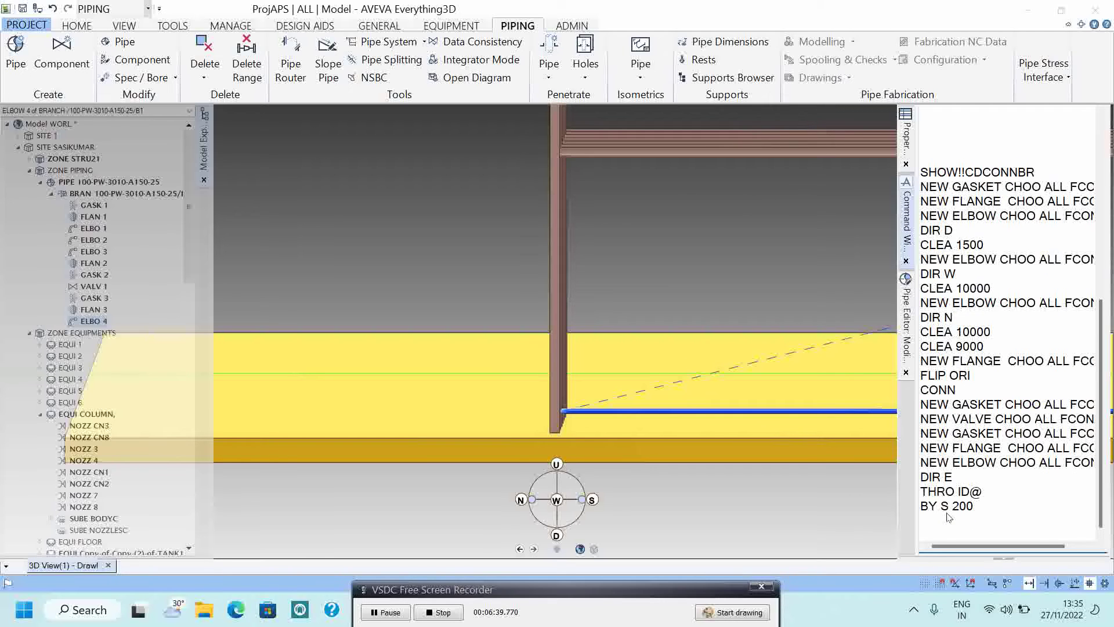
{"action": "key", "text": "Up"}
{"action": "key", "text": "Return"}
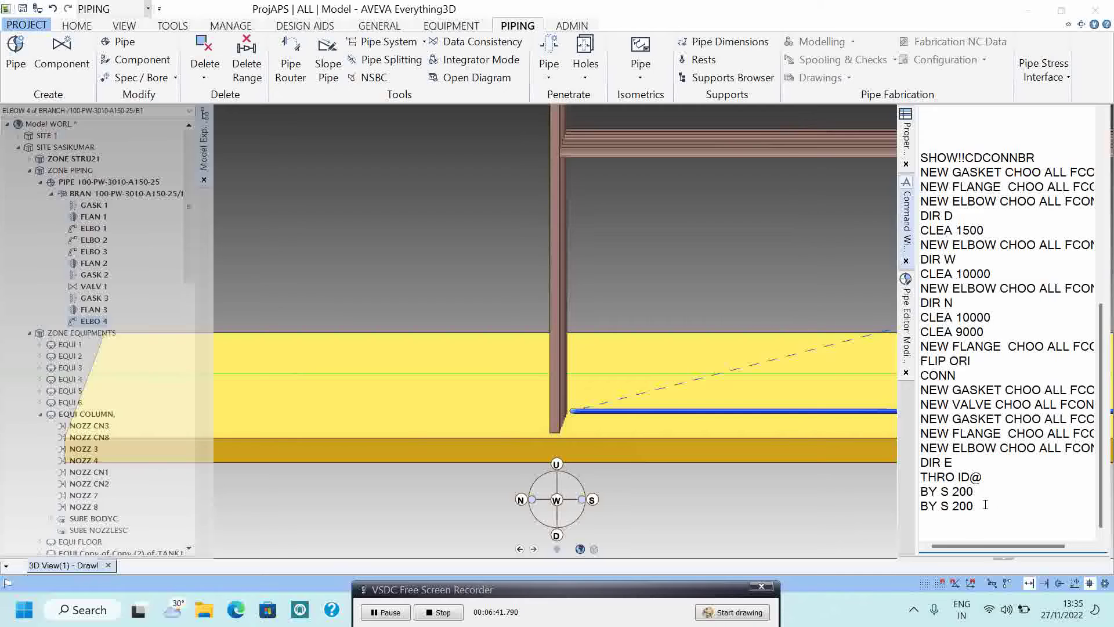
- Save the work, confirming the Savework prompt with Yes
{"action": "key", "text": "Escape"}
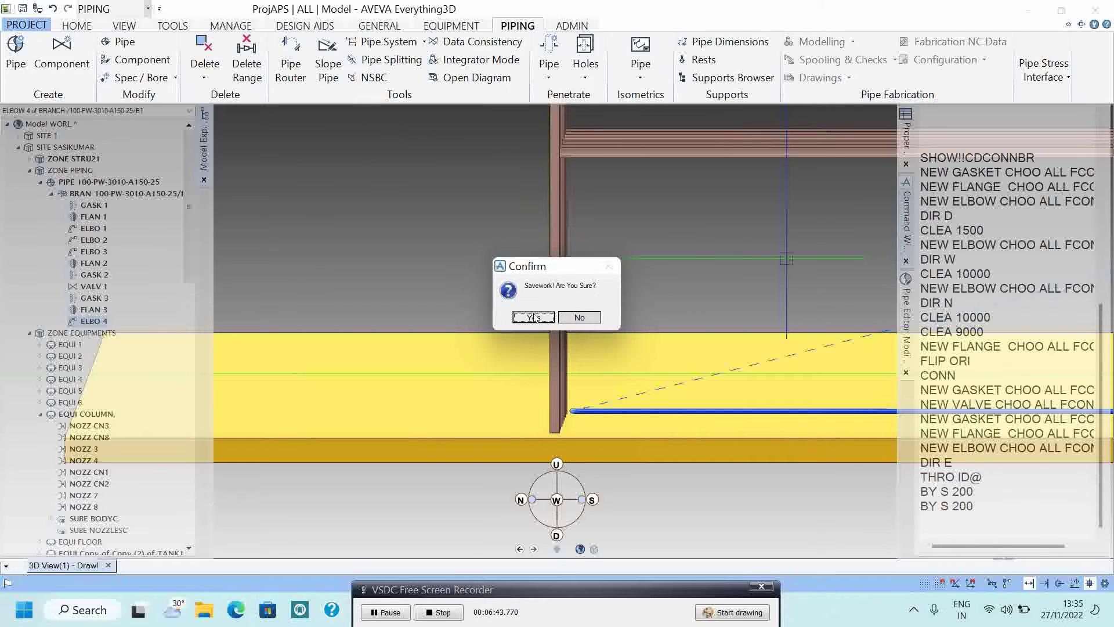
{"action": "left_click", "coordinate": [540, 351]}
{"action": "mouse_move", "coordinate": [556, 287]}
{"action": "middle_mouse_down"}
{"action": "mouse_move", "coordinate": [776, 363]}
{"action": "mouse_move", "coordinate": [803, 357]}
{"action": "middle_mouse_up"}
{"action": "scroll", "coordinate": [414, 348], "scroll_direction": "up", "scroll_amount": 5}
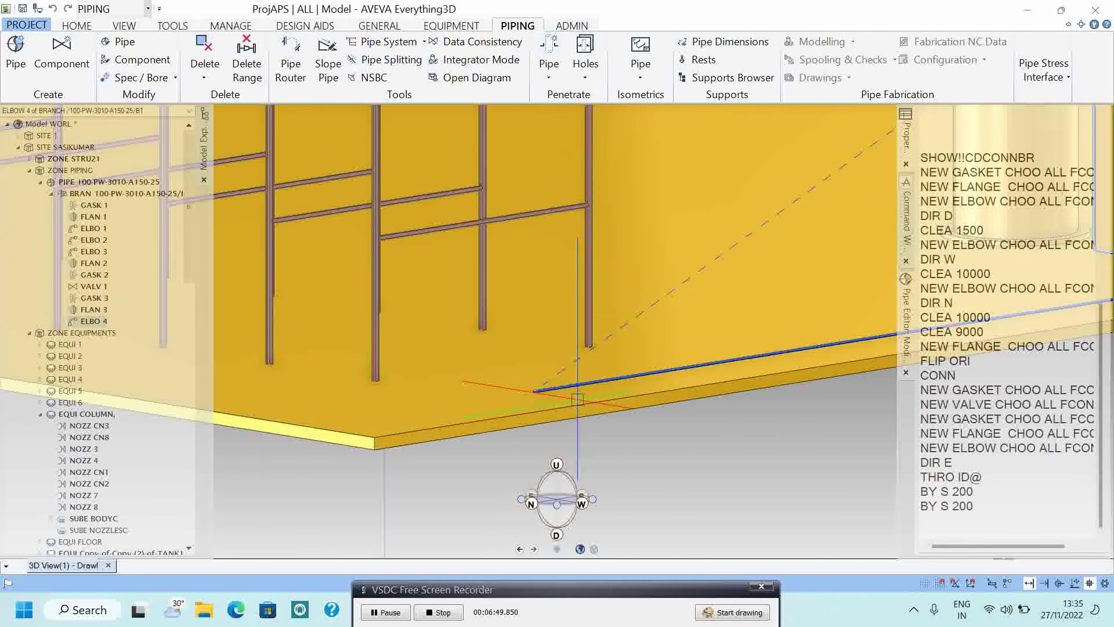
{"action": "scroll", "coordinate": [413, 347], "scroll_direction": "up", "scroll_amount": 1}
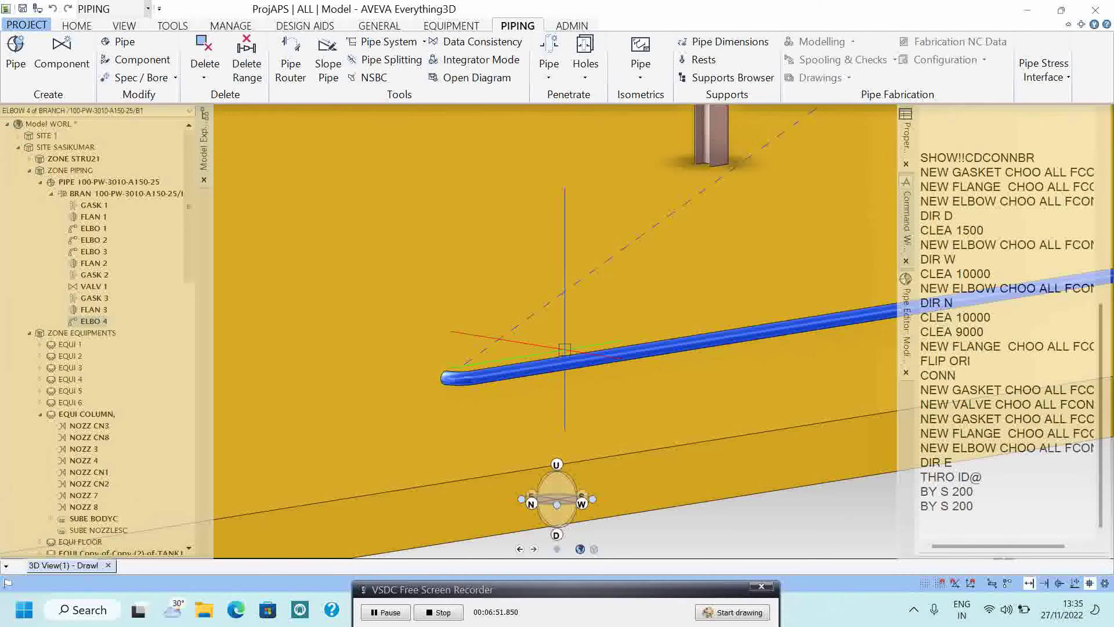
- Add long-radius elbow ELBO 5 with NEW ELBOW and turn it upward
{"action": "double_click", "coordinate": [1040, 448]}
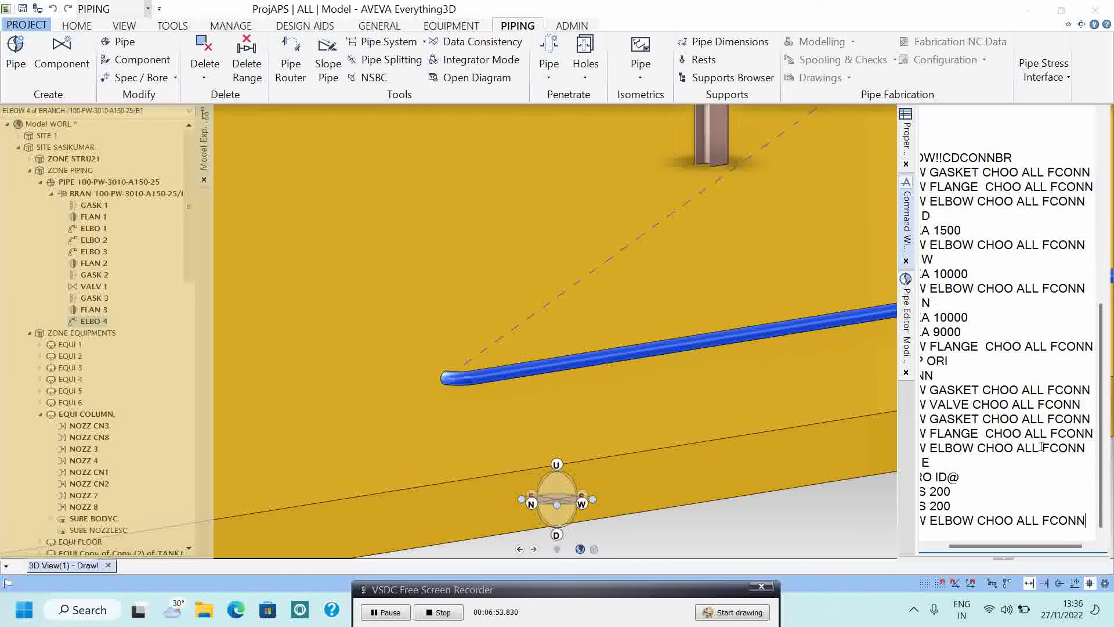
{"action": "key", "text": "Return"}
{"action": "left_click", "coordinate": [380, 198]}
{"action": "left_click", "coordinate": [362, 247]}
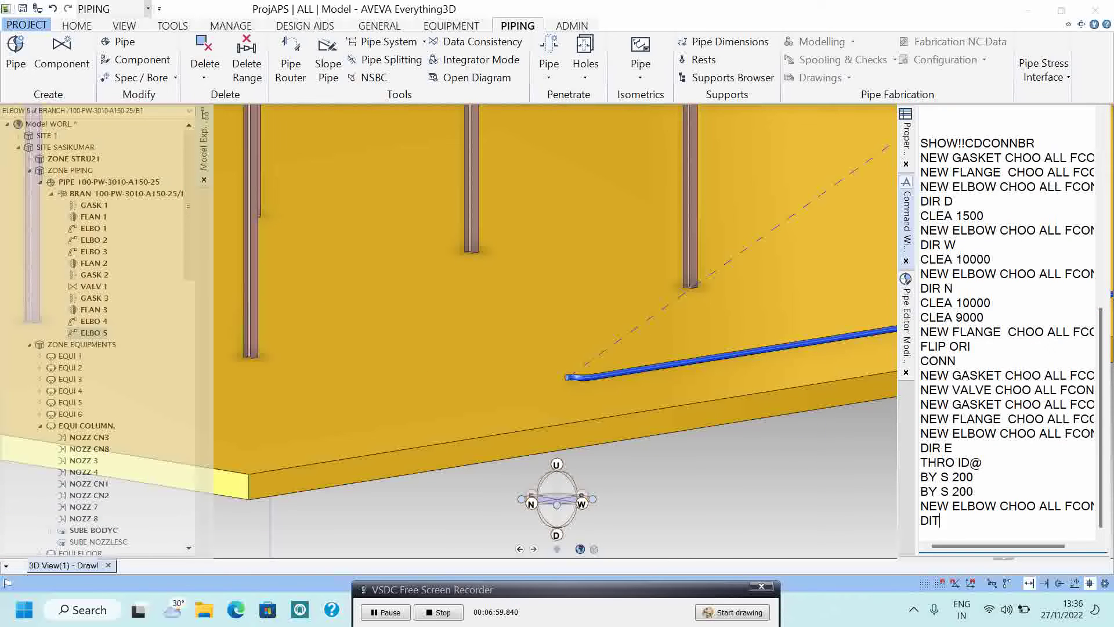
{"action": "type", "text": "R U"}
{"action": "key", "text": "Return"}
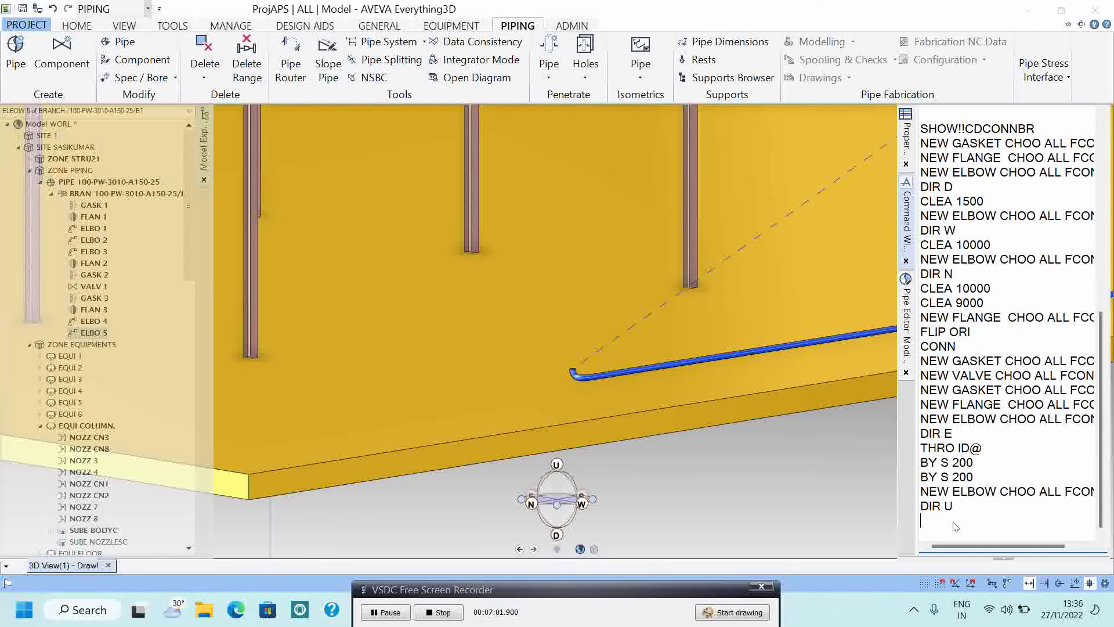
{"action": "middle_click_drag", "start_coordinate": [577, 279], "coordinate": [440, 296]}
{"action": "scroll", "coordinate": [439, 297], "scroll_direction": "up", "scroll_amount": 5}
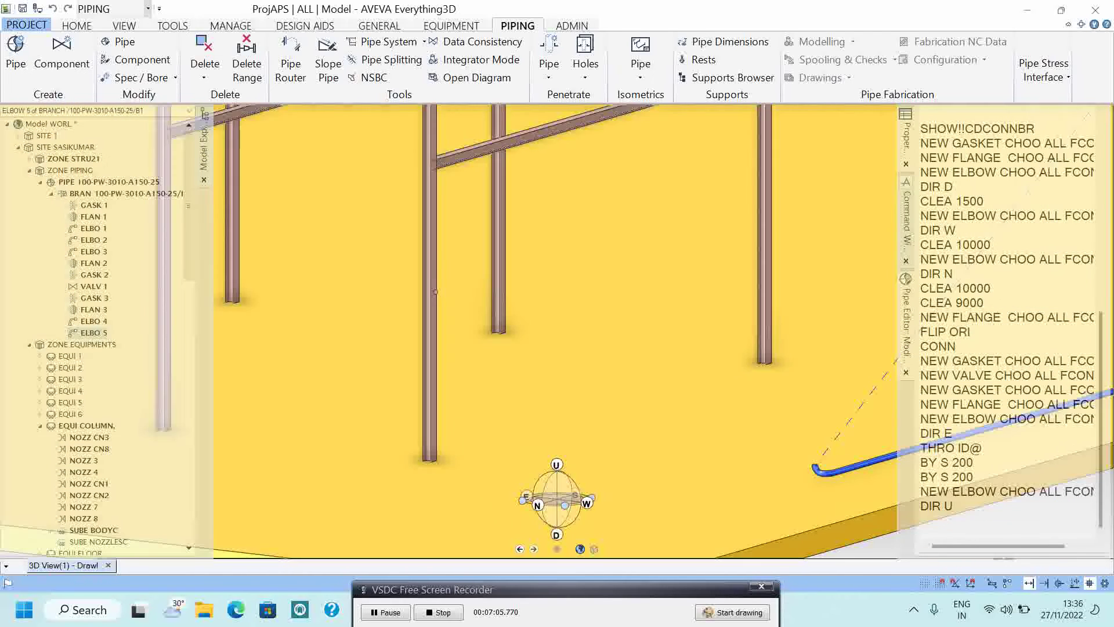
{"action": "scroll", "coordinate": [438, 291], "scroll_direction": "up", "scroll_amount": 2}
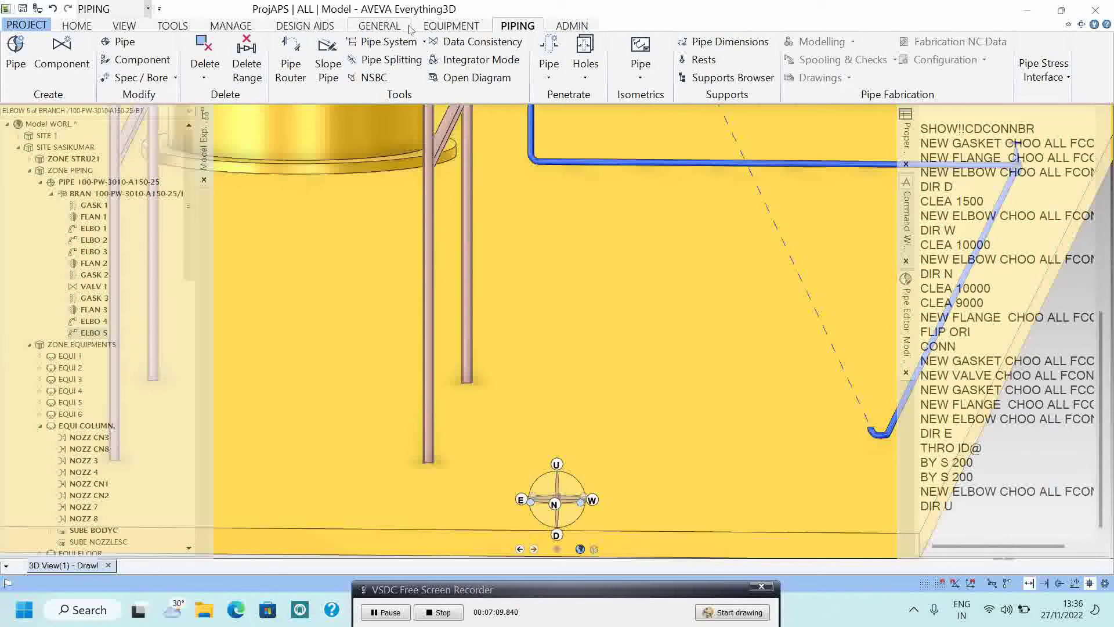
- Measure the distance from the pipe end to the steel column, noting the 300 mm Y offset
{"action": "left_click", "coordinate": [77, 25]}
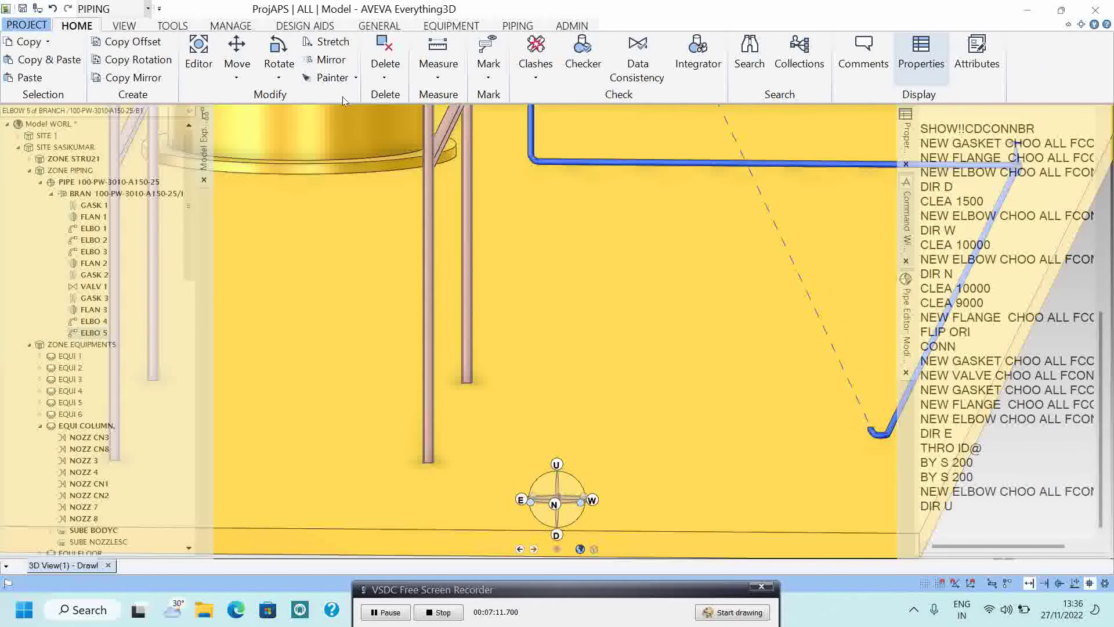
{"action": "left_click", "coordinate": [423, 77]}
{"action": "left_click", "coordinate": [450, 97]}
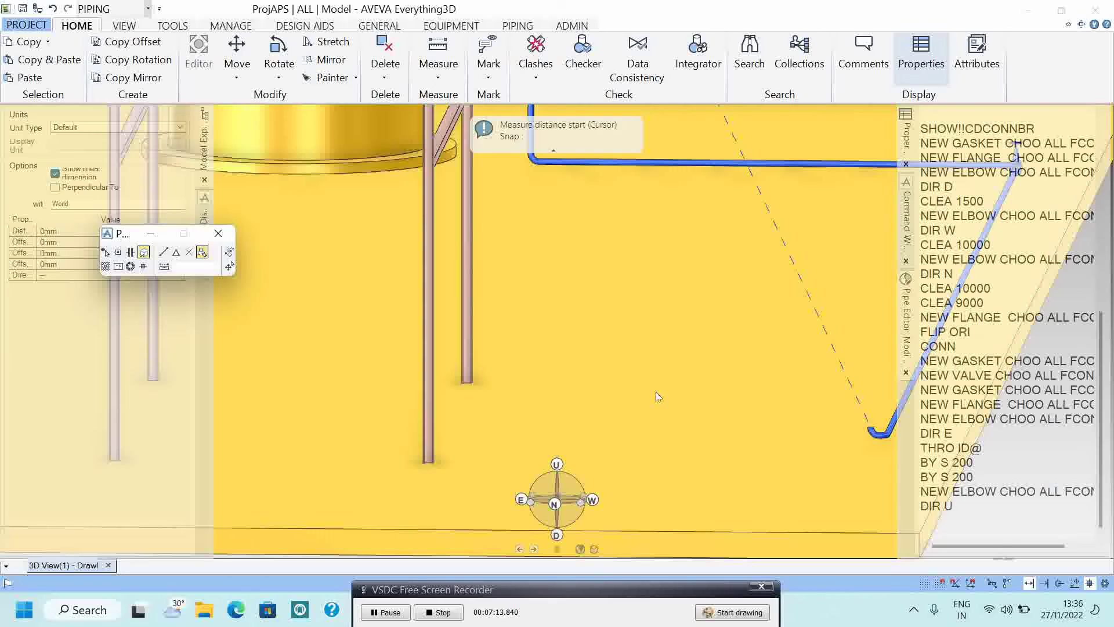
{"action": "left_click", "coordinate": [874, 434]}
{"action": "left_click", "coordinate": [434, 434]}
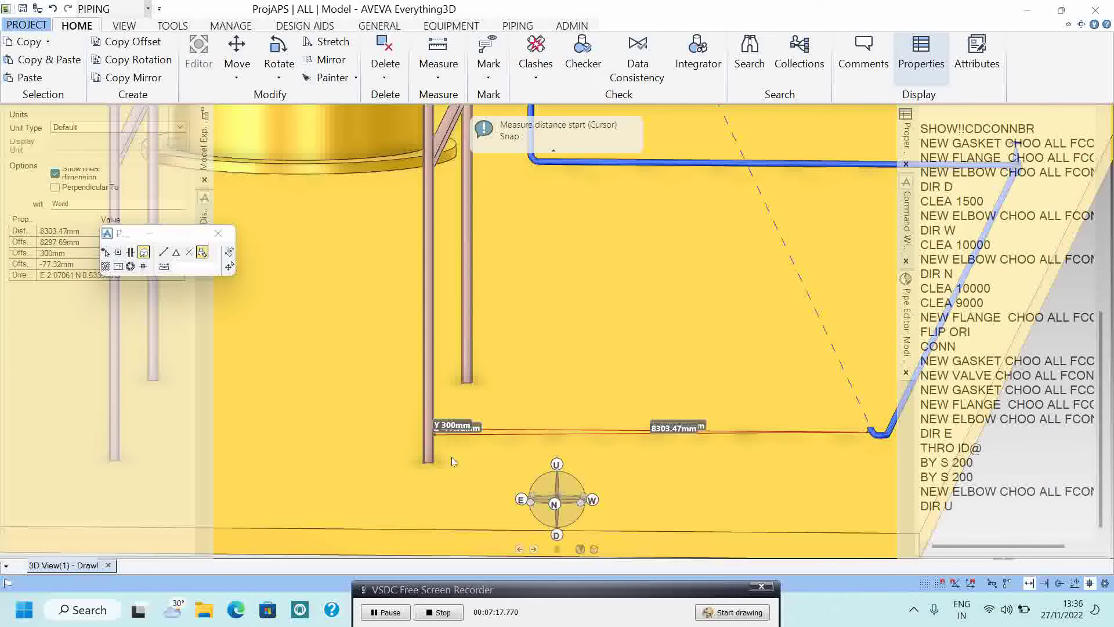
{"action": "left_click", "coordinate": [70, 265]}
{"action": "left_click", "coordinate": [28, 252]}
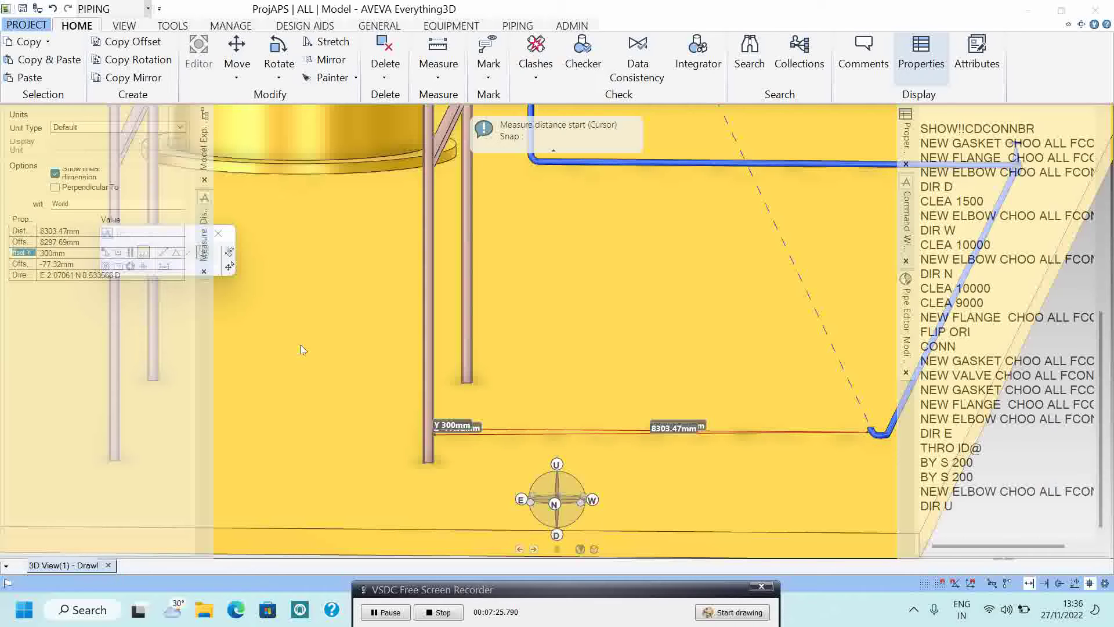
- Move the upward elbow 8000 mm east and save the work
{"action": "left_click", "coordinate": [955, 521]}
{"action": "type", "text": "BY E 8000"}
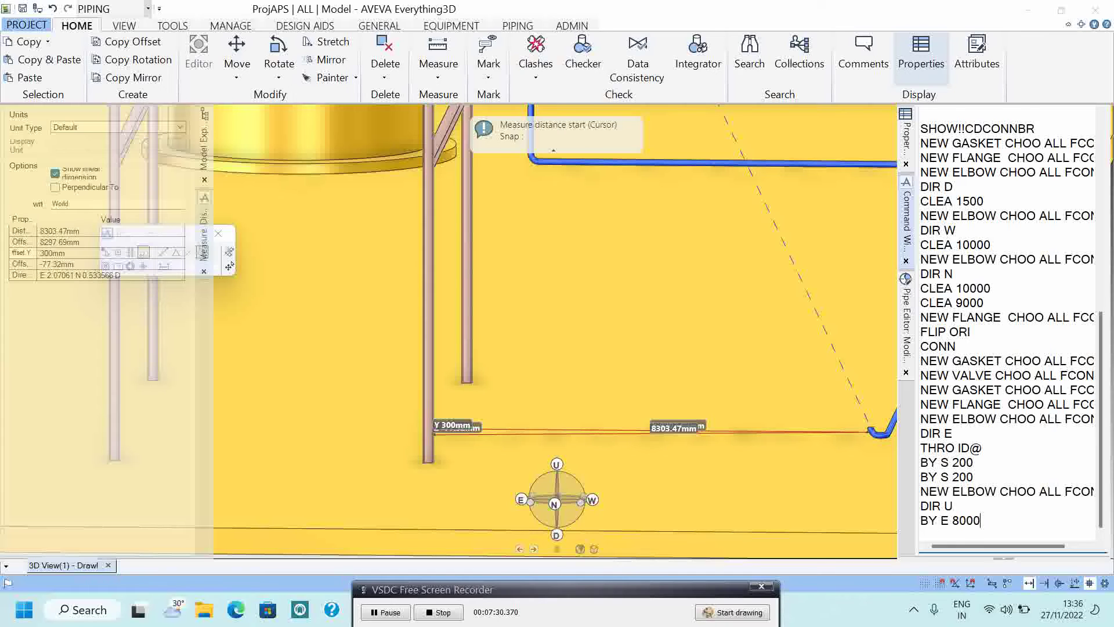
{"action": "key", "text": "Return"}
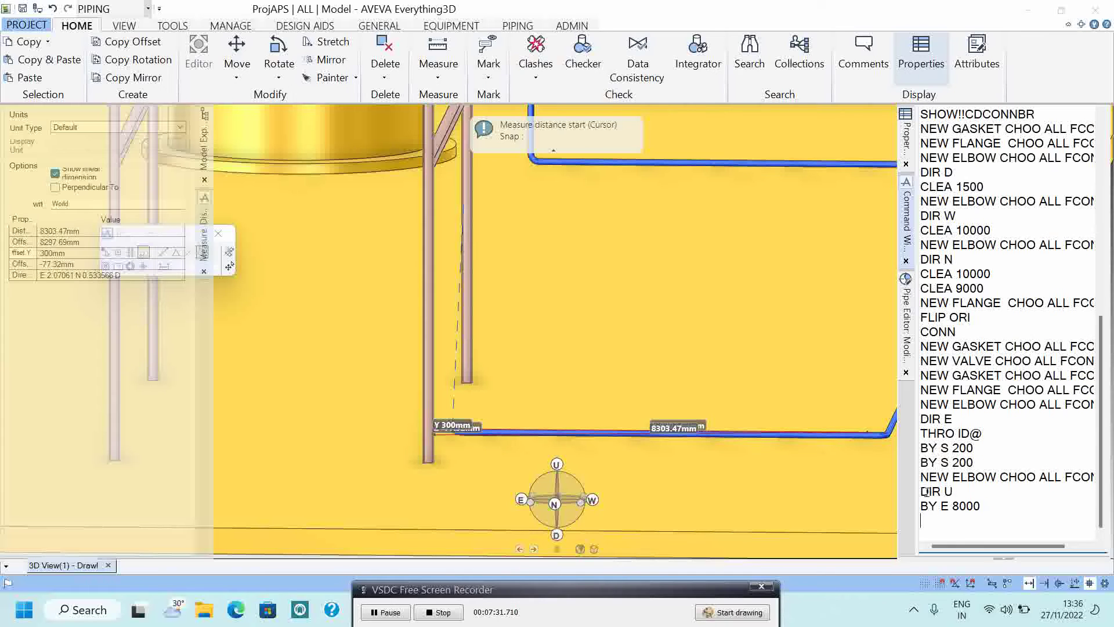
{"action": "key", "text": "ctrl+s"}
{"action": "left_click", "coordinate": [533, 317]}
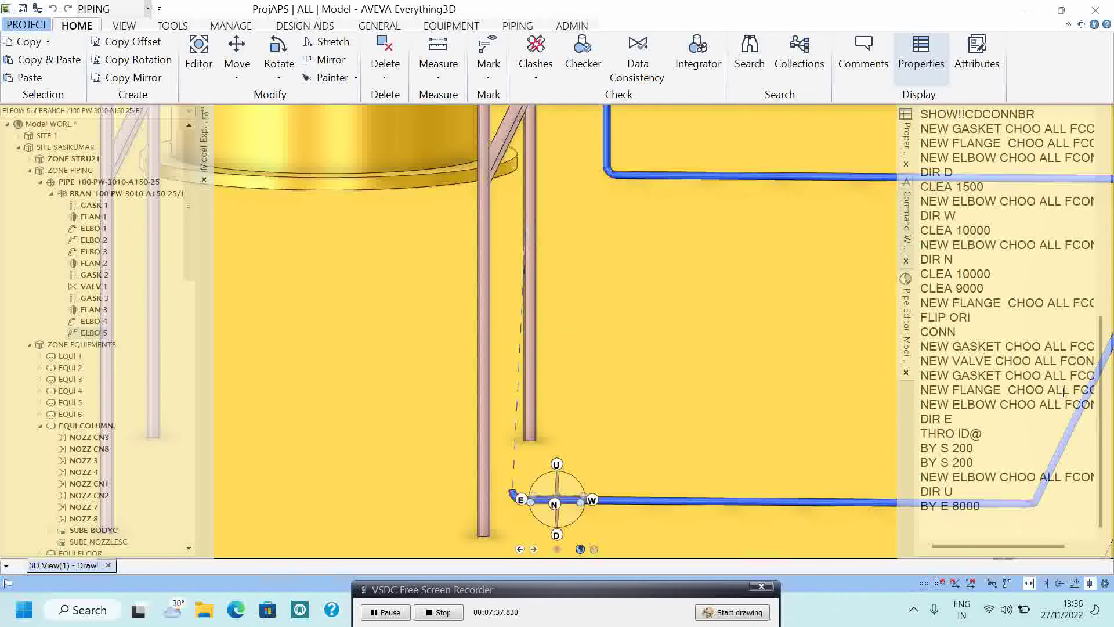
{"action": "double_click", "coordinate": [1016, 478]}
- Add a long-radius 90° elbow as the sixth elbow and orient it east
{"action": "key", "text": "Return"}
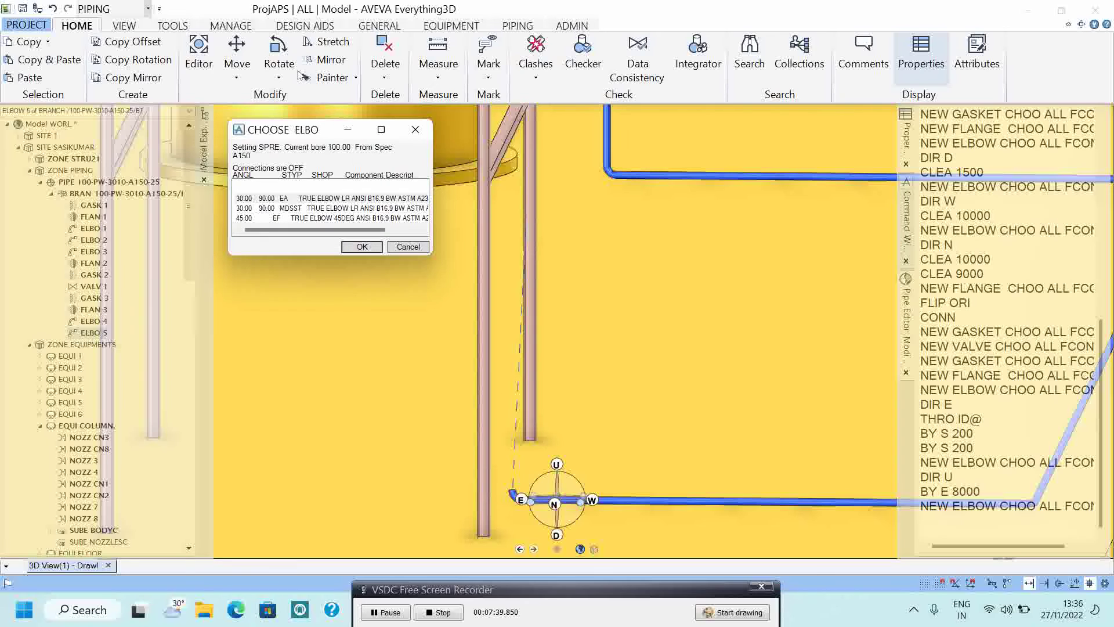
{"action": "left_click", "coordinate": [369, 198]}
{"action": "key", "text": "Return"}
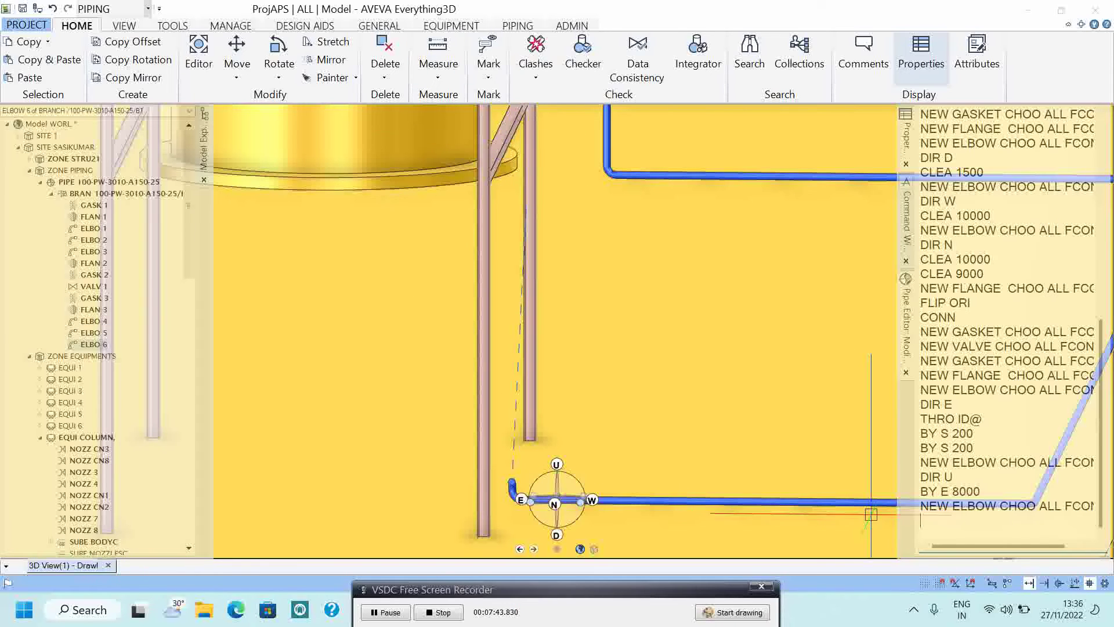
{"action": "left_click", "coordinate": [958, 504]}
{"action": "type", "text": "DIR U"}
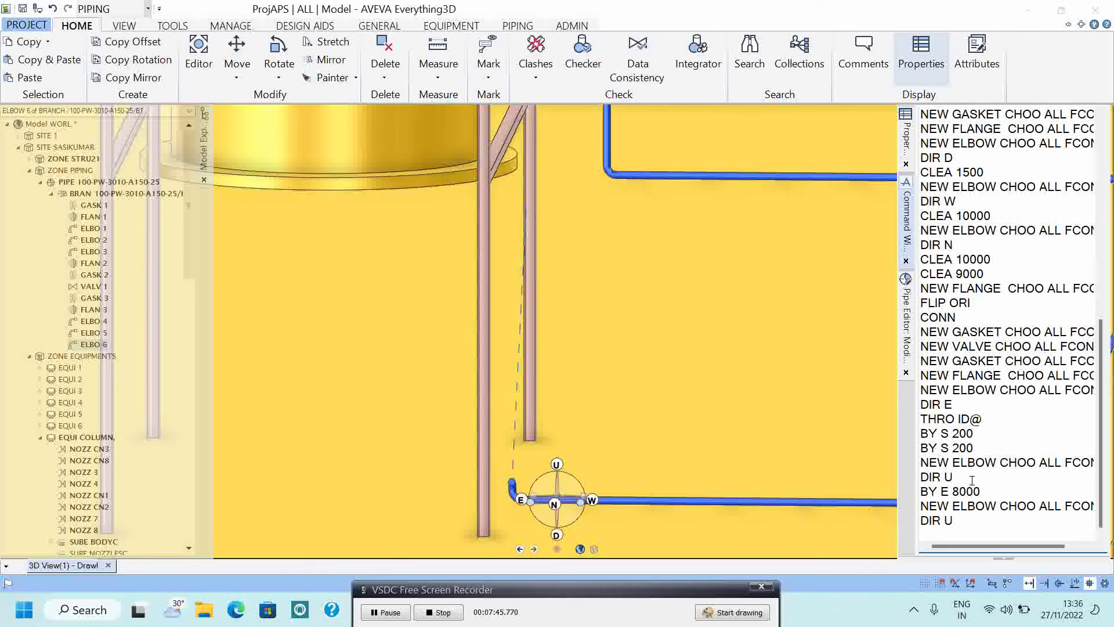
{"action": "key", "text": "Return"}
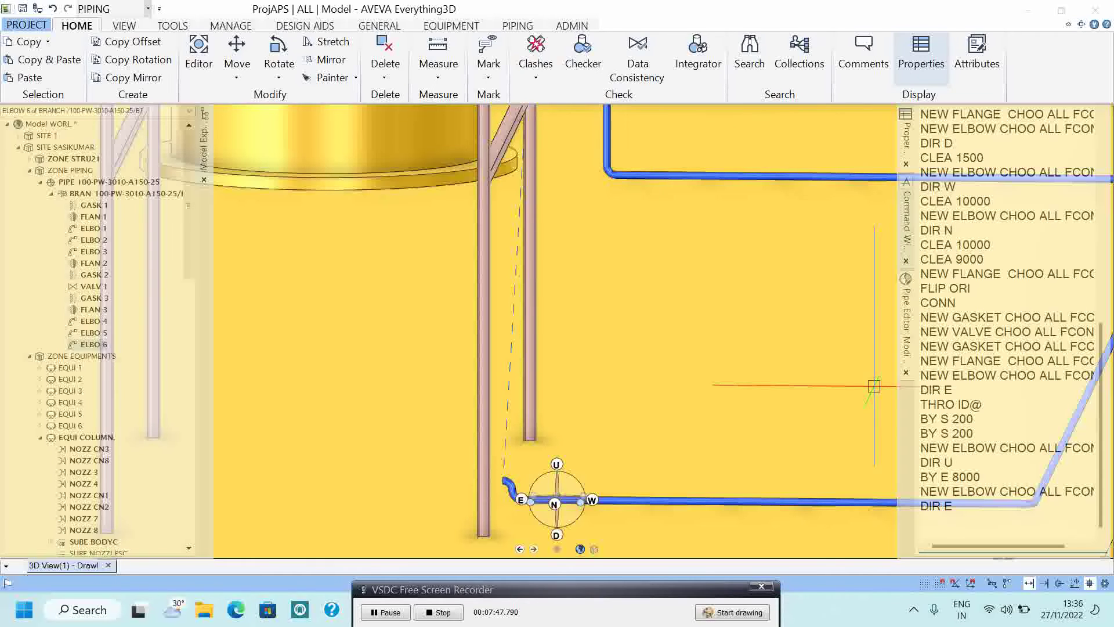
{"action": "left_click", "coordinate": [441, 69]}
{"action": "left_click", "coordinate": [474, 97]}
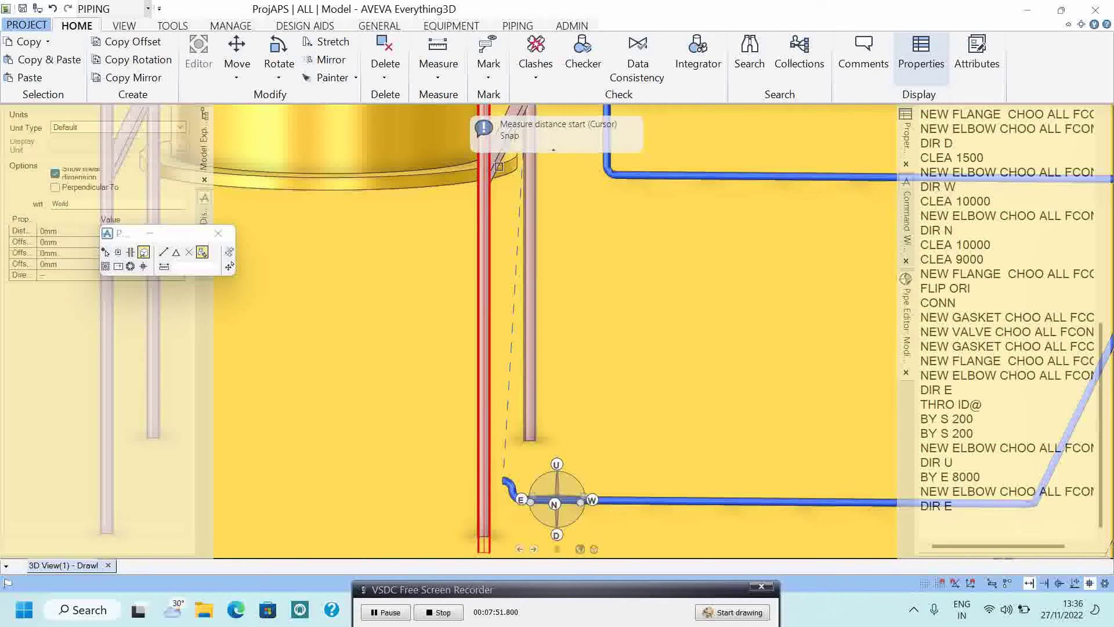
- Measure the 5081.41 mm gap up to the beam and raise the elbow 5000 mm
{"action": "left_click", "coordinate": [499, 166]}
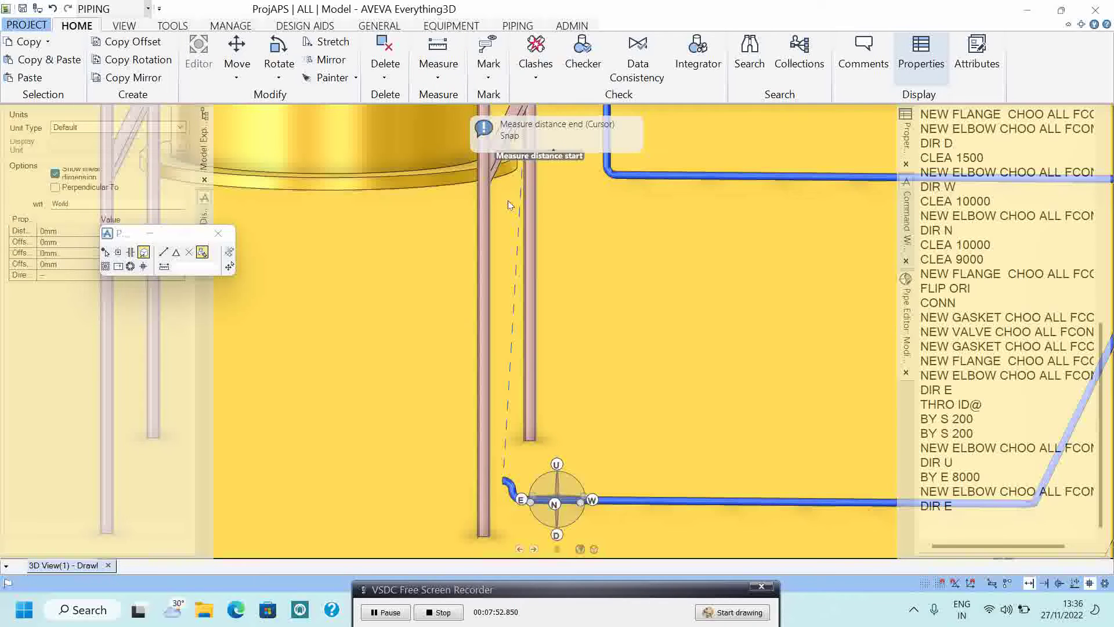
{"action": "left_click", "coordinate": [509, 484]}
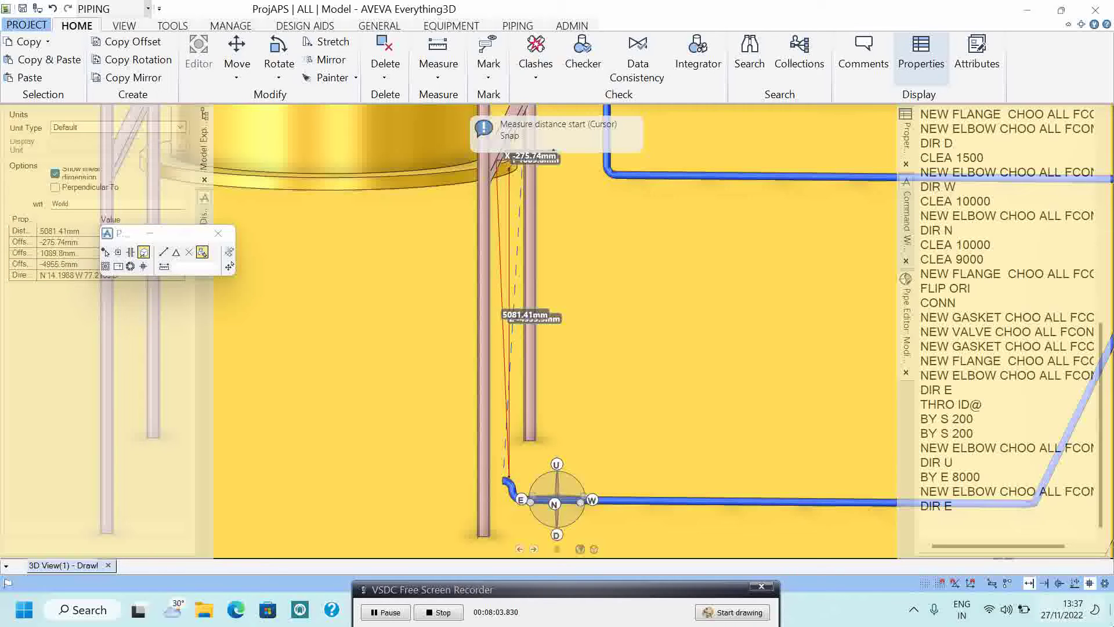
{"action": "left_click", "coordinate": [958, 533]}
{"action": "type", "text": "BY U 5000"}
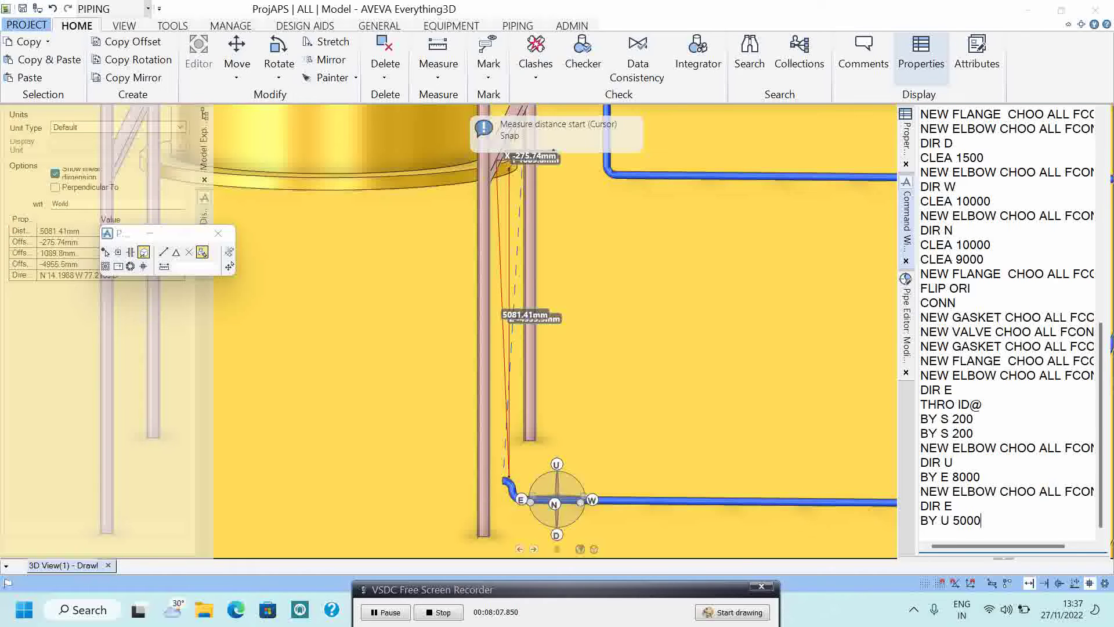
{"action": "key", "text": "Return"}
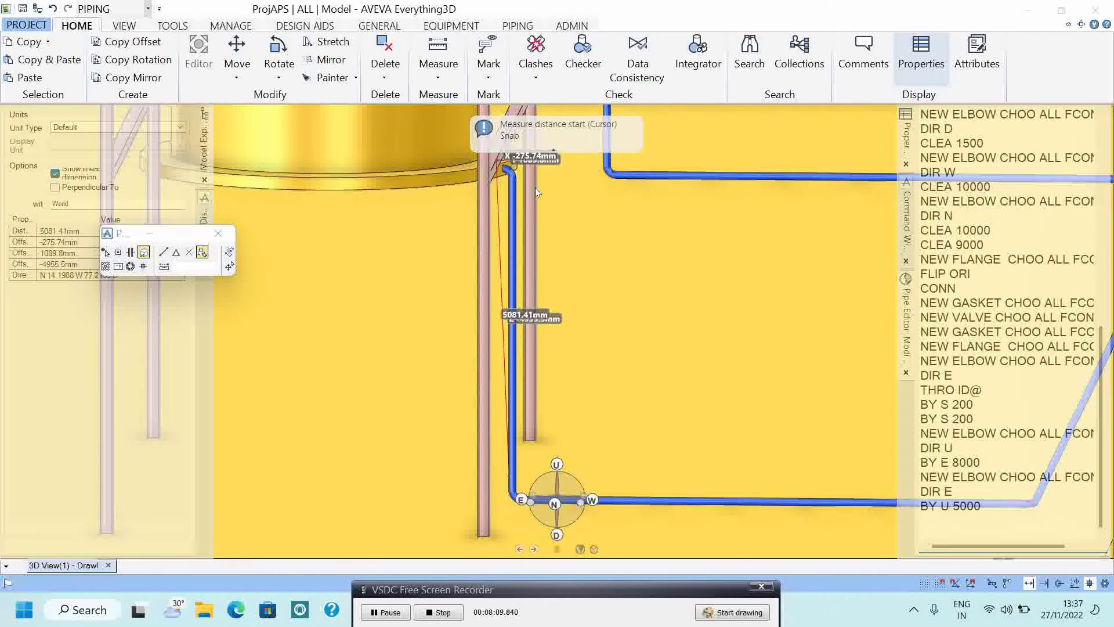
{"action": "mouse_move", "coordinate": [559, 203]}
{"action": "middle_mouse_down"}
{"action": "mouse_move", "coordinate": [540, 372]}
{"action": "mouse_move", "coordinate": [423, 343]}
{"action": "middle_mouse_up"}
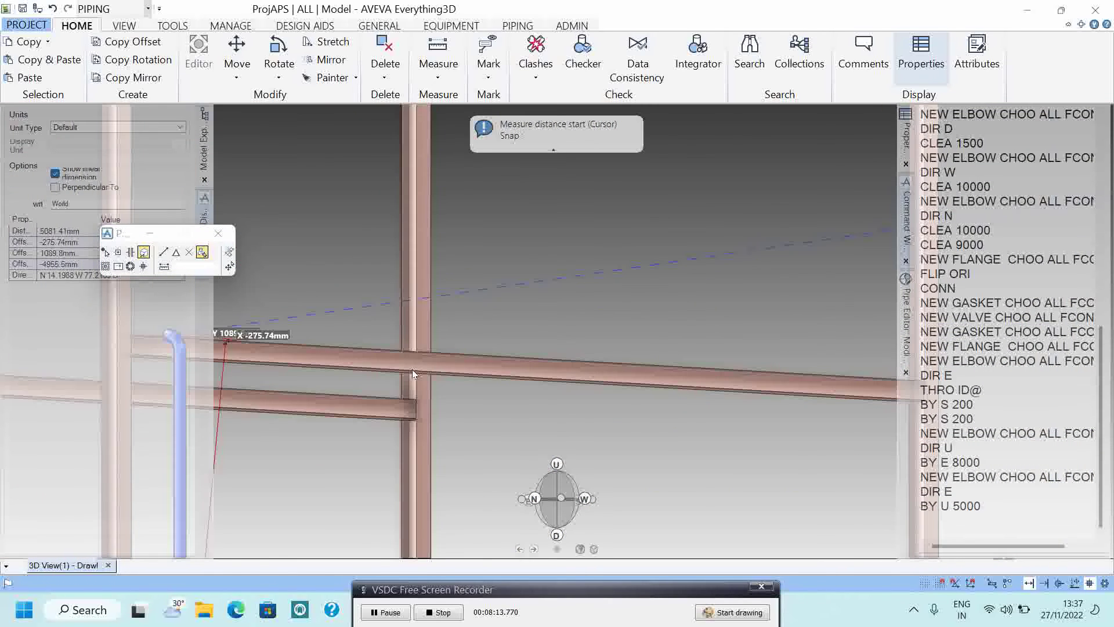
{"action": "mouse_move", "coordinate": [422, 343]}
{"action": "middle_mouse_down"}
{"action": "mouse_move", "coordinate": [551, 254]}
{"action": "mouse_move", "coordinate": [424, 299]}
{"action": "middle_mouse_up"}
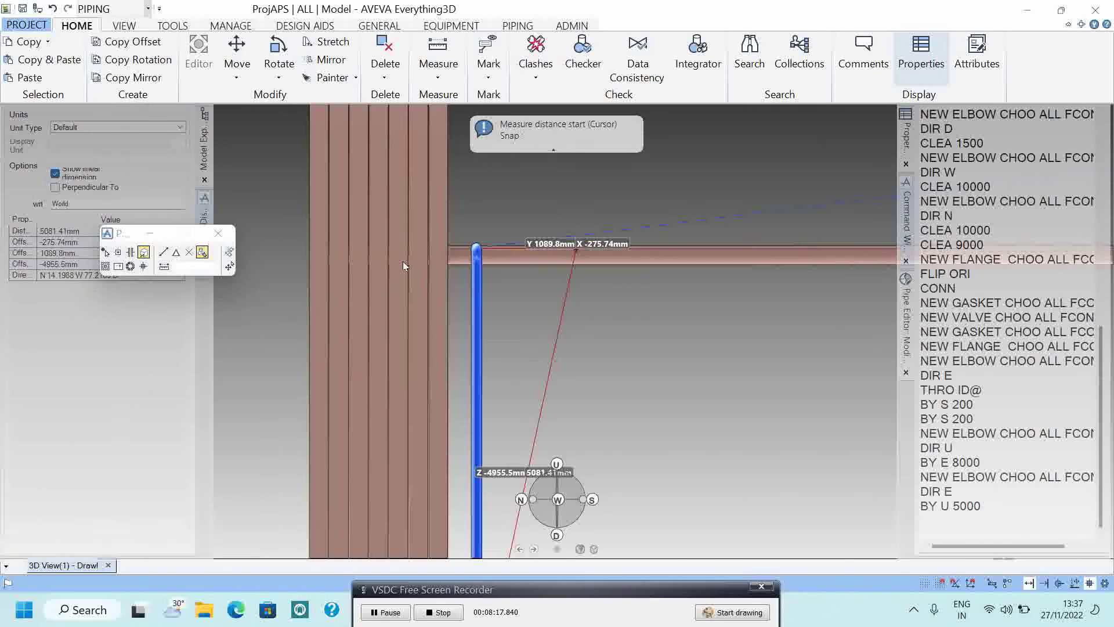
- Raise the elbow another 500 mm and save the work
{"action": "left_click", "coordinate": [1001, 503]}
{"action": "type", "text": "BY U 50000"}
{"action": "key", "text": "Return"}
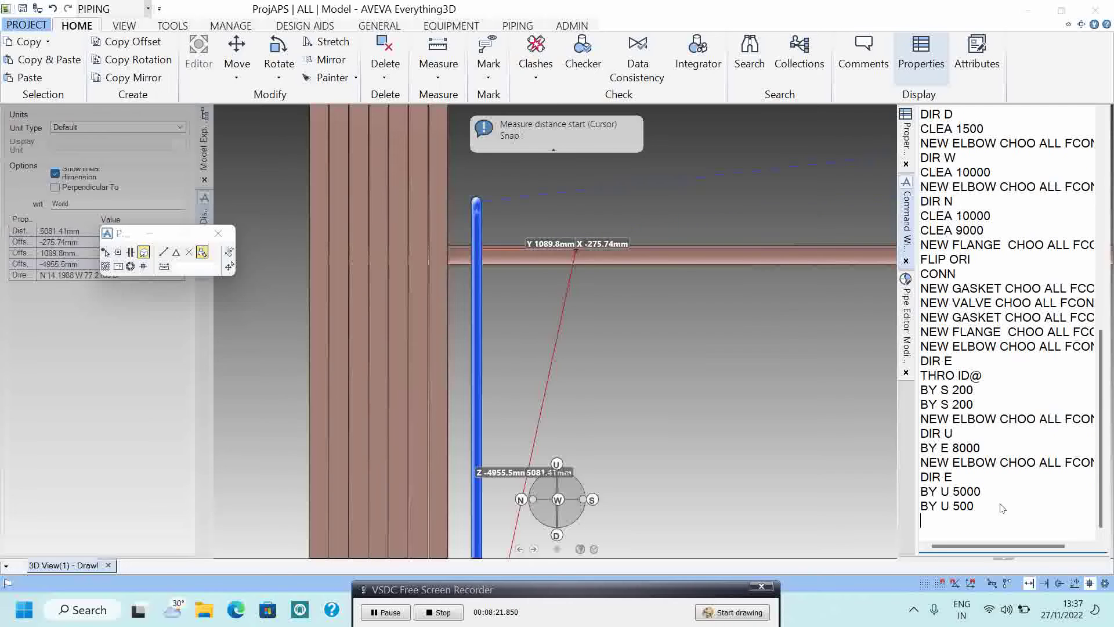
{"action": "type", "text": "savework"}
{"action": "key", "text": "Return"}
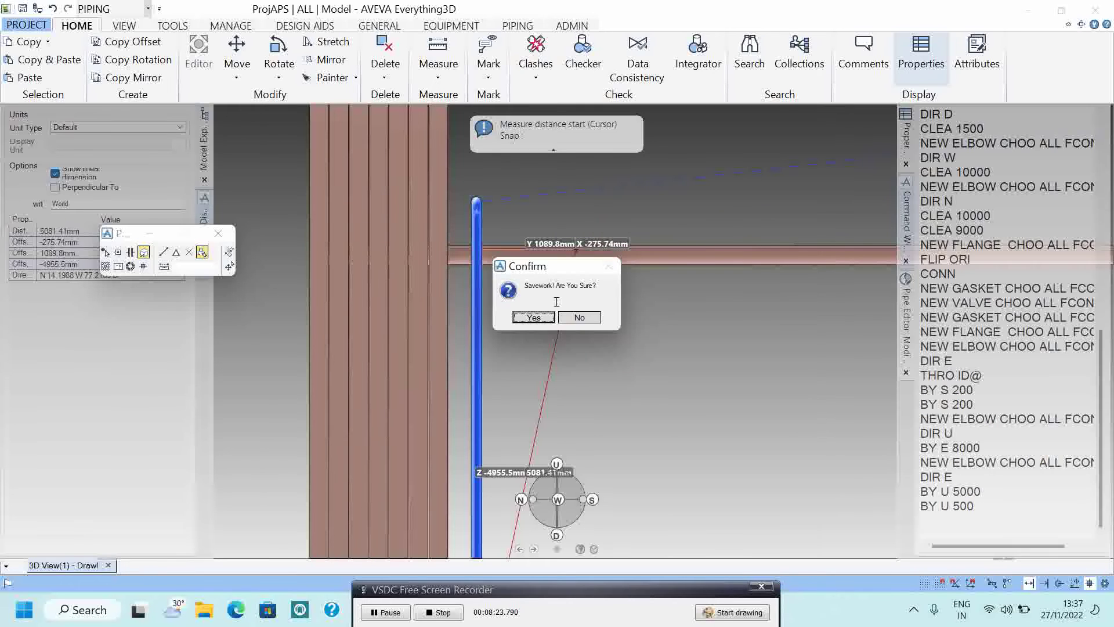
{"action": "left_click", "coordinate": [533, 317]}
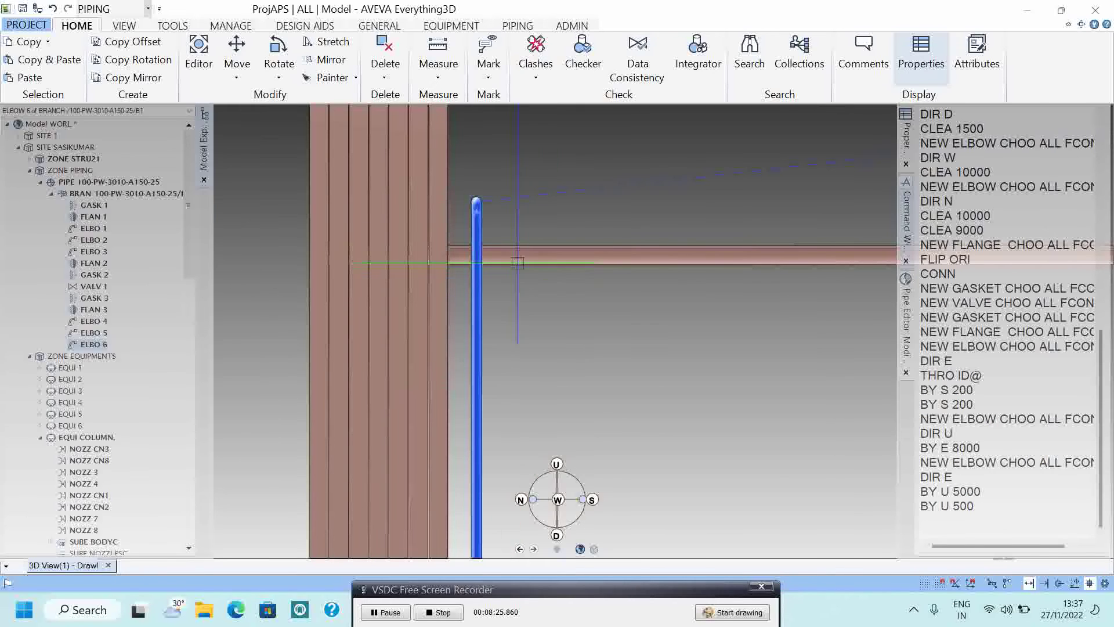
{"action": "middle_click_drag", "start_coordinate": [516, 261], "coordinate": [646, 289]}
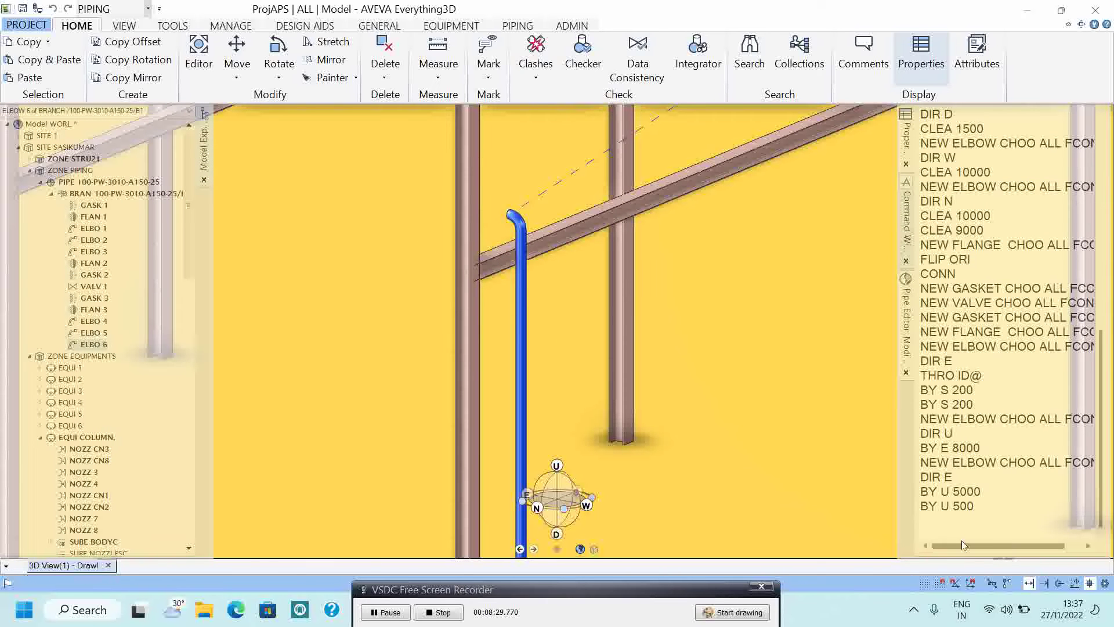
- Lower the sixth elbow 300 mm with BY D 300 and save the work
{"action": "left_click", "coordinate": [954, 523]}
{"action": "type", "text": "BY D "}
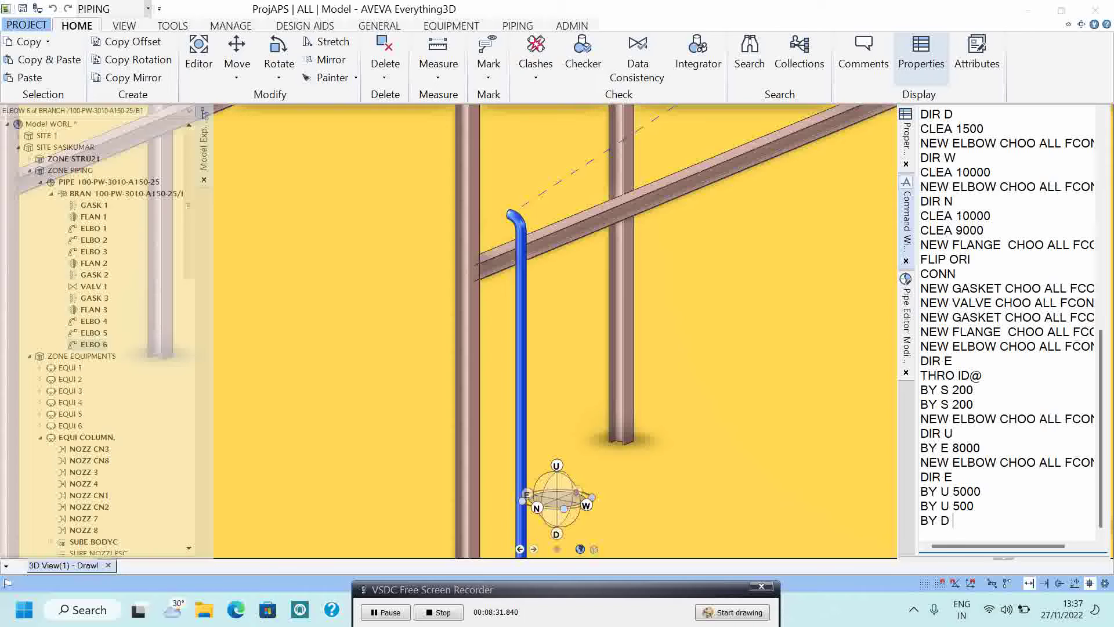
{"action": "type", "text": "30"}
{"action": "key", "text": "Return"}
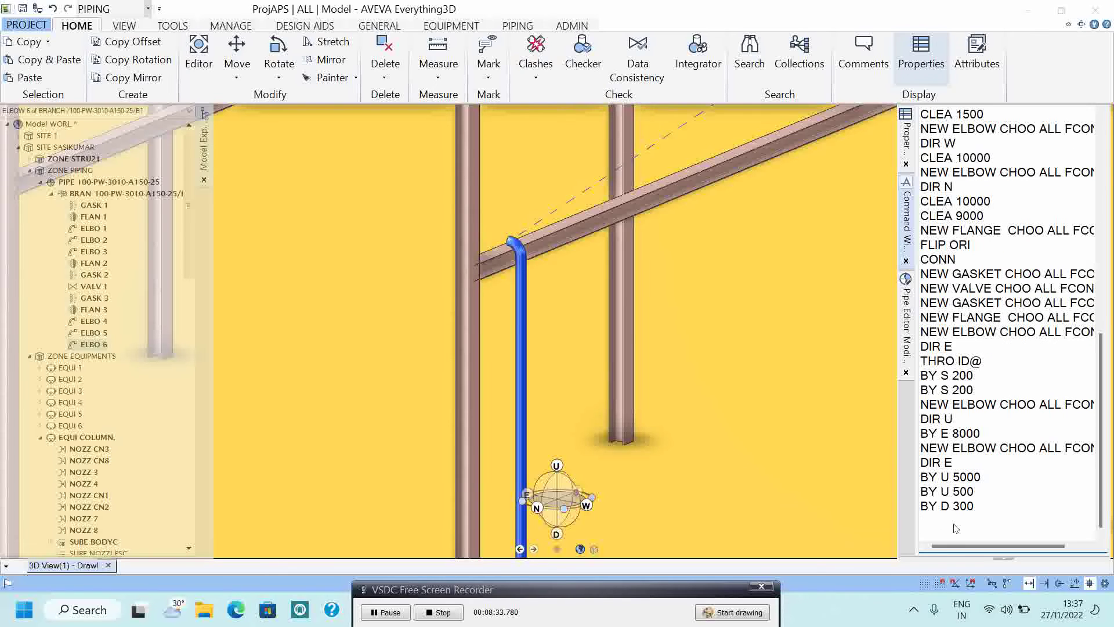
{"action": "key", "text": "ctrl+s"}
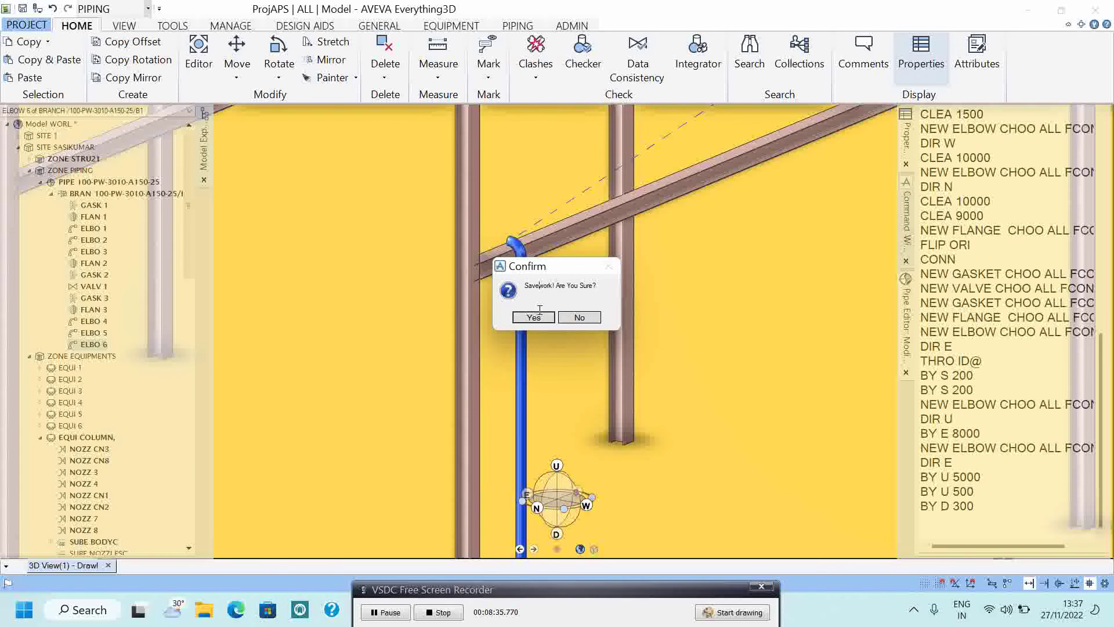
{"action": "left_click", "coordinate": [533, 318]}
{"action": "scroll", "coordinate": [488, 243], "scroll_direction": "down", "scroll_amount": 3}
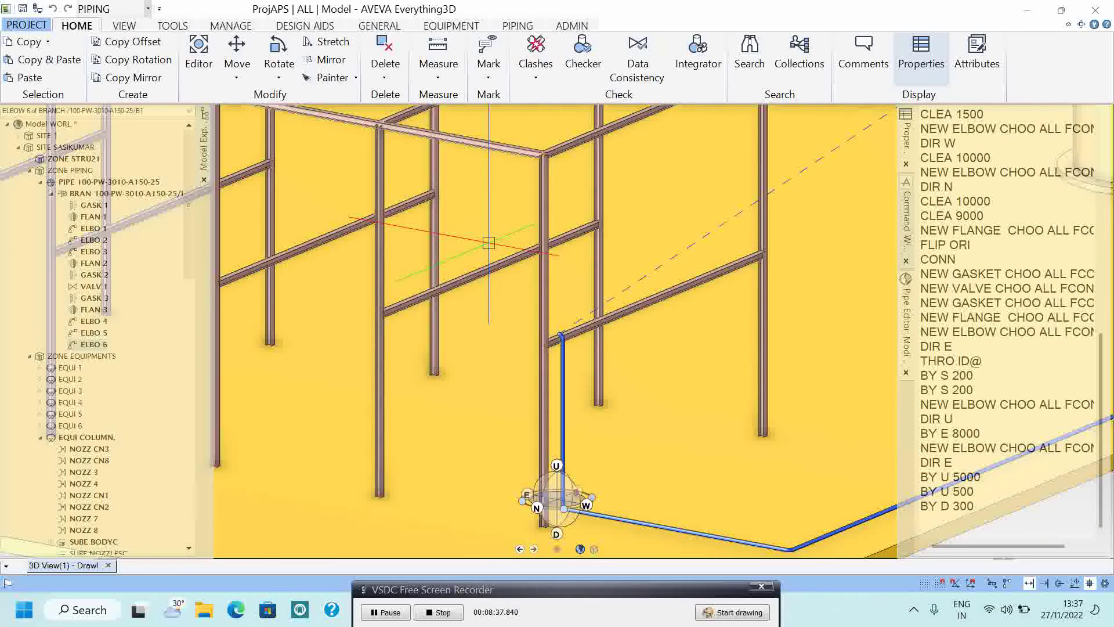
{"action": "scroll", "coordinate": [489, 243], "scroll_direction": "down", "scroll_amount": 3}
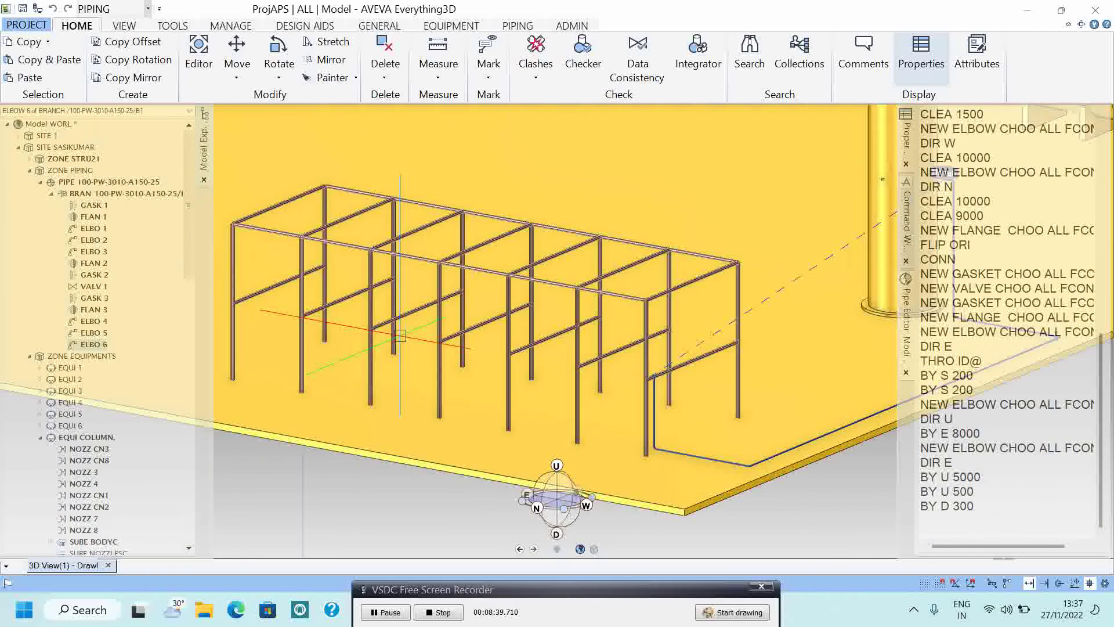
{"action": "middle_click_drag", "start_coordinate": [399, 335], "coordinate": [499, 315]}
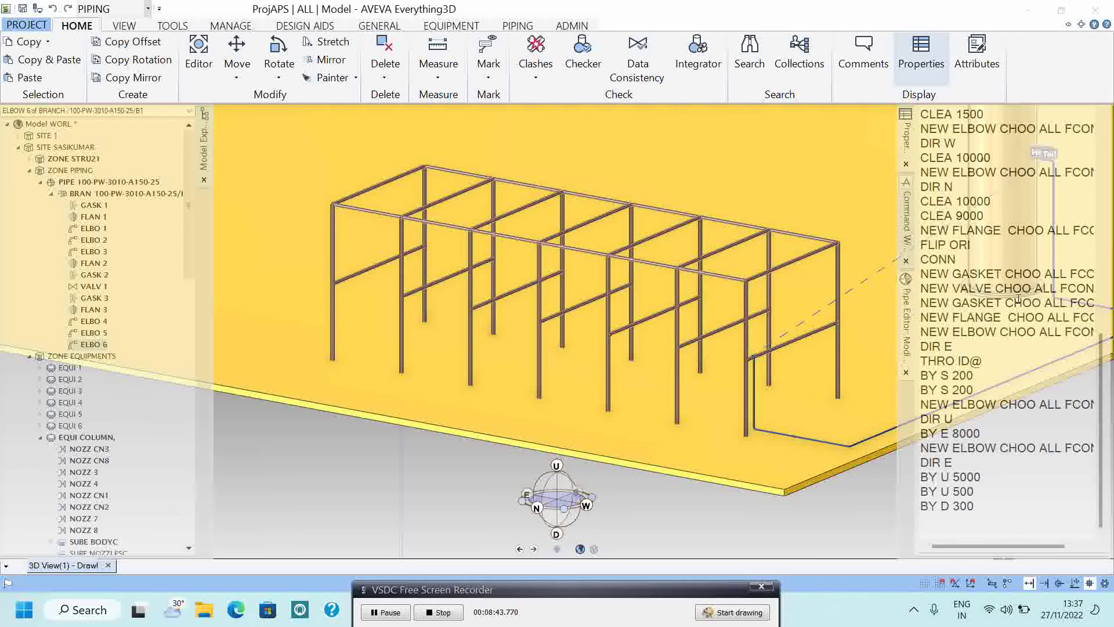
- Add a WNF weld-neck flange and position it through the picked steel column
{"action": "left_click", "coordinate": [1013, 316]}
{"action": "type", "text": "NEW FLANGE  CHOO ALL FCONN"}
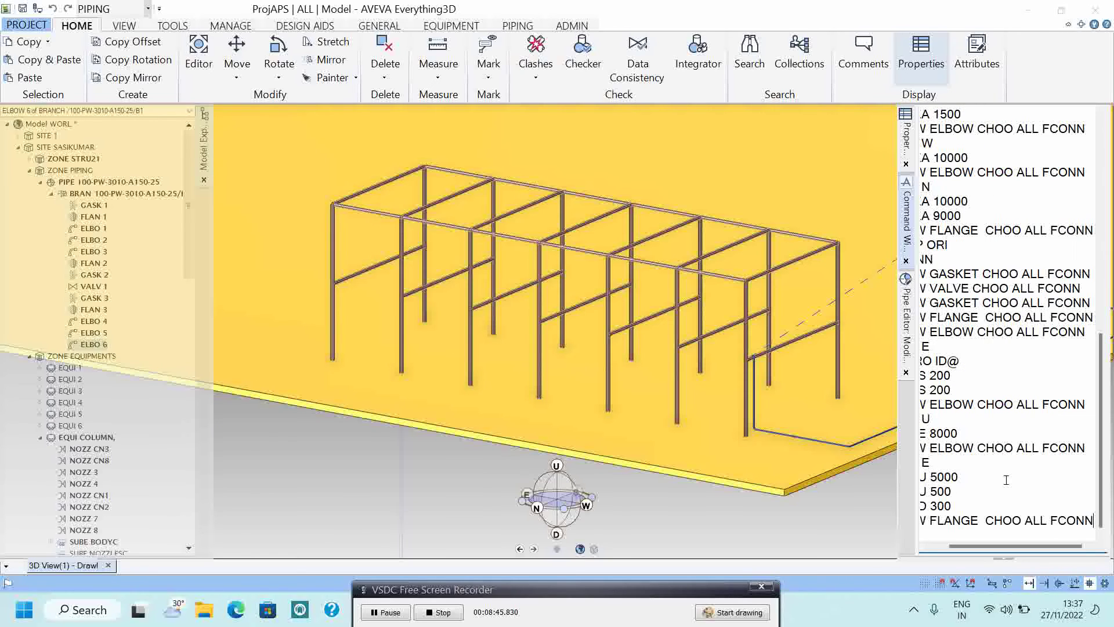
{"action": "key", "text": "Return"}
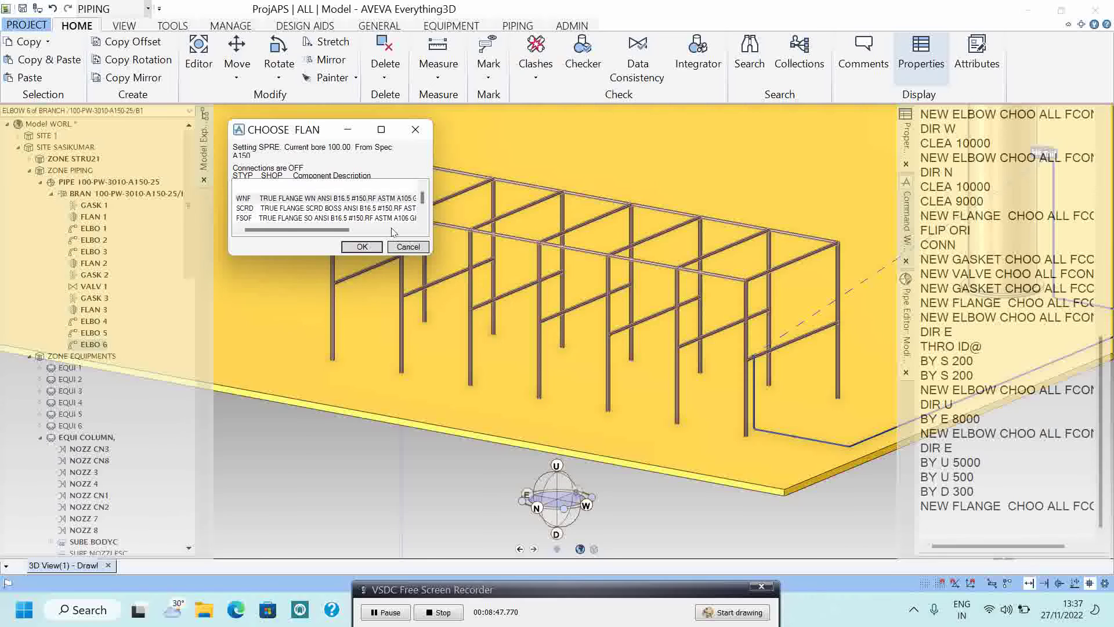
{"action": "left_click", "coordinate": [398, 209]}
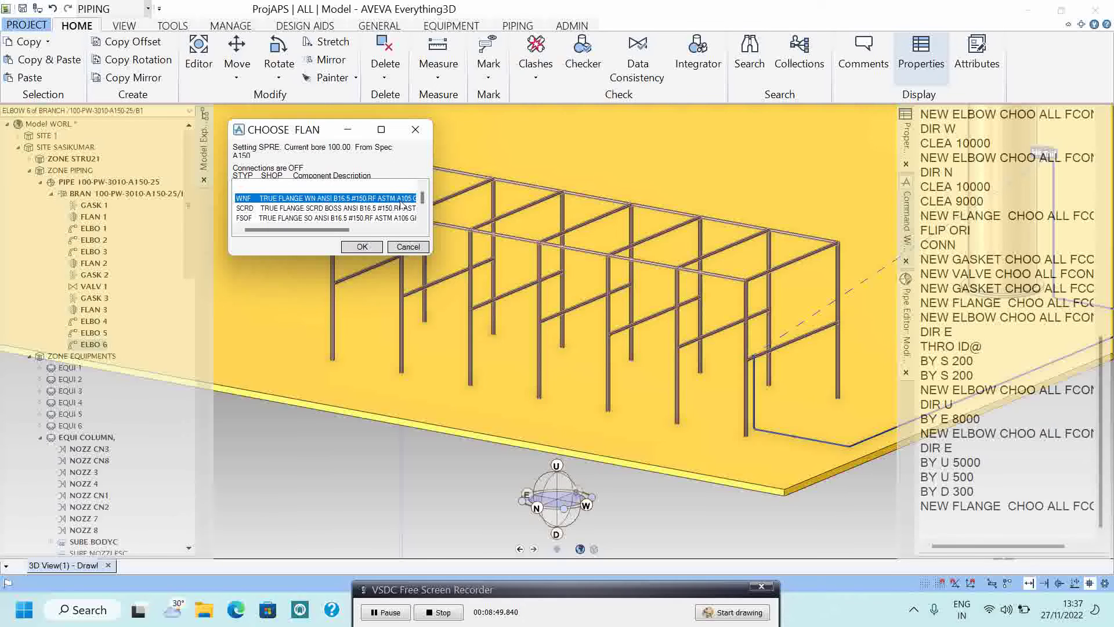
{"action": "left_click", "coordinate": [362, 246]}
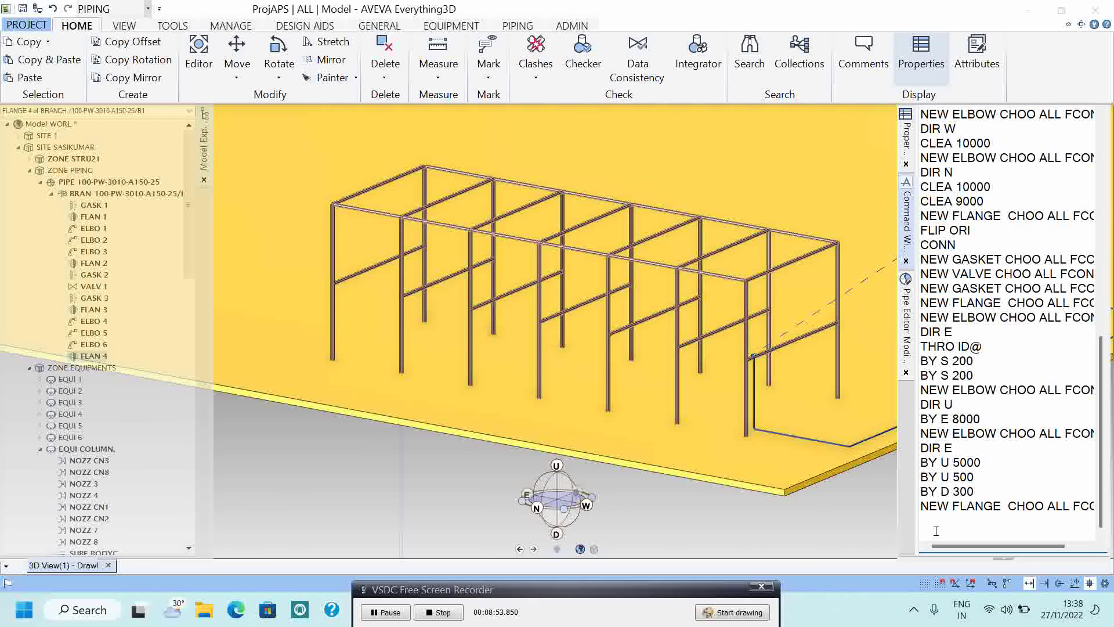
{"action": "type", "text": "THRO ID@"}
{"action": "key", "text": "Return"}
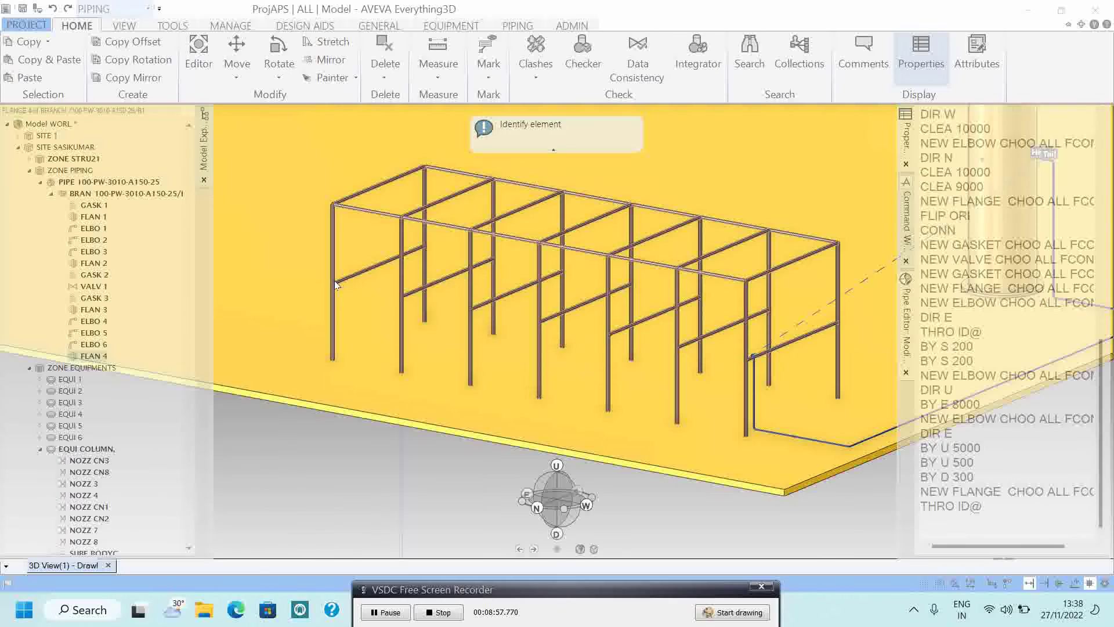
{"action": "left_click", "coordinate": [330, 281]}
{"action": "scroll", "coordinate": [345, 235], "scroll_direction": "up", "scroll_amount": 5}
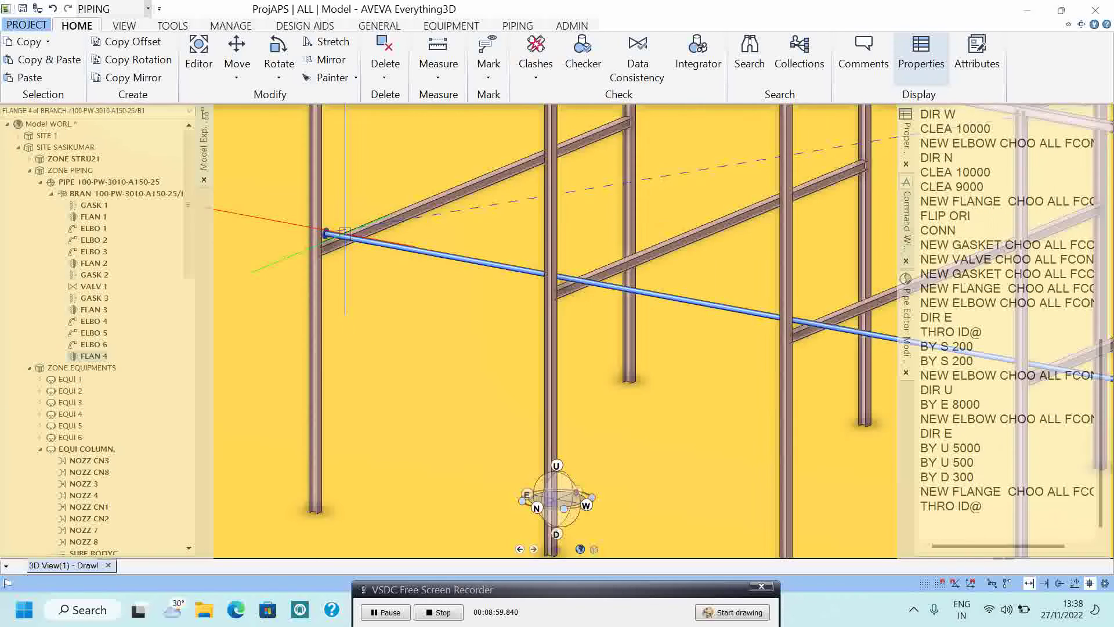
{"action": "scroll", "coordinate": [345, 236], "scroll_direction": "up", "scroll_amount": 3}
{"action": "mouse_move", "coordinate": [345, 235]}
{"action": "middle_mouse_down"}
{"action": "mouse_move", "coordinate": [338, 242]}
{"action": "mouse_move", "coordinate": [348, 240]}
{"action": "middle_mouse_up"}
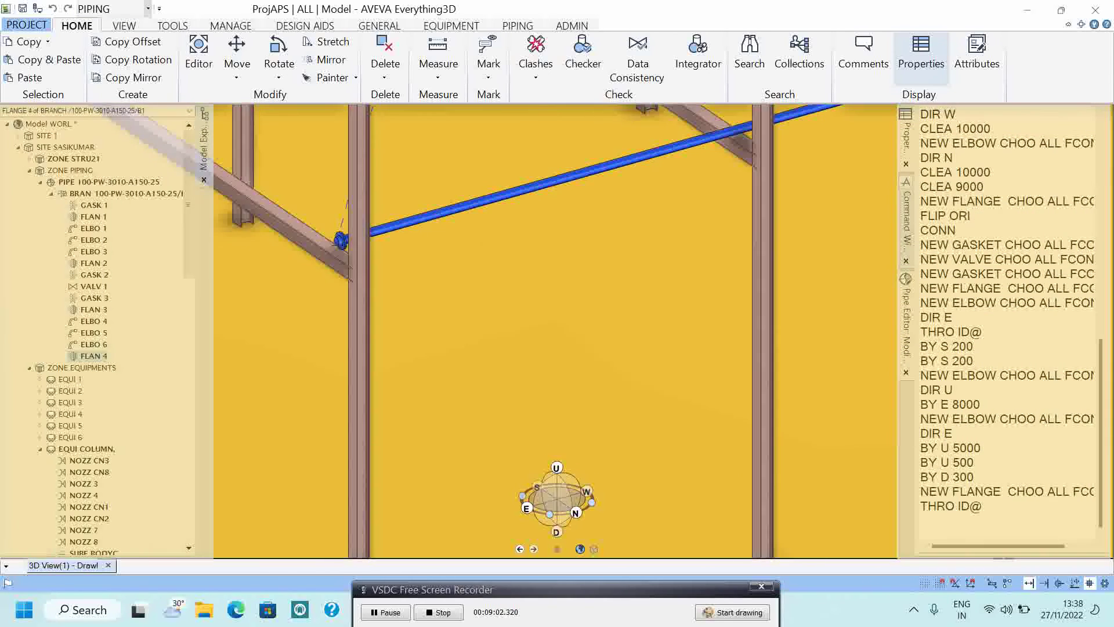
{"action": "left_click", "coordinate": [941, 522]}
{"action": "type", "text": "FLIP ORI"}
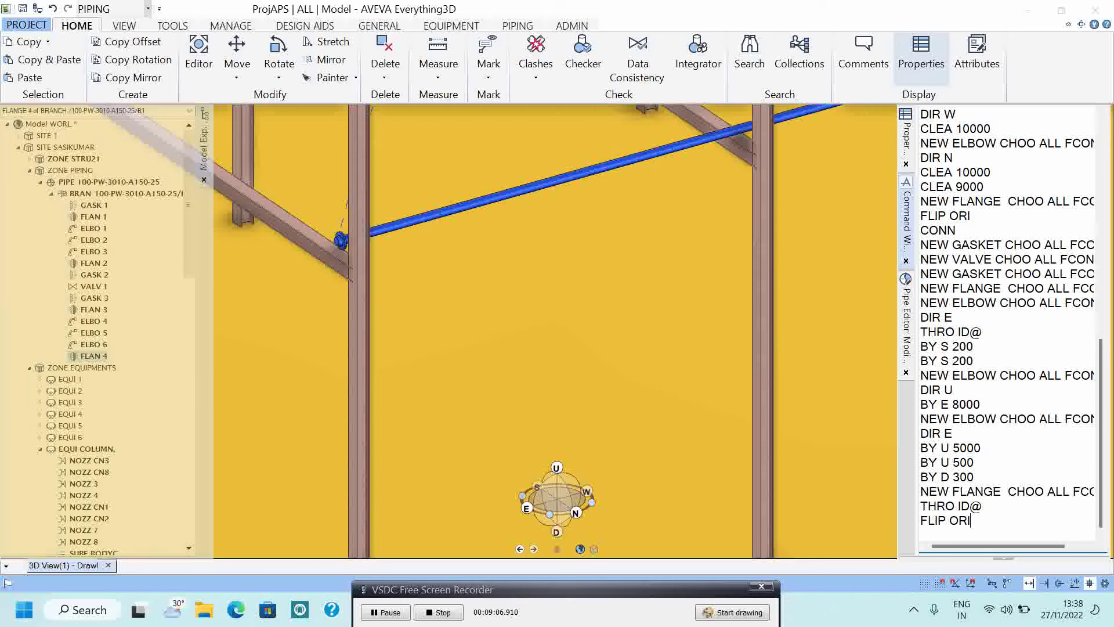
- Flip flange 4, connect it, and align it through the diagonal steel brace
{"action": "key", "text": "Return"}
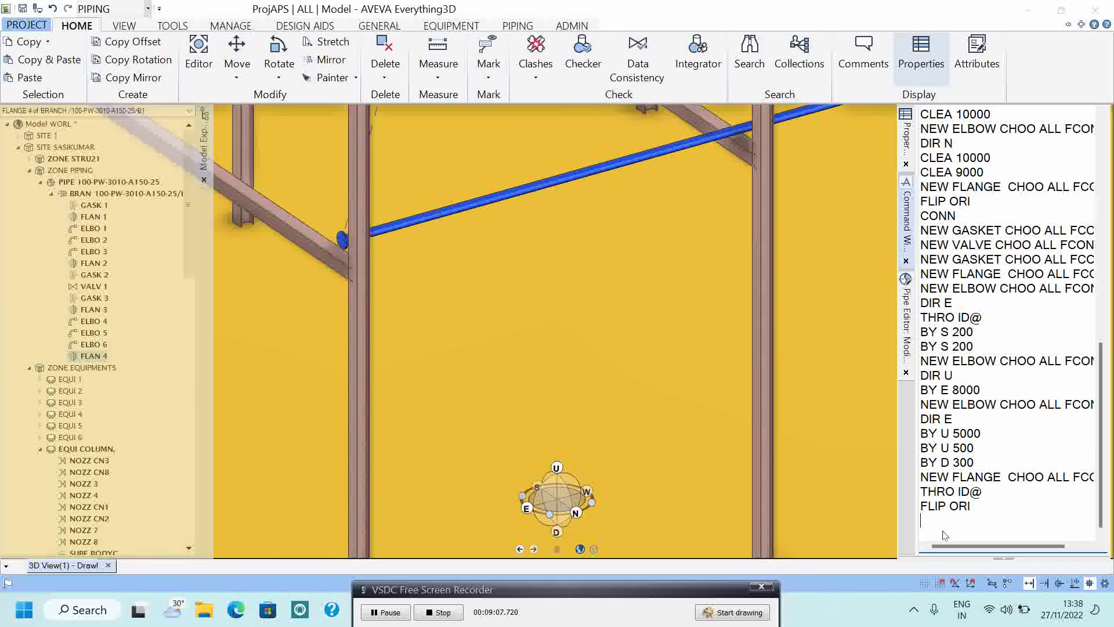
{"action": "type", "text": "CONN"}
{"action": "key", "text": "Return"}
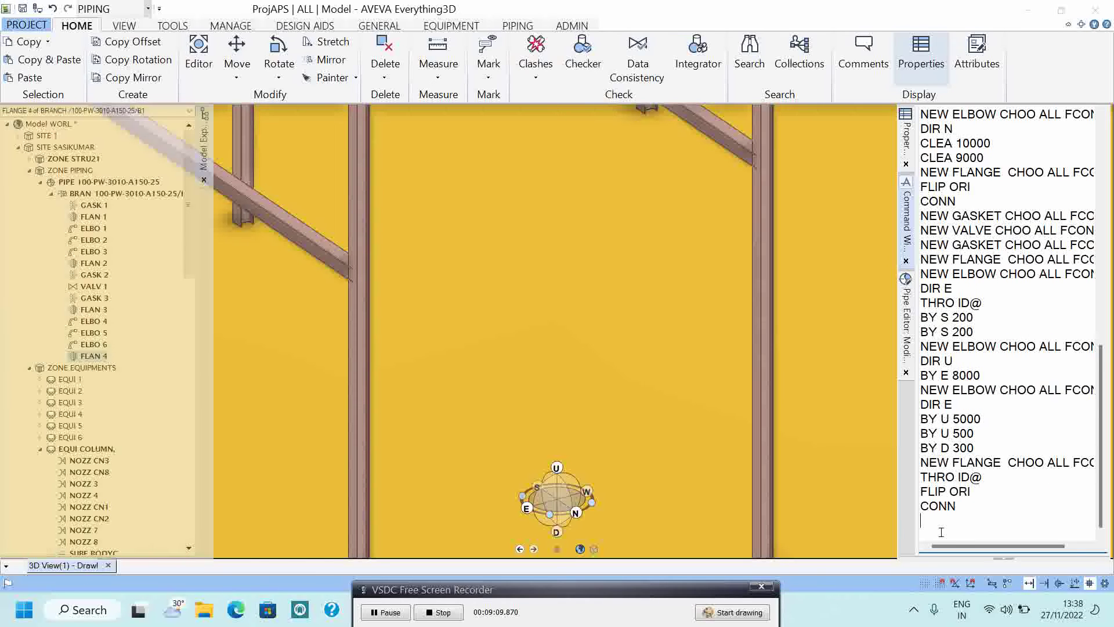
{"action": "scroll", "coordinate": [853, 258], "scroll_direction": "down", "scroll_amount": 1}
{"action": "scroll", "coordinate": [853, 259], "scroll_direction": "down", "scroll_amount": 2}
{"action": "scroll", "coordinate": [853, 259], "scroll_direction": "down", "scroll_amount": 2}
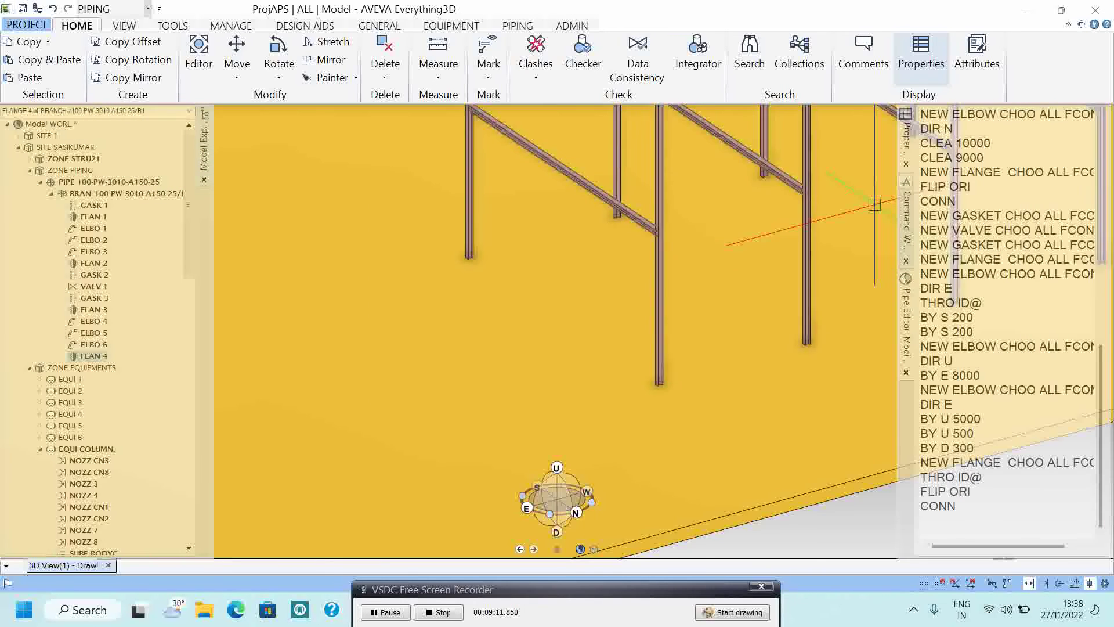
{"action": "scroll", "coordinate": [852, 258], "scroll_direction": "down", "scroll_amount": 2}
{"action": "scroll", "coordinate": [836, 248], "scroll_direction": "up", "scroll_amount": 5}
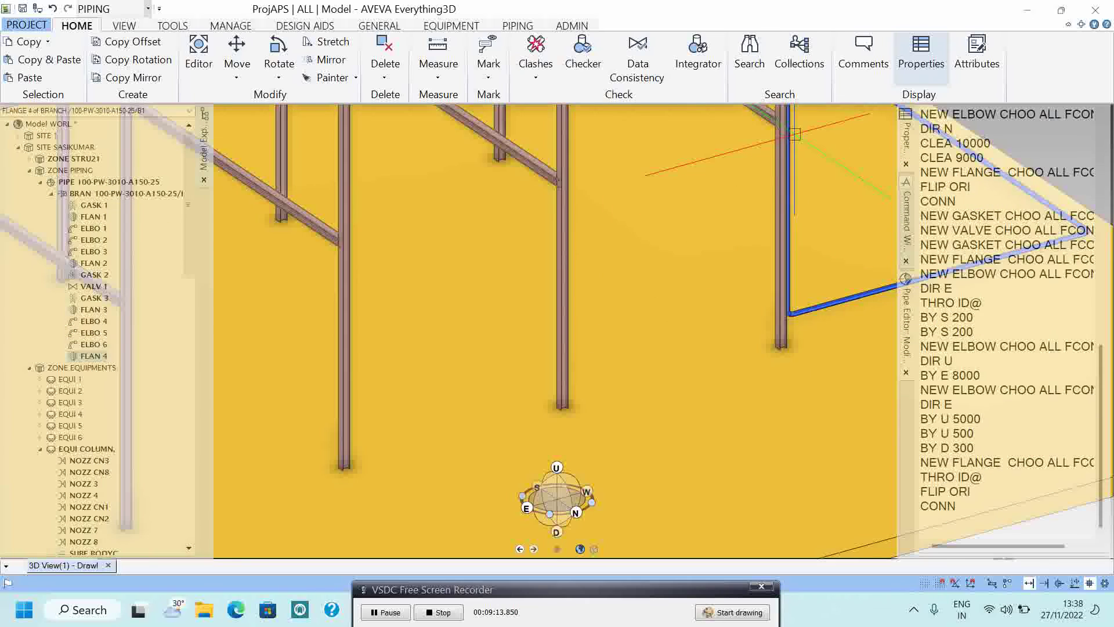
{"action": "scroll", "coordinate": [793, 229], "scroll_direction": "up", "scroll_amount": 2}
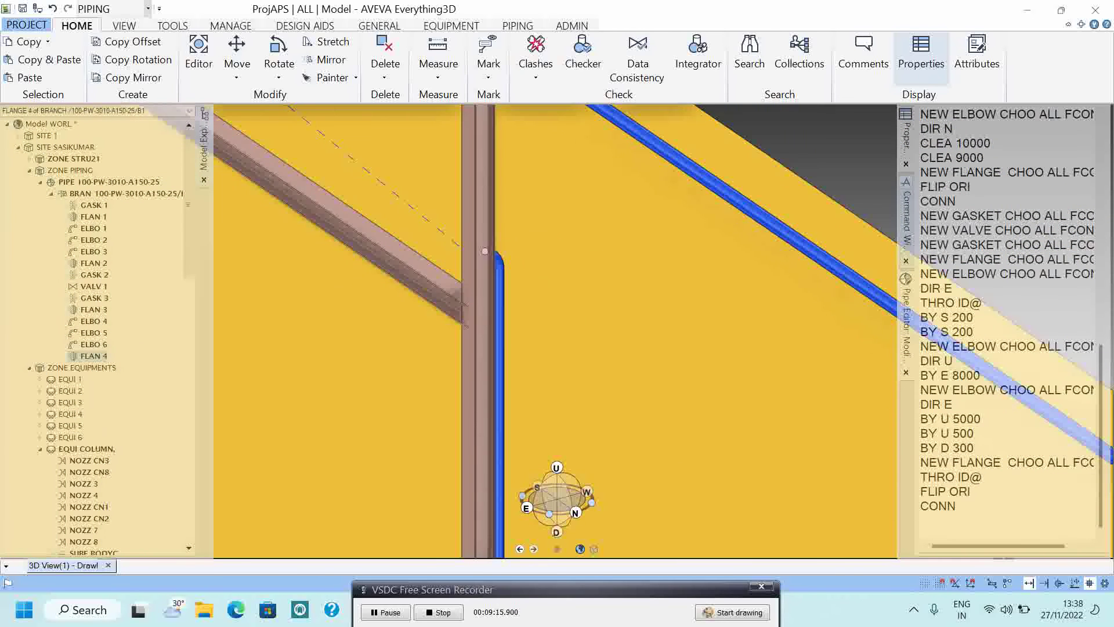
{"action": "scroll", "coordinate": [477, 251], "scroll_direction": "up", "scroll_amount": 2}
{"action": "middle_click_drag", "start_coordinate": [478, 252], "coordinate": [514, 262]}
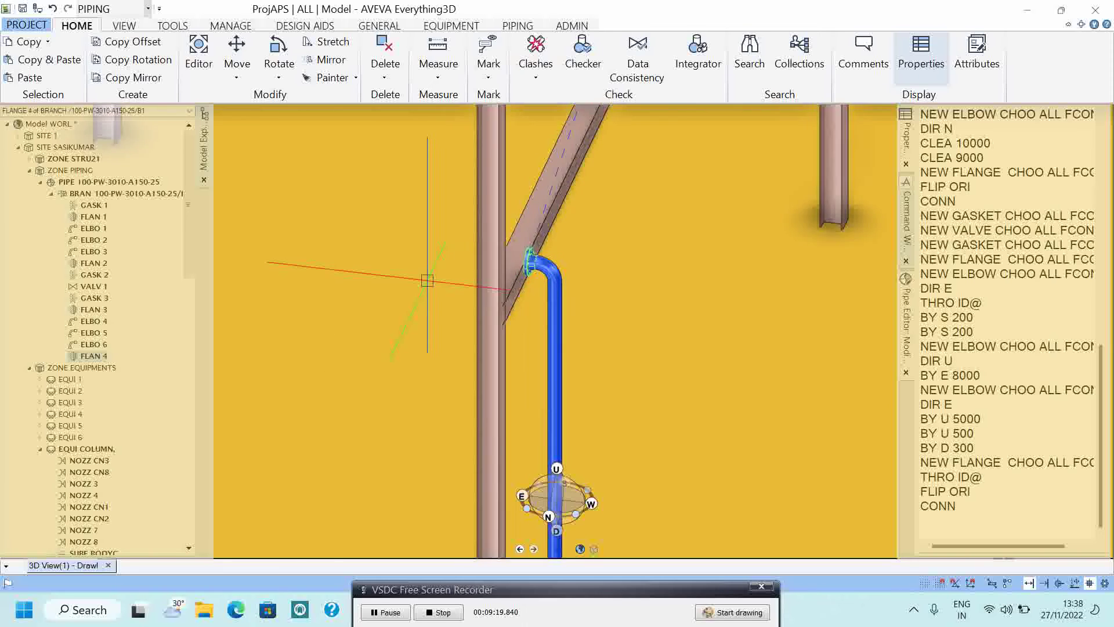
{"action": "scroll", "coordinate": [641, 362], "scroll_direction": "down", "scroll_amount": 3}
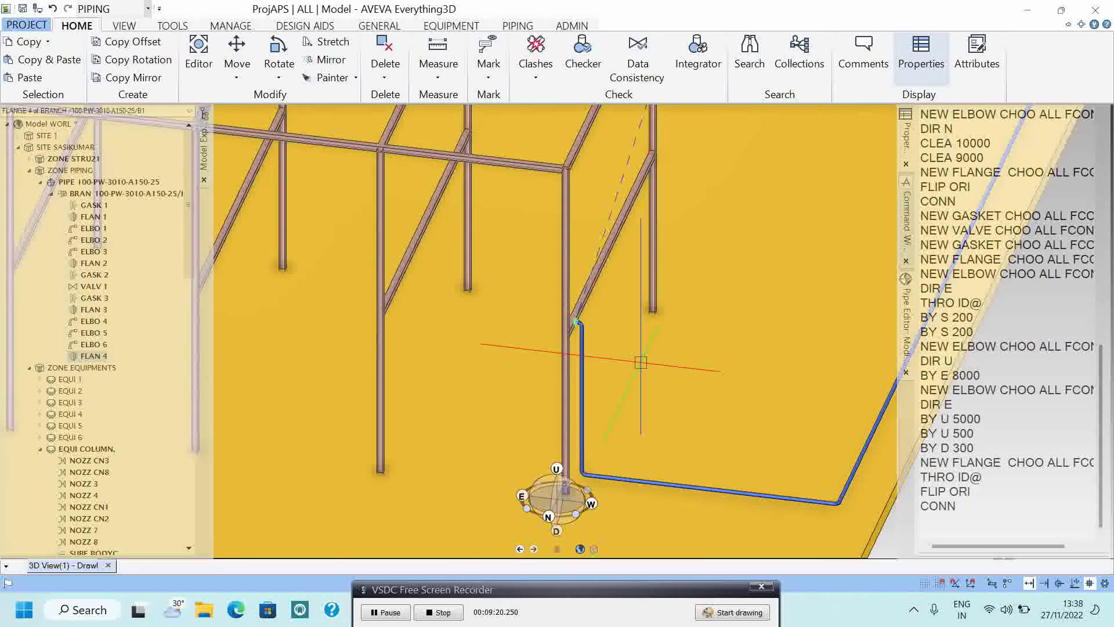
{"action": "left_click", "coordinate": [1000, 485]}
{"action": "type", "text": "FLIP ORI"}
{"action": "key", "text": "Return"}
{"action": "scroll", "coordinate": [405, 313], "scroll_direction": "down", "scroll_amount": 3}
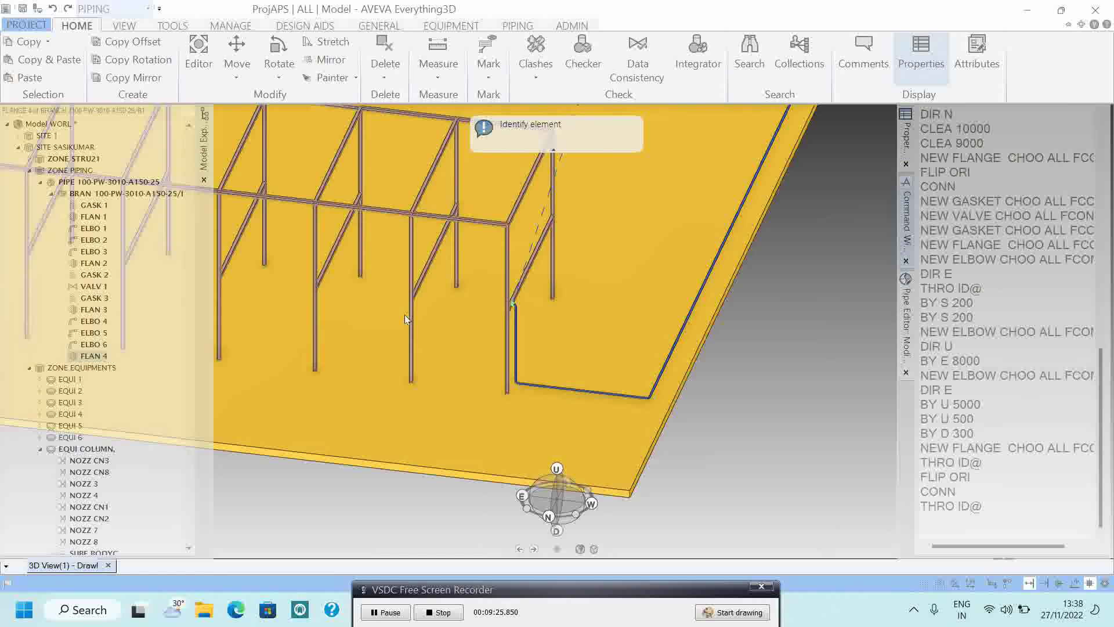
{"action": "scroll", "coordinate": [320, 289], "scroll_direction": "down", "scroll_amount": 2}
{"action": "scroll", "coordinate": [419, 331], "scroll_direction": "up", "scroll_amount": 1}
{"action": "scroll", "coordinate": [383, 292], "scroll_direction": "up", "scroll_amount": 1}
{"action": "scroll", "coordinate": [559, 319], "scroll_direction": "up", "scroll_amount": 3}
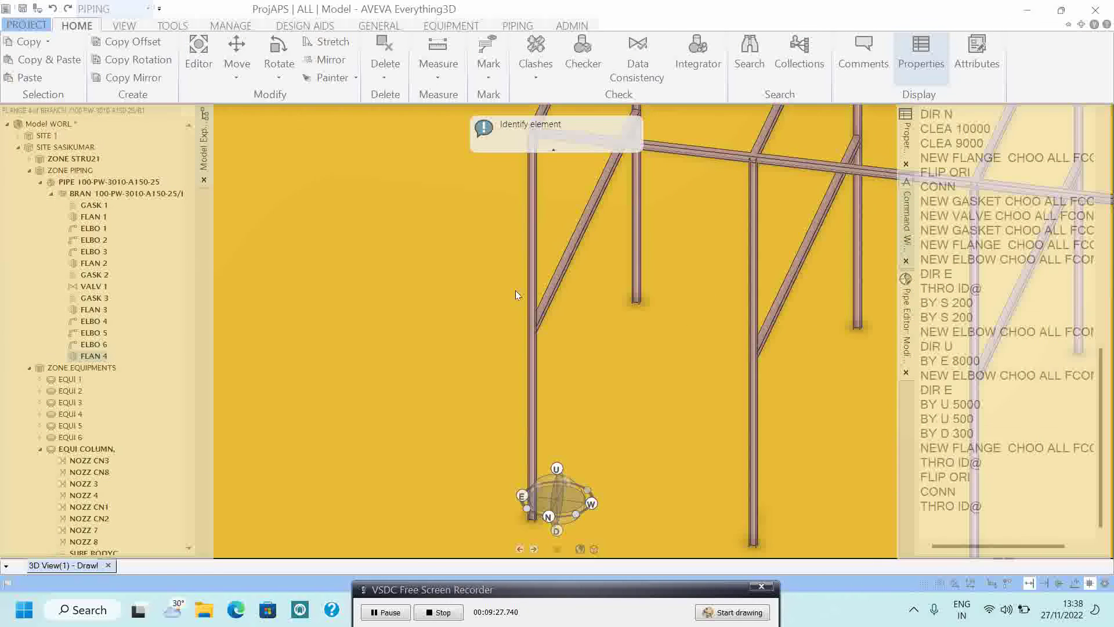
{"action": "scroll", "coordinate": [563, 323], "scroll_direction": "up", "scroll_amount": 1}
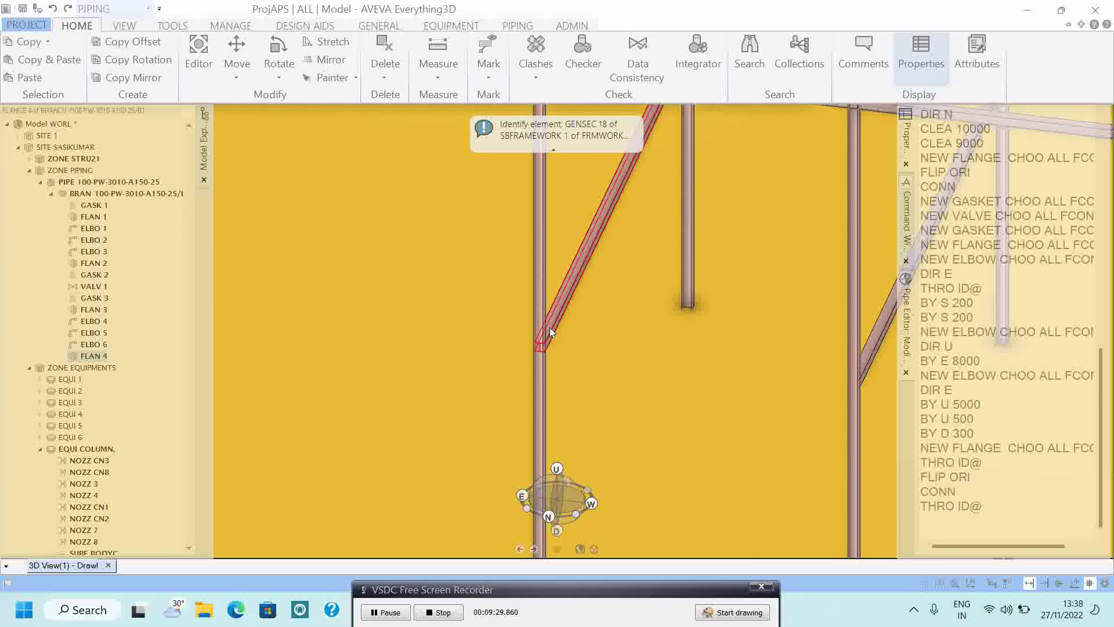
{"action": "left_click", "coordinate": [548, 331]}
{"action": "scroll", "coordinate": [547, 324], "scroll_direction": "up", "scroll_amount": 2}
{"action": "scroll", "coordinate": [541, 326], "scroll_direction": "up", "scroll_amount": 1}
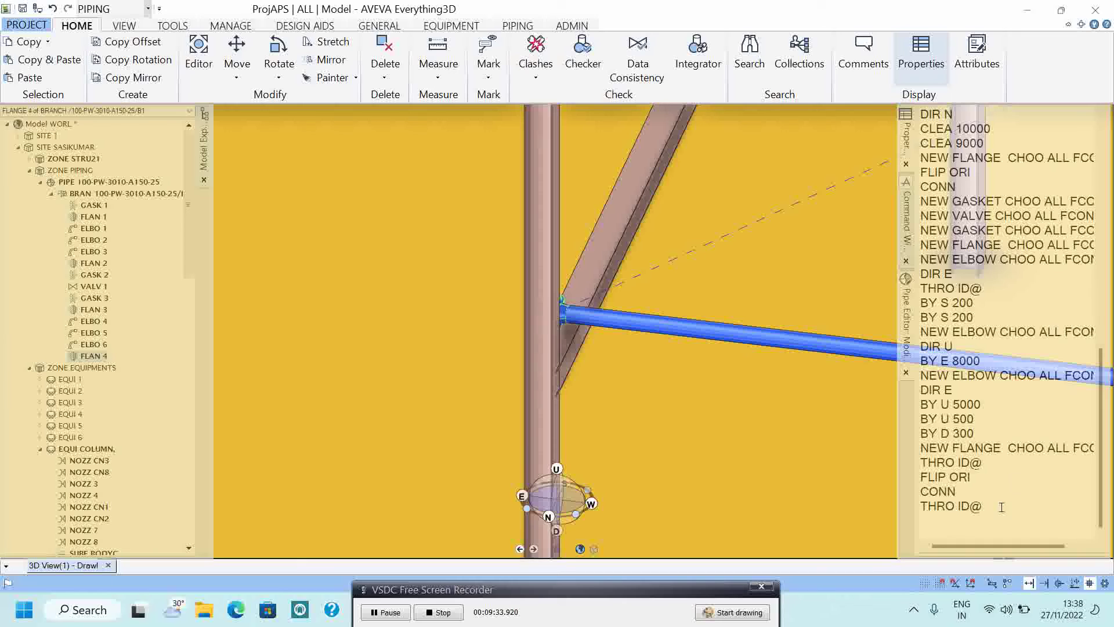
- Add a gasket followed by an FB blind flange at the branch end
{"action": "double_click", "coordinate": [1044, 232]}
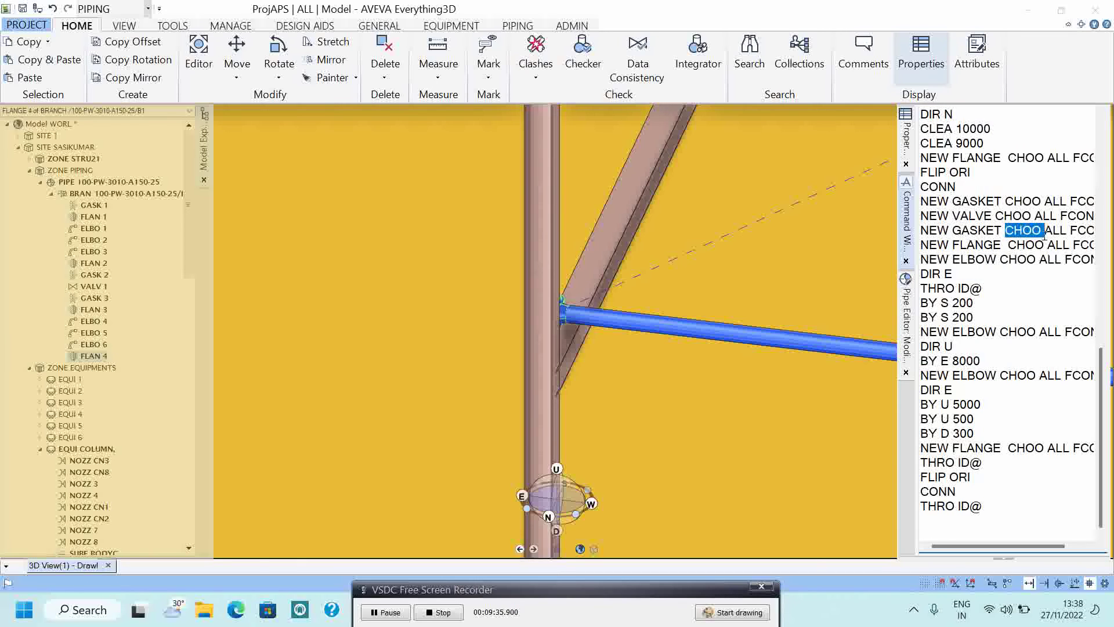
{"action": "key", "text": "Return"}
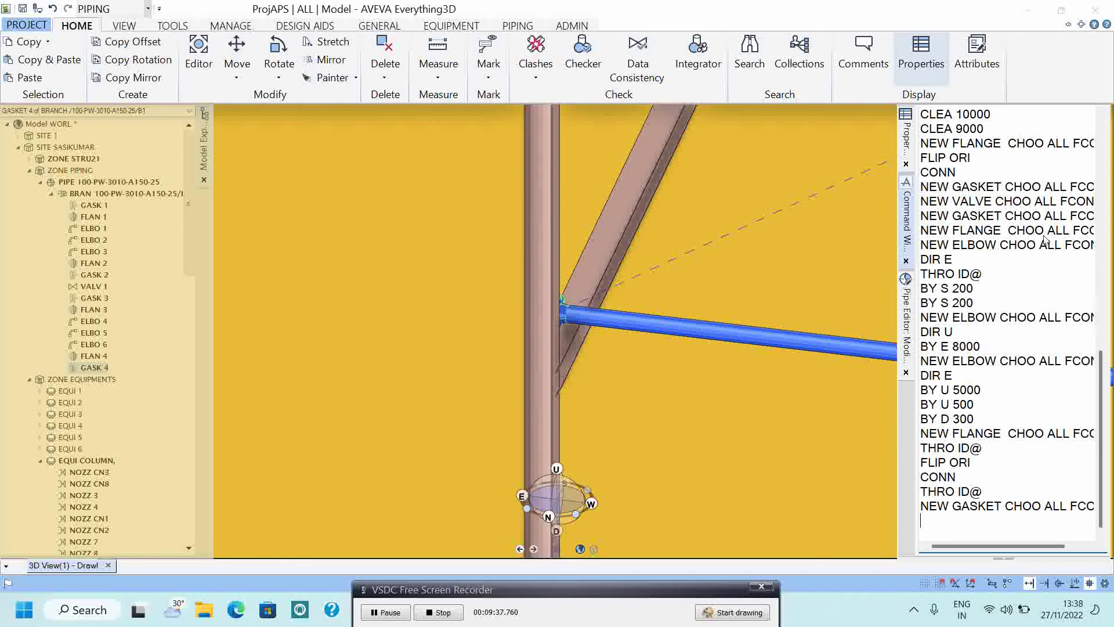
{"action": "double_click", "coordinate": [1044, 231]}
{"action": "key", "text": "Return"}
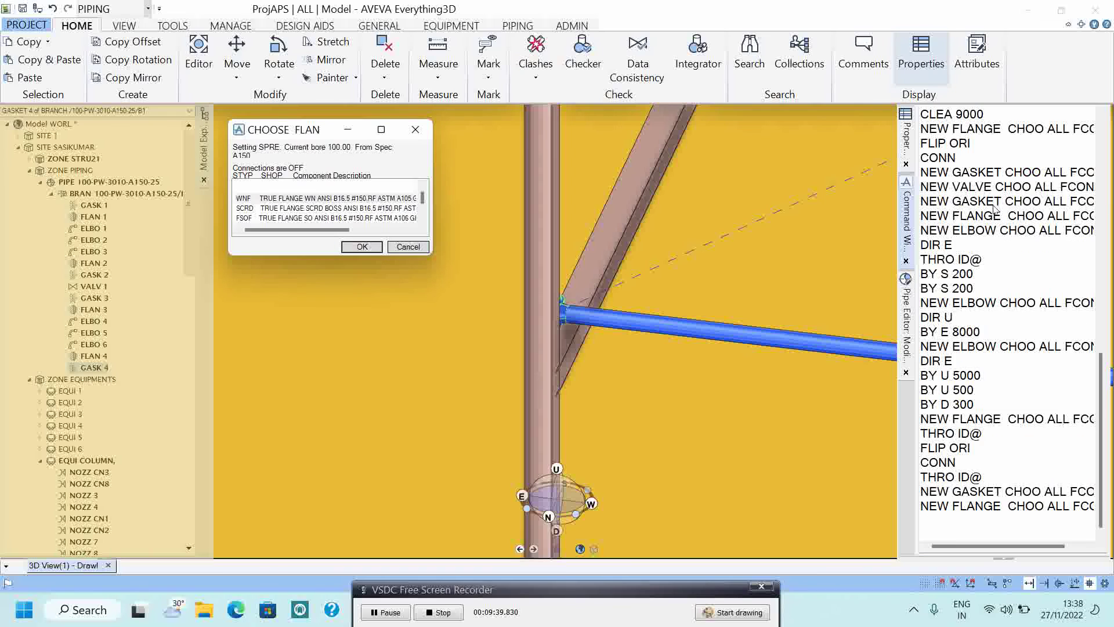
{"action": "scroll", "coordinate": [397, 211], "scroll_direction": "down", "scroll_amount": 1}
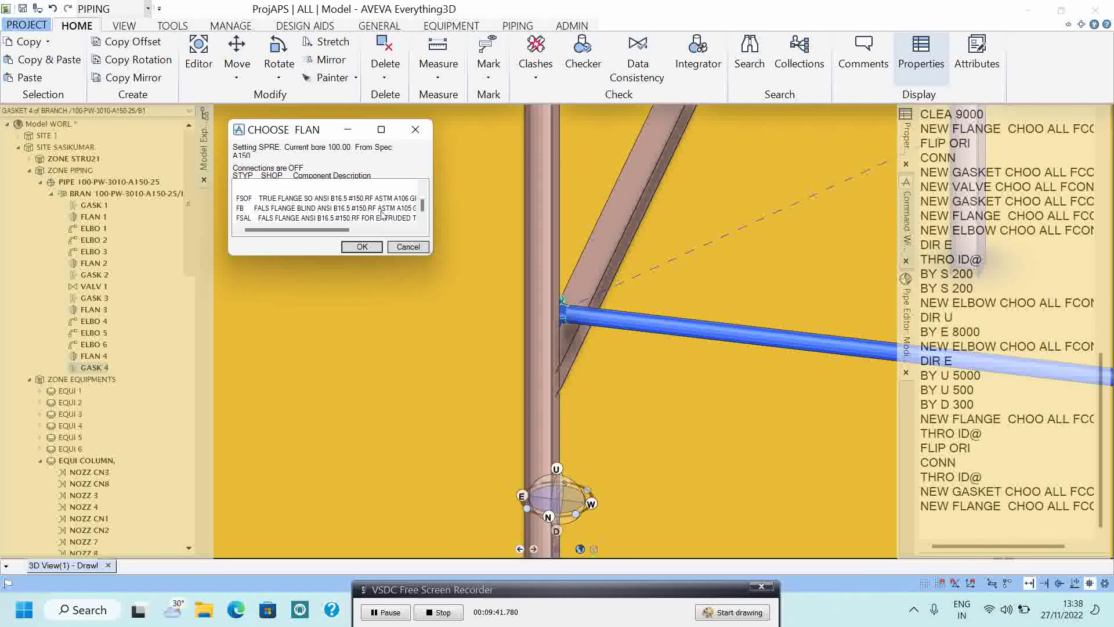
{"action": "left_click", "coordinate": [350, 209]}
{"action": "left_click", "coordinate": [362, 246]}
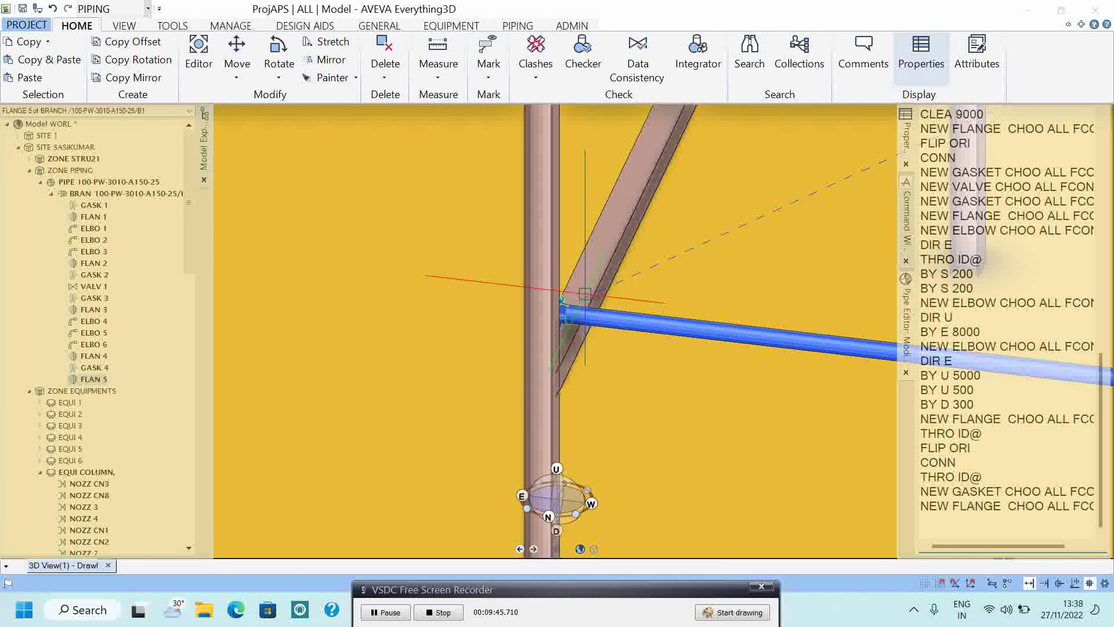
{"action": "middle_click_drag", "start_coordinate": [581, 286], "coordinate": [682, 299]}
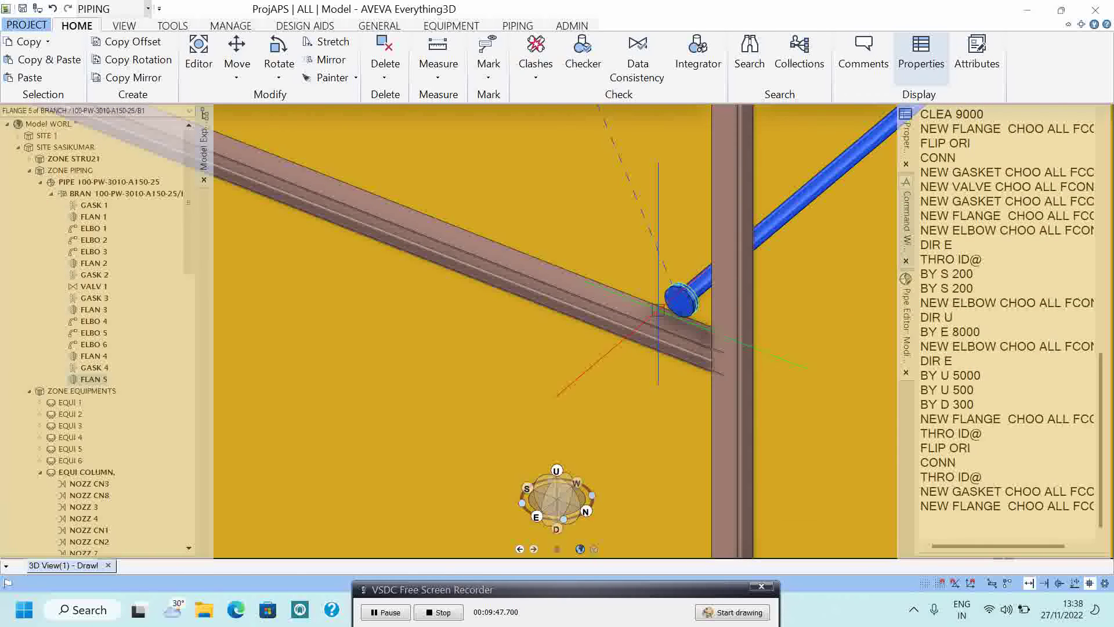
{"action": "left_click", "coordinate": [980, 530]}
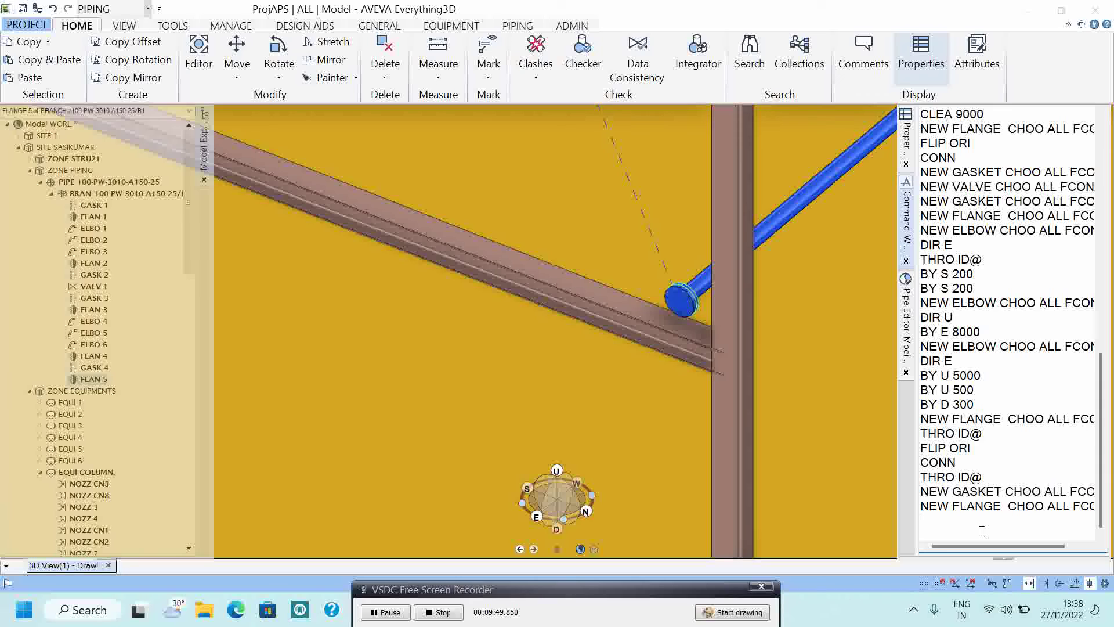
{"action": "type", "text": "CO"}
- Connect the branch tail to the last member with BRA CONN PT TO LAS MEM, then save
{"action": "key", "text": "BackSpace"}
{"action": "key", "text": "BackSpace"}
{"action": "key", "text": "BackSpace"}
{"action": "key", "text": "BackSpace"}
{"action": "key", "text": "BackSpace"}
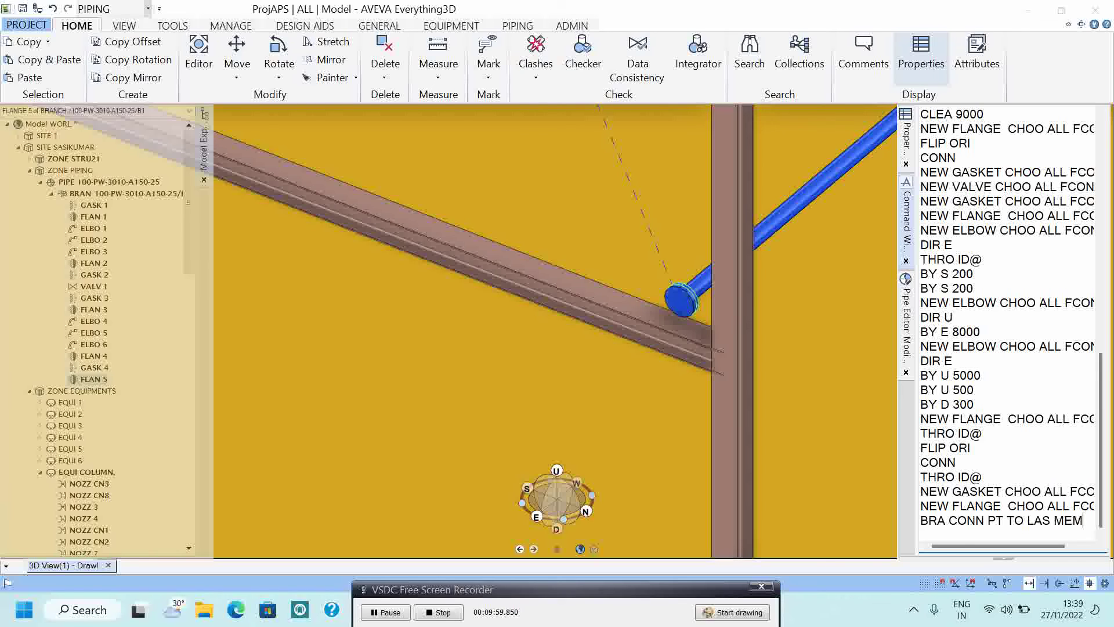
{"action": "key", "text": "Return"}
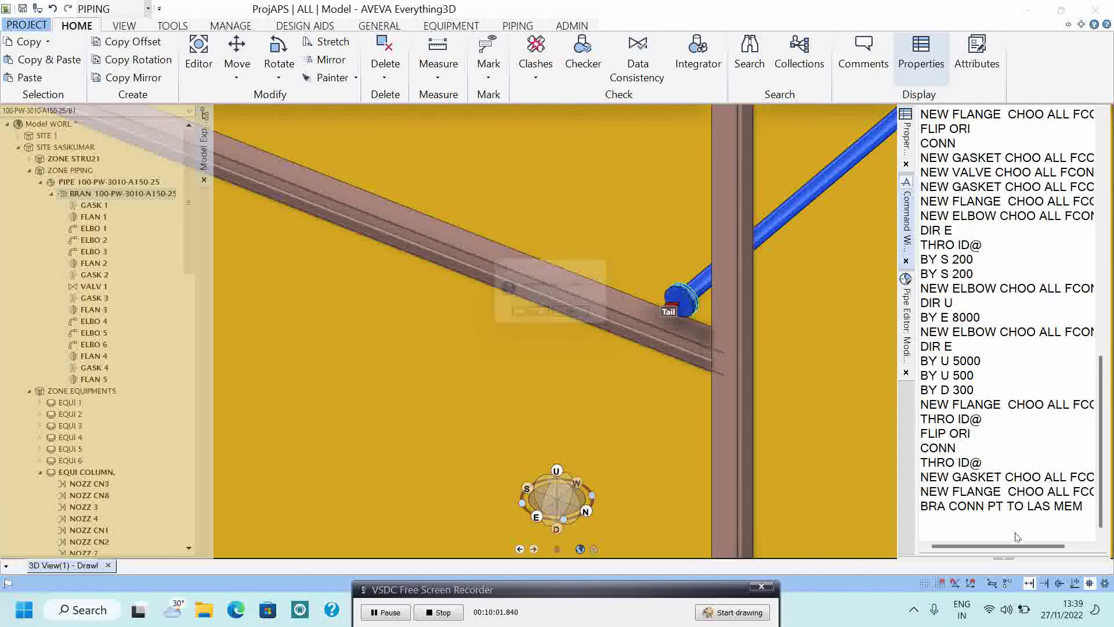
{"action": "key", "text": "ctrl+s"}
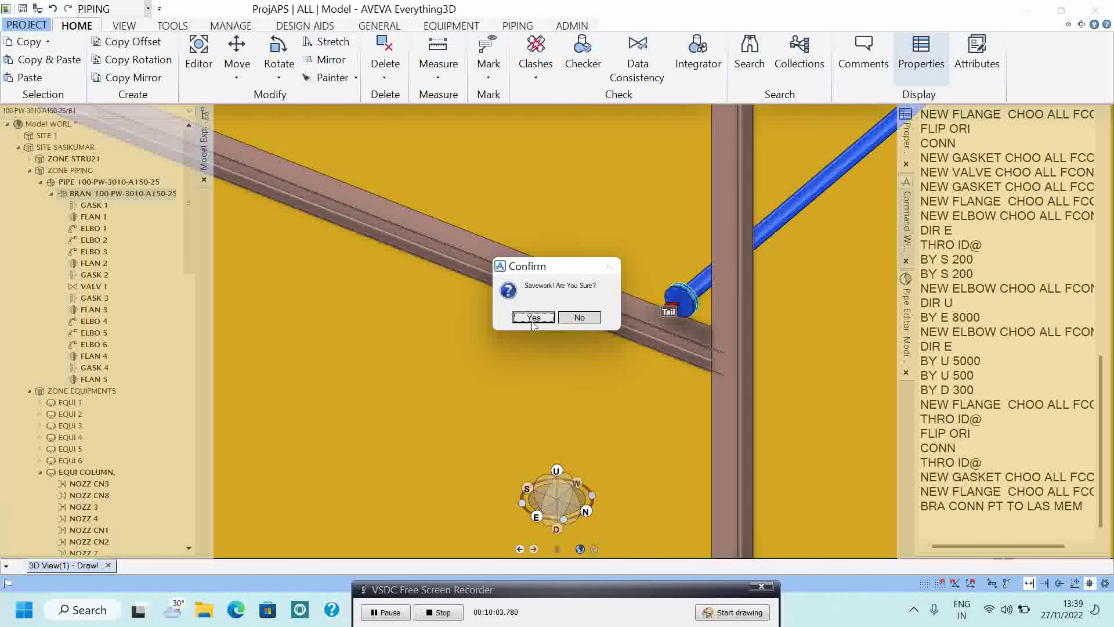
{"action": "left_click", "coordinate": [534, 316]}
{"action": "scroll", "coordinate": [667, 294], "scroll_direction": "up", "scroll_amount": 3}
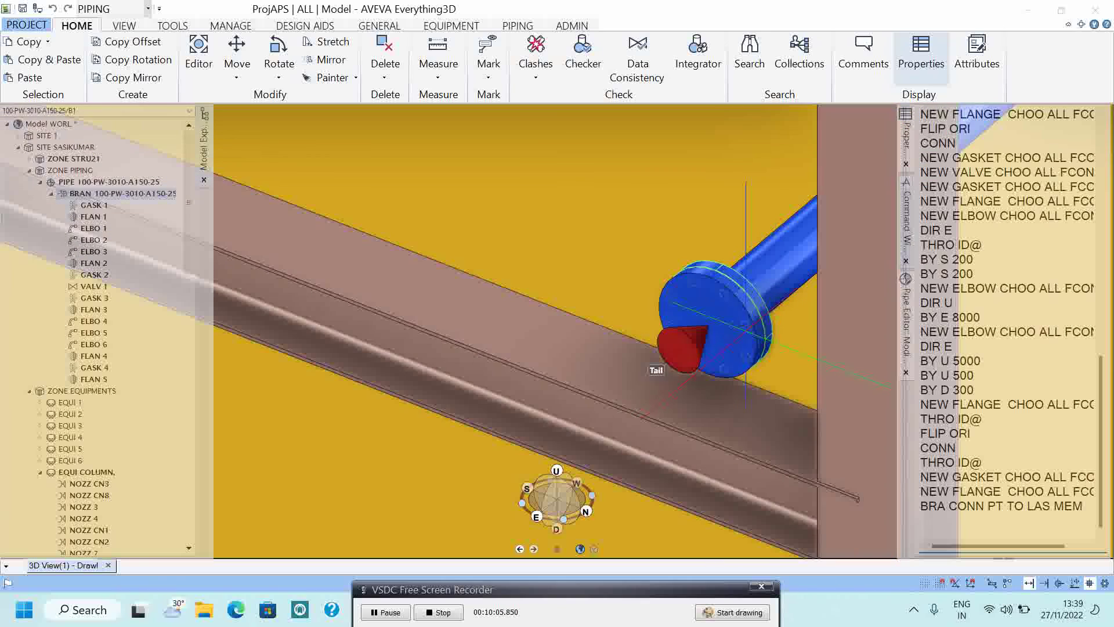
{"action": "scroll", "coordinate": [713, 287], "scroll_direction": "down", "scroll_amount": 2}
{"action": "scroll", "coordinate": [757, 270], "scroll_direction": "up", "scroll_amount": 1}
{"action": "scroll", "coordinate": [757, 271], "scroll_direction": "down", "scroll_amount": 1}
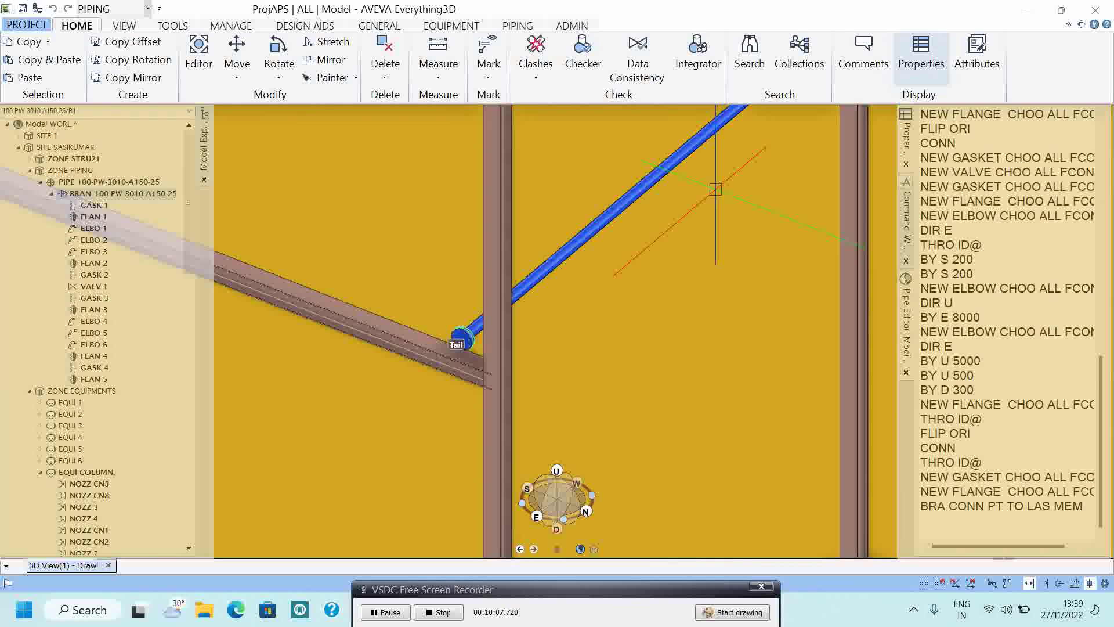
{"action": "scroll", "coordinate": [740, 252], "scroll_direction": "down", "scroll_amount": 2}
{"action": "scroll", "coordinate": [723, 231], "scroll_direction": "down", "scroll_amount": 1}
{"action": "scroll", "coordinate": [701, 206], "scroll_direction": "down", "scroll_amount": 1}
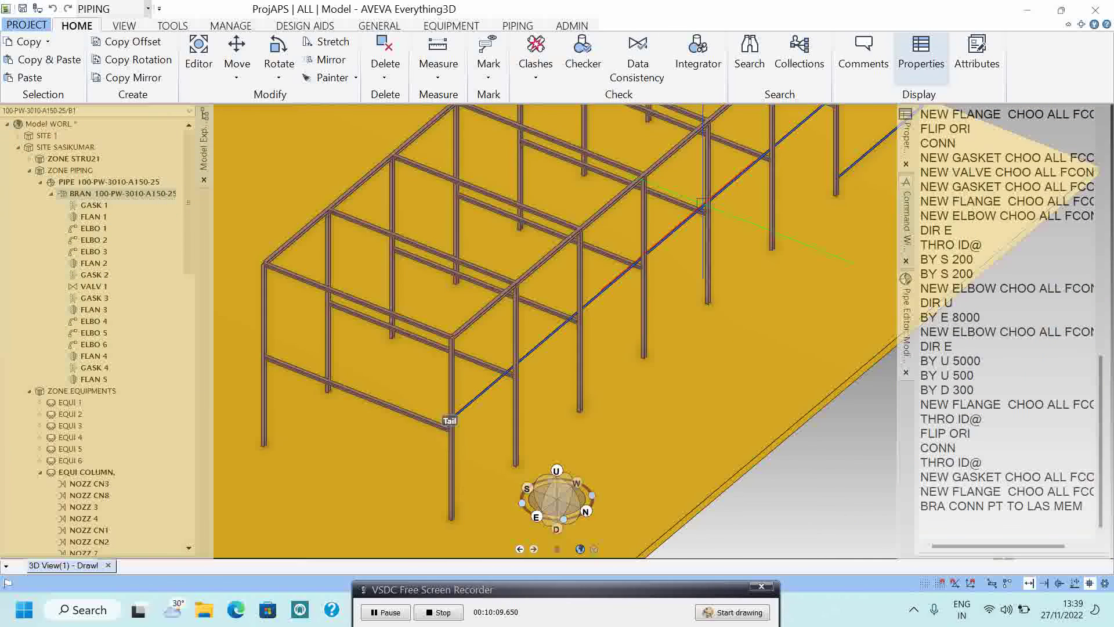
{"action": "scroll", "coordinate": [710, 209], "scroll_direction": "down", "scroll_amount": 2}
{"action": "scroll", "coordinate": [676, 266], "scroll_direction": "up", "scroll_amount": 2}
{"action": "middle_click_drag", "start_coordinate": [677, 266], "coordinate": [520, 210]}
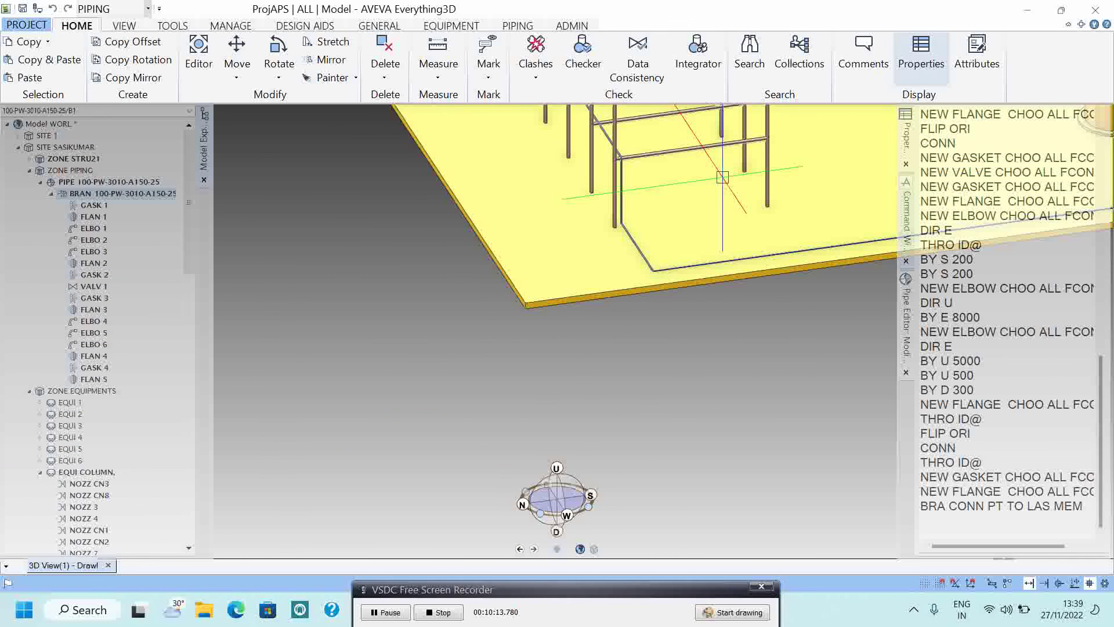
{"action": "scroll", "coordinate": [727, 200], "scroll_direction": "down", "scroll_amount": 2}
{"action": "scroll", "coordinate": [703, 302], "scroll_direction": "down", "scroll_amount": 1}
{"action": "scroll", "coordinate": [704, 303], "scroll_direction": "down", "scroll_amount": 1}
{"action": "scroll", "coordinate": [704, 302], "scroll_direction": "up", "scroll_amount": 3}
{"action": "scroll", "coordinate": [742, 381], "scroll_direction": "up", "scroll_amount": 2}
{"action": "scroll", "coordinate": [741, 381], "scroll_direction": "down", "scroll_amount": 1}
{"action": "scroll", "coordinate": [741, 382], "scroll_direction": "down", "scroll_amount": 1}
{"action": "scroll", "coordinate": [537, 432], "scroll_direction": "down", "scroll_amount": 1}
{"action": "scroll", "coordinate": [473, 397], "scroll_direction": "down", "scroll_amount": 1}
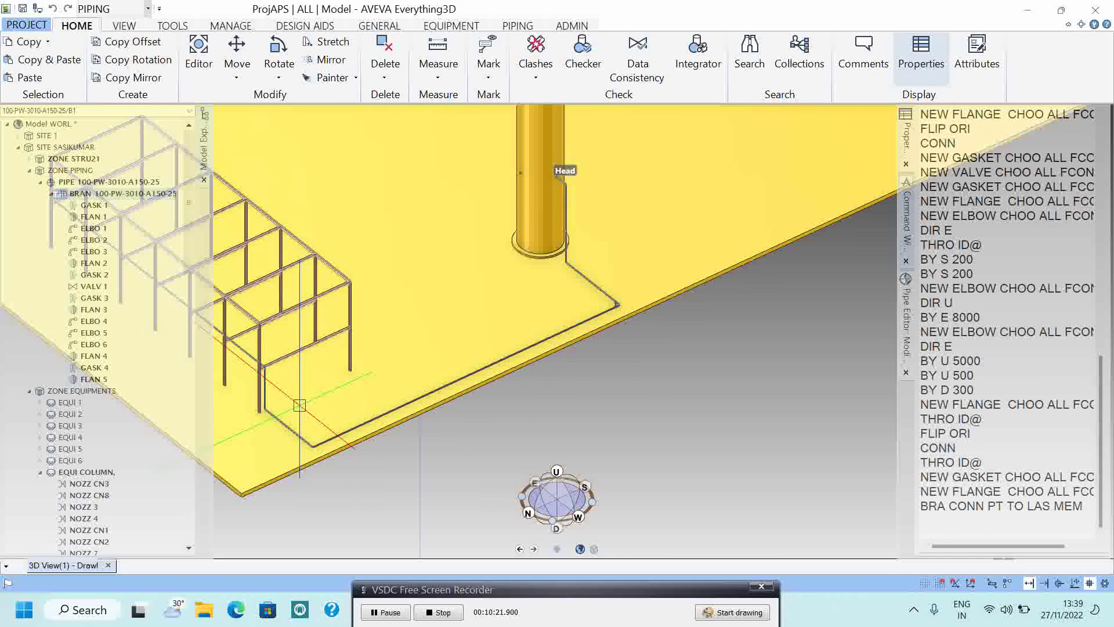
{"action": "scroll", "coordinate": [492, 340], "scroll_direction": "down", "scroll_amount": 2}
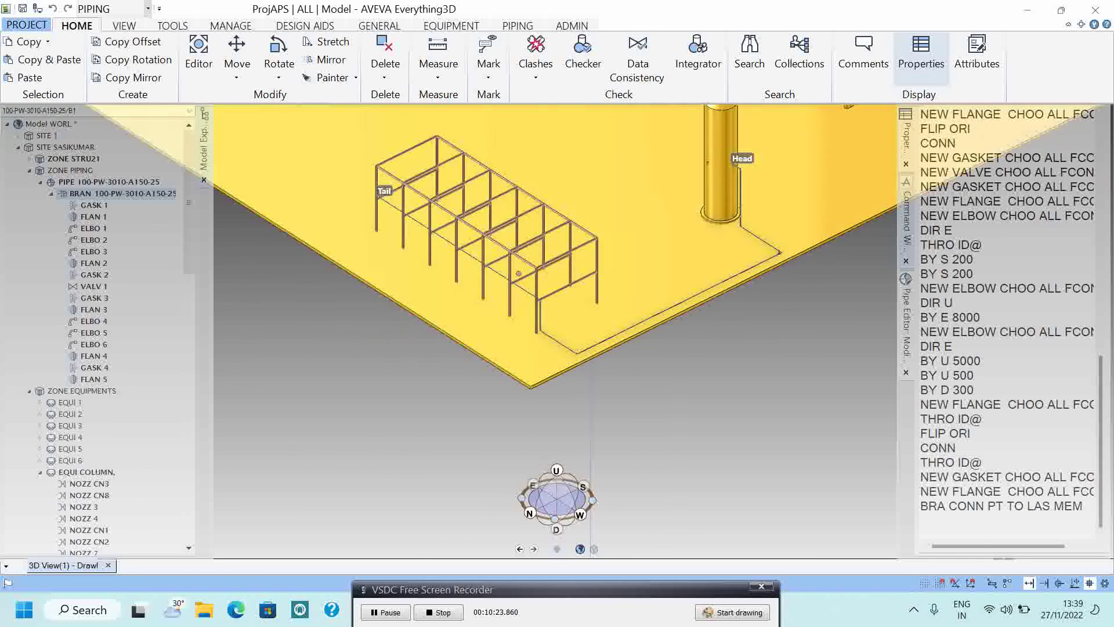
{"action": "middle_click_drag", "start_coordinate": [514, 285], "coordinate": [662, 215]}
{"action": "scroll", "coordinate": [662, 216], "scroll_direction": "down", "scroll_amount": 2}
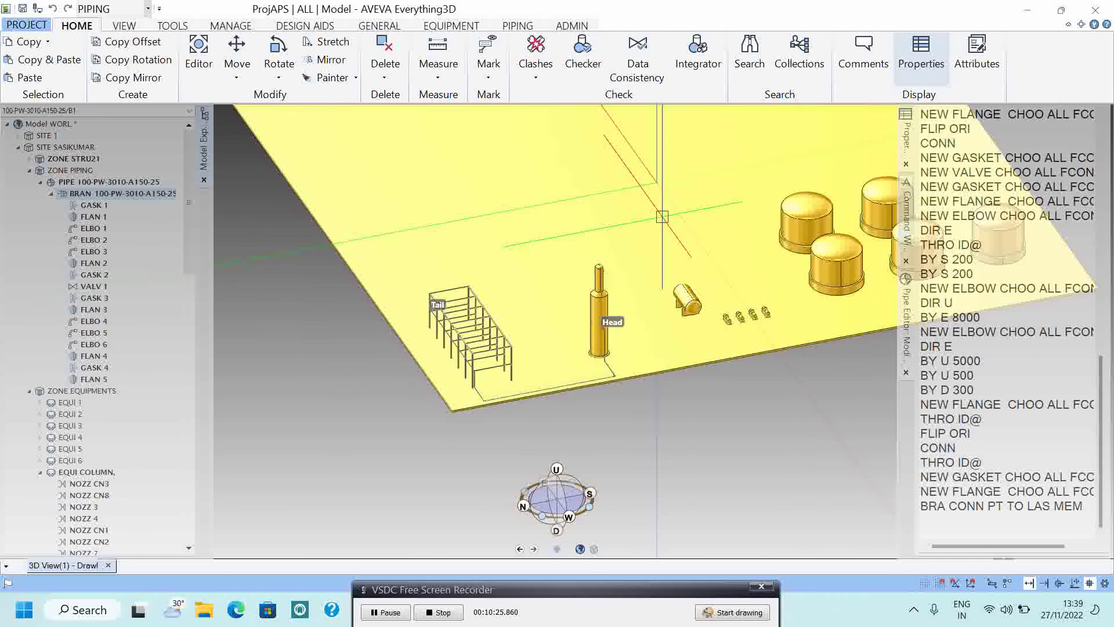